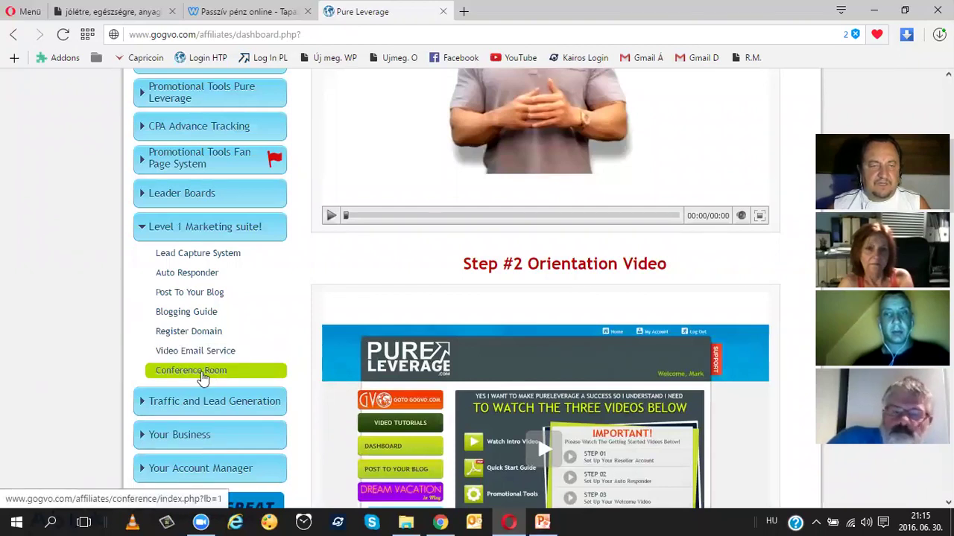
# Open the blog's WordPress dashboard through Post To Your Blog in the Level 1 Marketing suite.
pyautogui.click(200, 373)
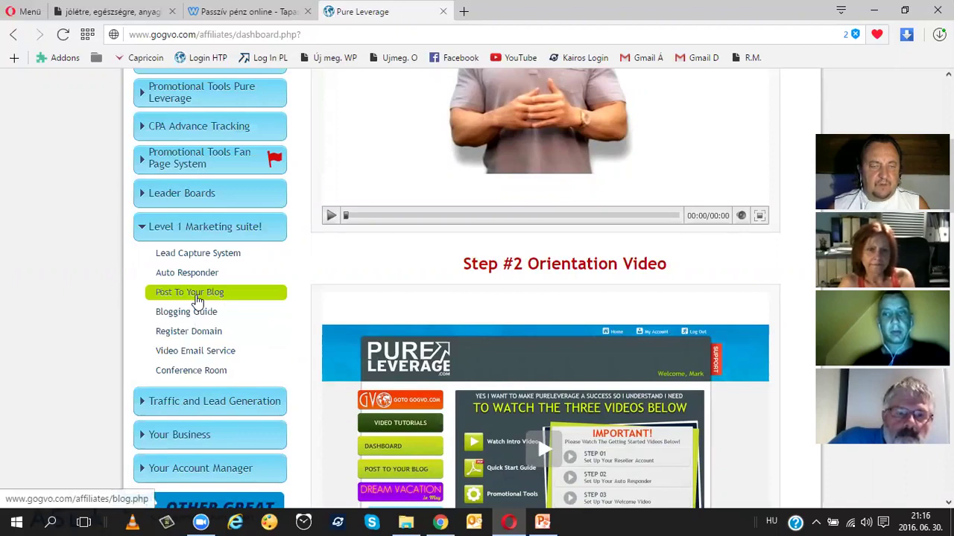
pyautogui.click(197, 299)
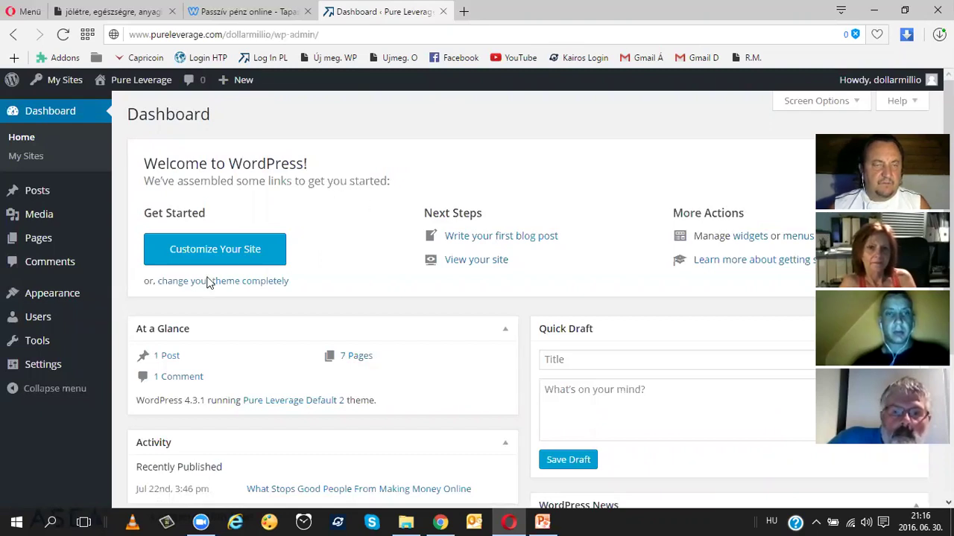
pyautogui.moveTo(45, 238)
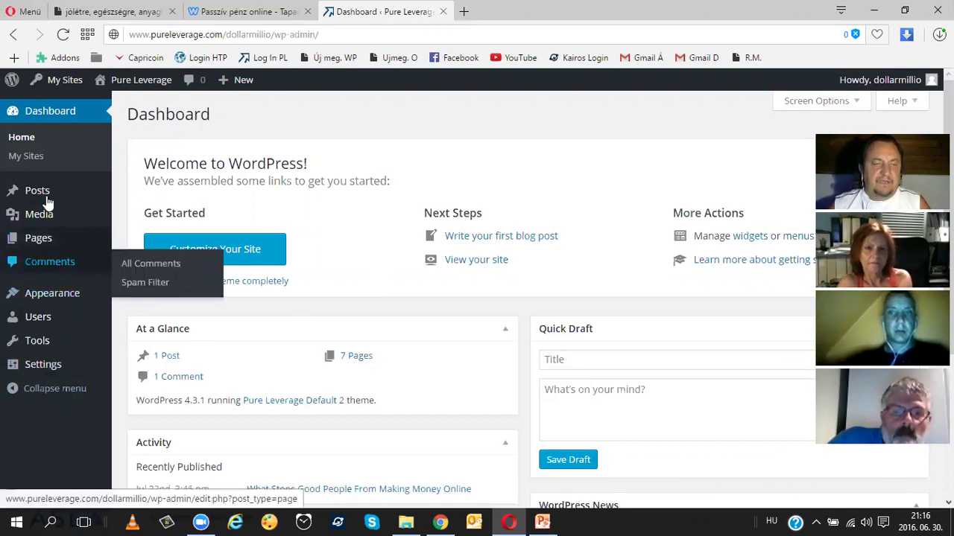
# Set the site language to Magyar in the blog's general settings.
pyautogui.click(43, 367)
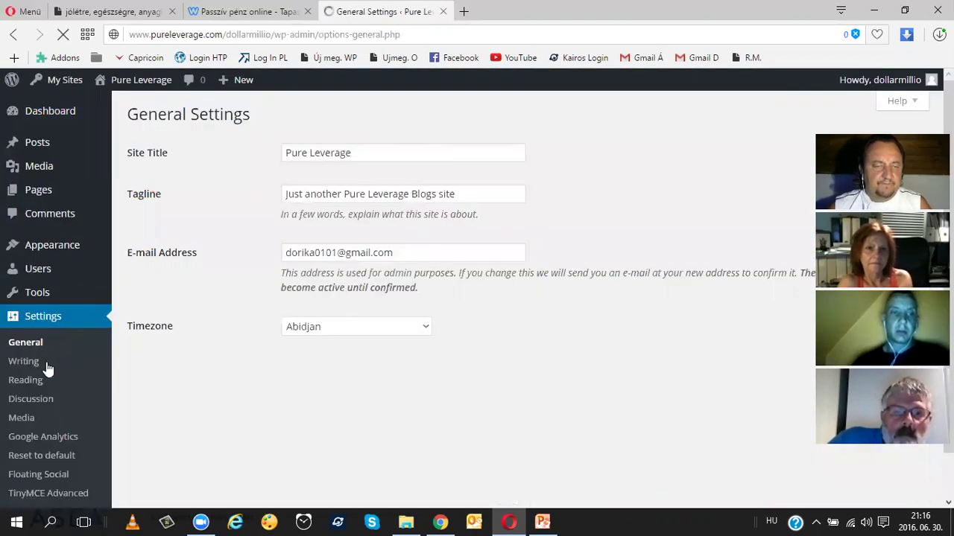
pyautogui.scroll(-4, 191, 257)
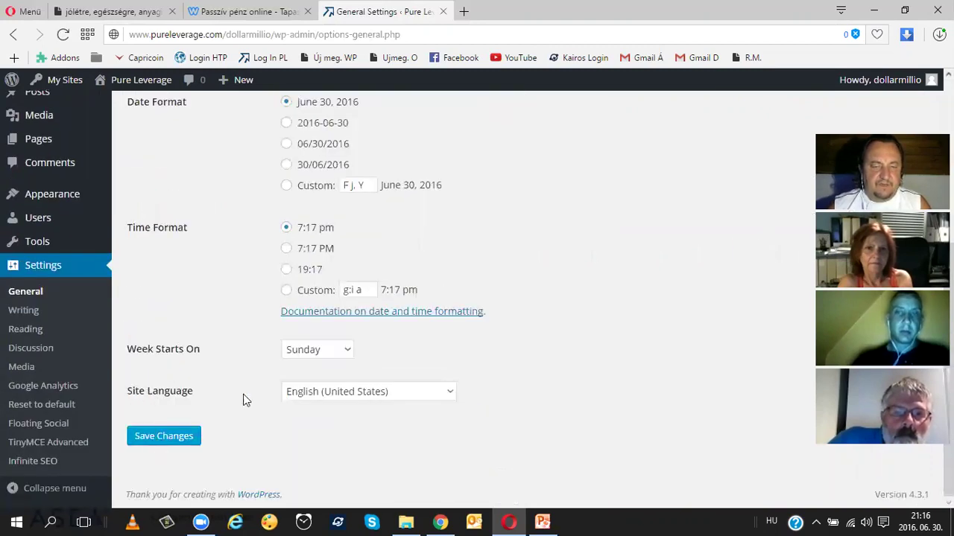
pyautogui.click(450, 393)
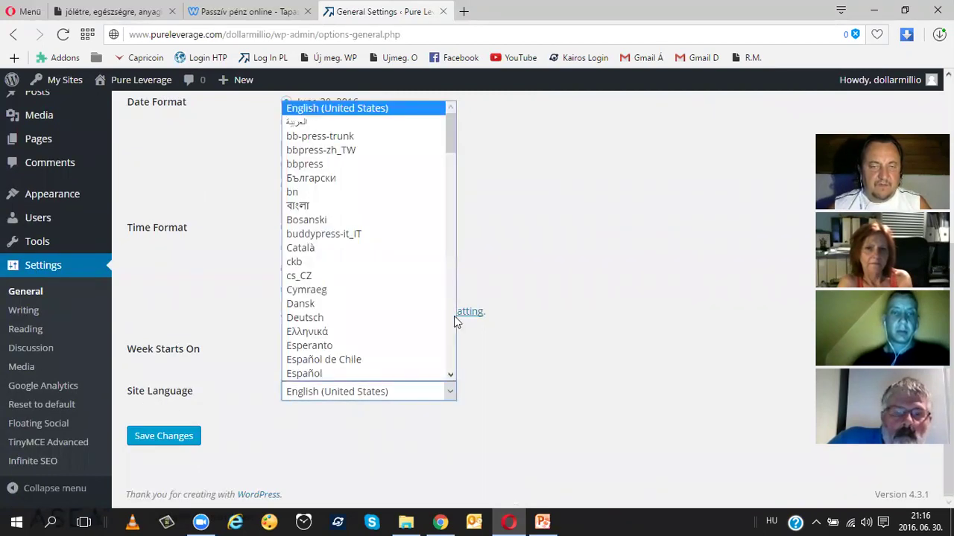
pyautogui.scroll(-5, 454, 290)
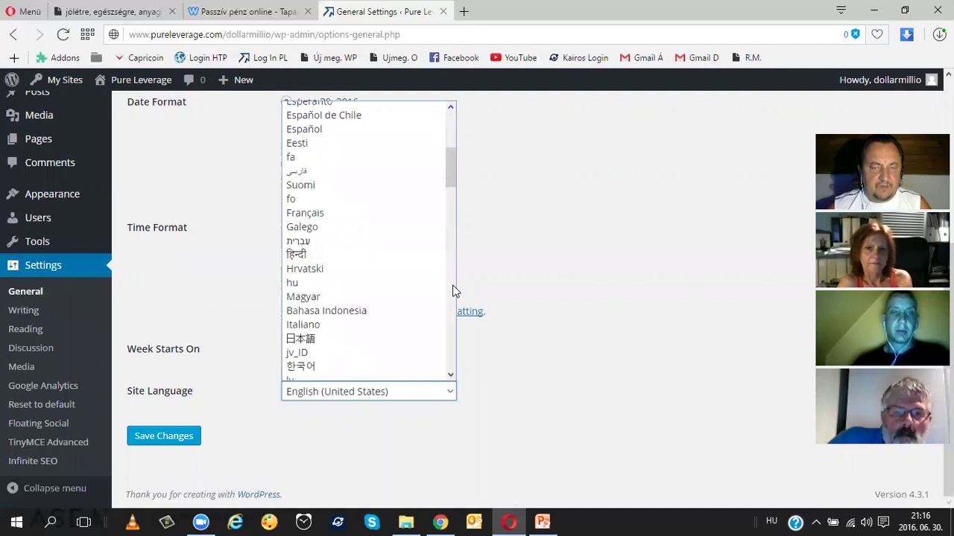
pyautogui.click(366, 297)
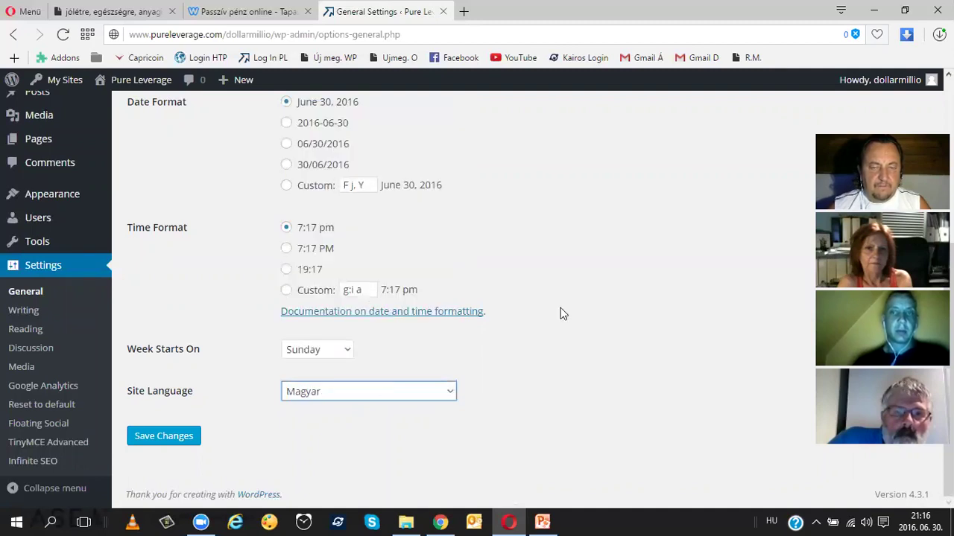
pyautogui.click(516, 489)
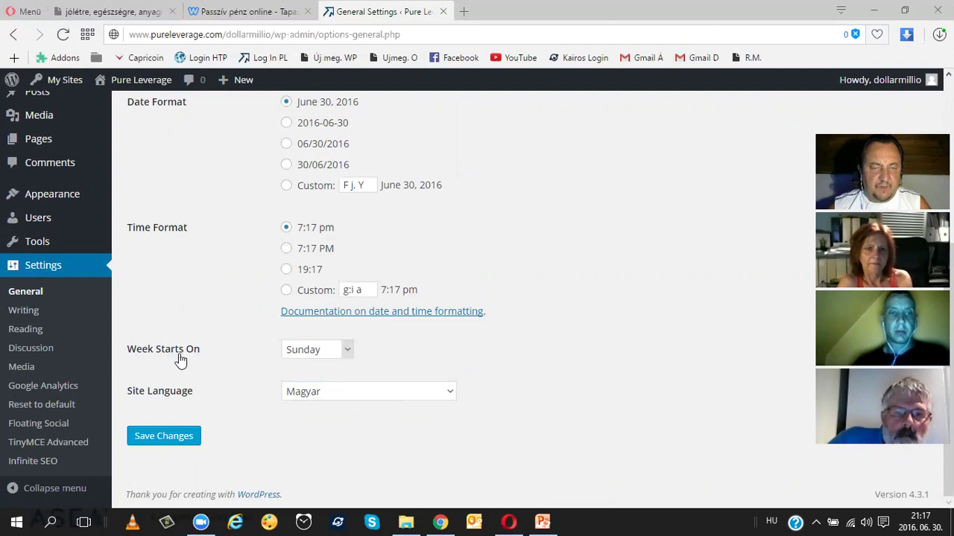
# Set the week to start on Monday and save the general settings.
pyautogui.click(346, 351)
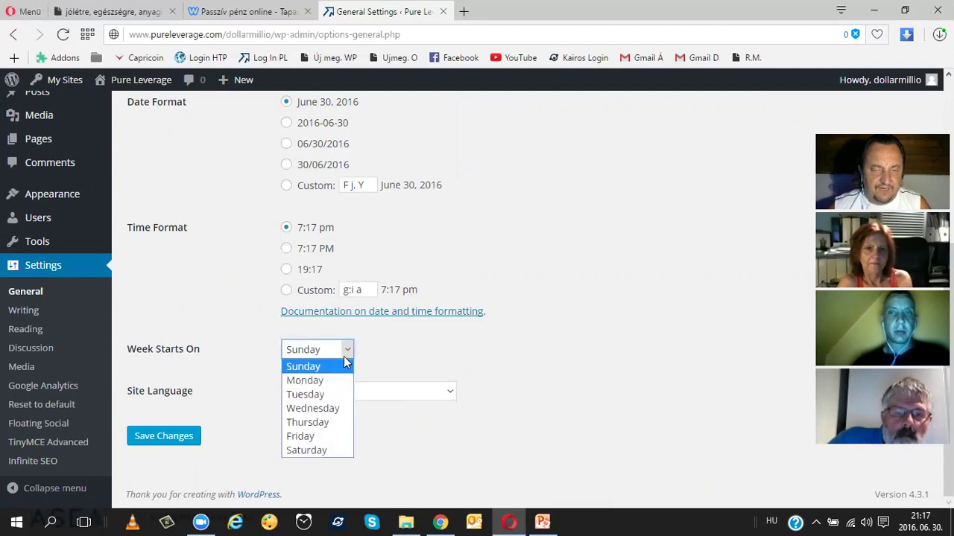
pyautogui.click(323, 378)
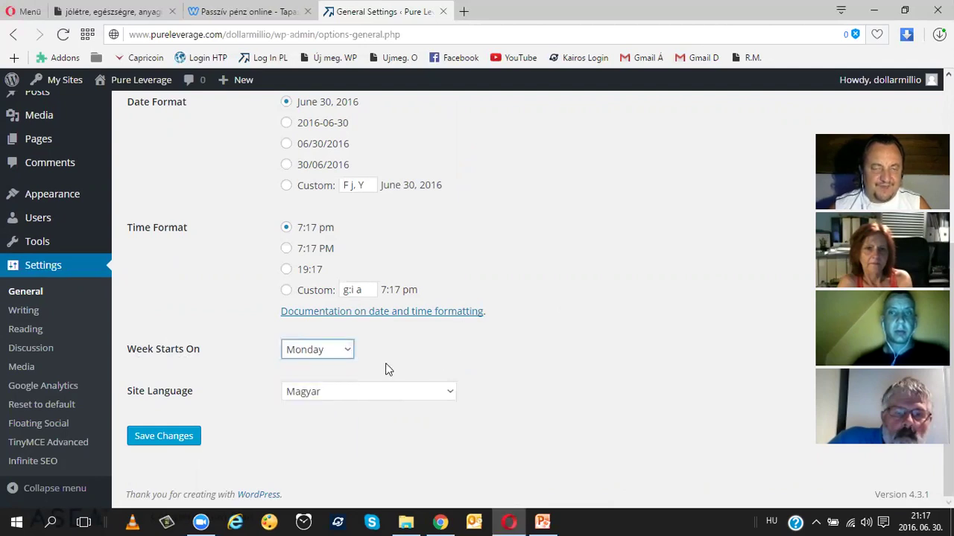
pyautogui.click(177, 436)
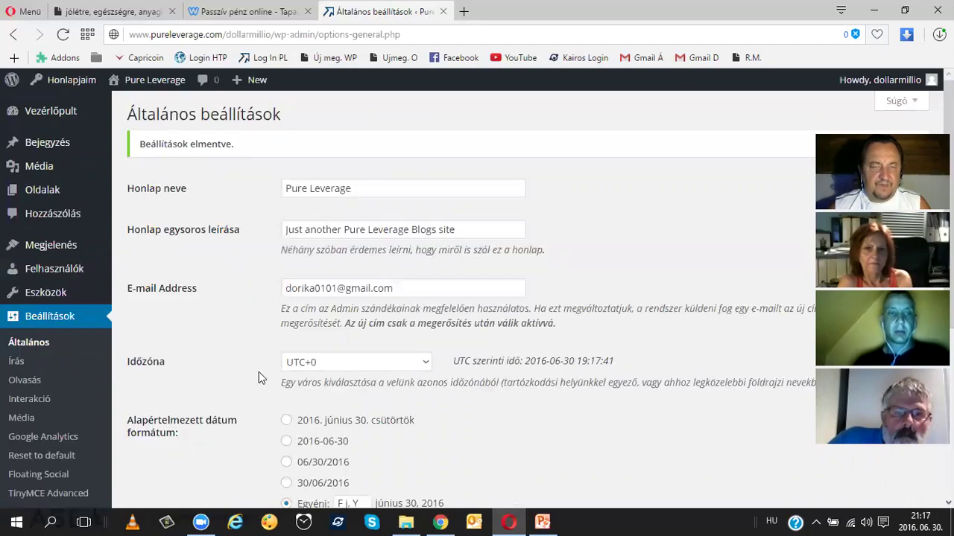
# Set the blog's timezone (Időzóna) to UTC+1 in the general settings.
pyautogui.scroll(-2, 259, 373)
pyautogui.scroll(2, 247, 374)
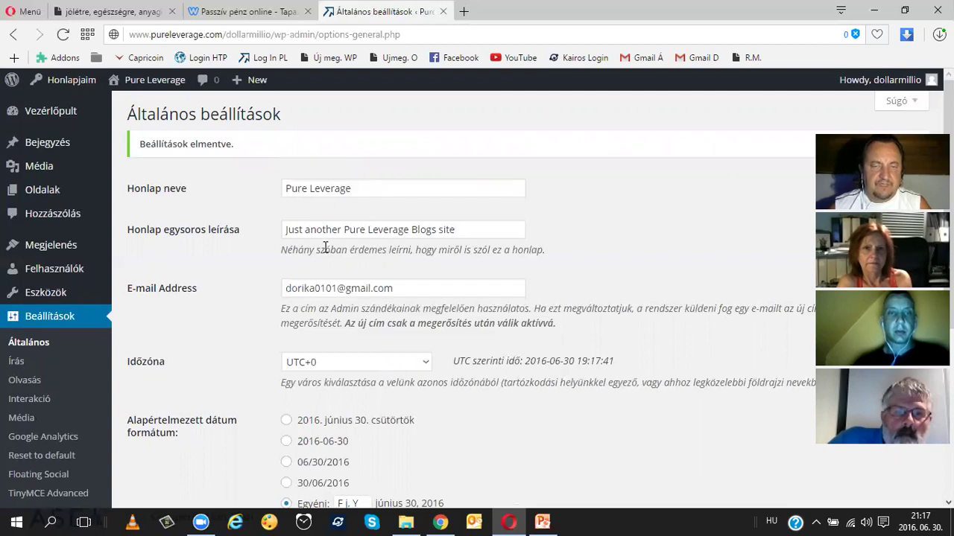
pyautogui.scroll(-1, 391, 229)
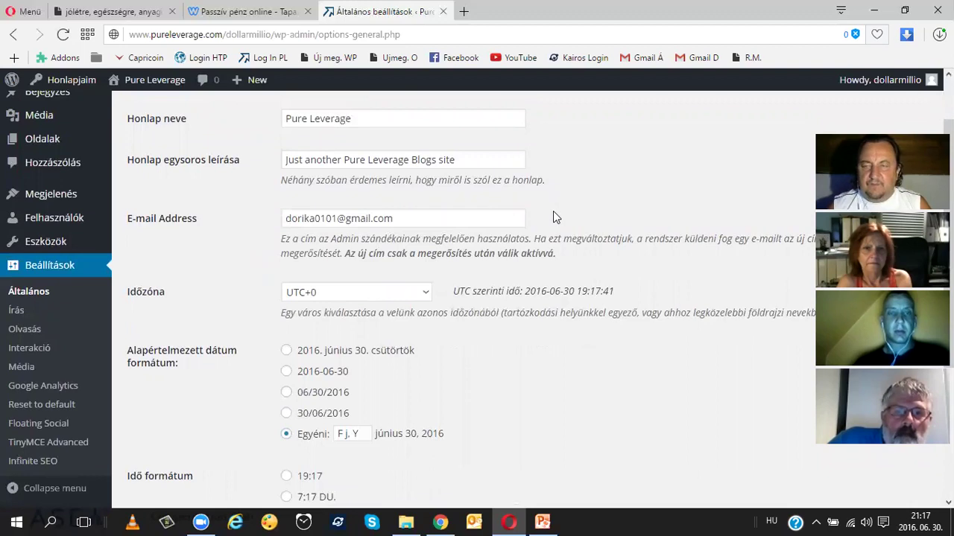
pyautogui.scroll(-1, 350, 224)
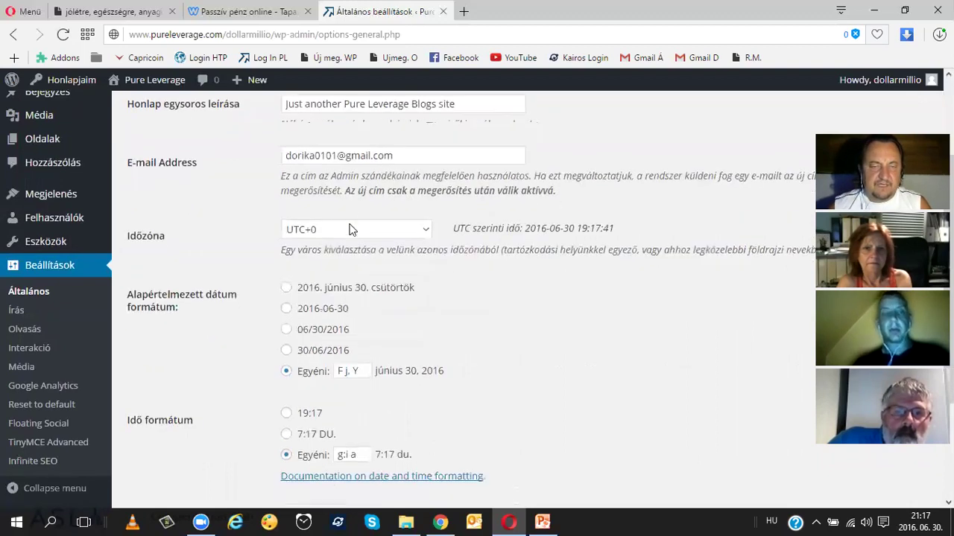
pyautogui.click(423, 227)
pyautogui.scroll(-5, 398, 269)
pyautogui.scroll(-5, 397, 265)
pyautogui.scroll(5, 398, 264)
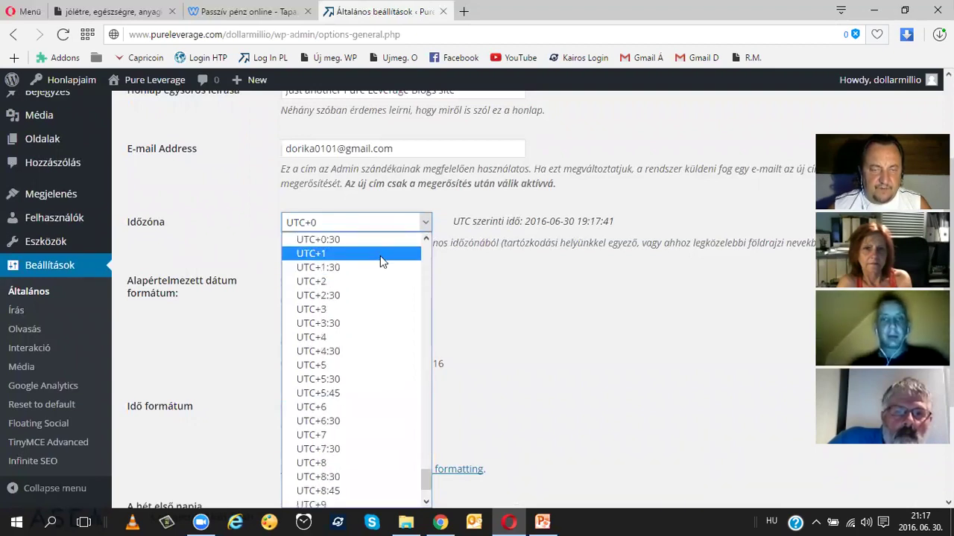
pyautogui.click(379, 254)
# Choose the 2016-06-30 date format and the 24-hour 19:17 time format, and save the general settings.
pyautogui.scroll(-1, 447, 274)
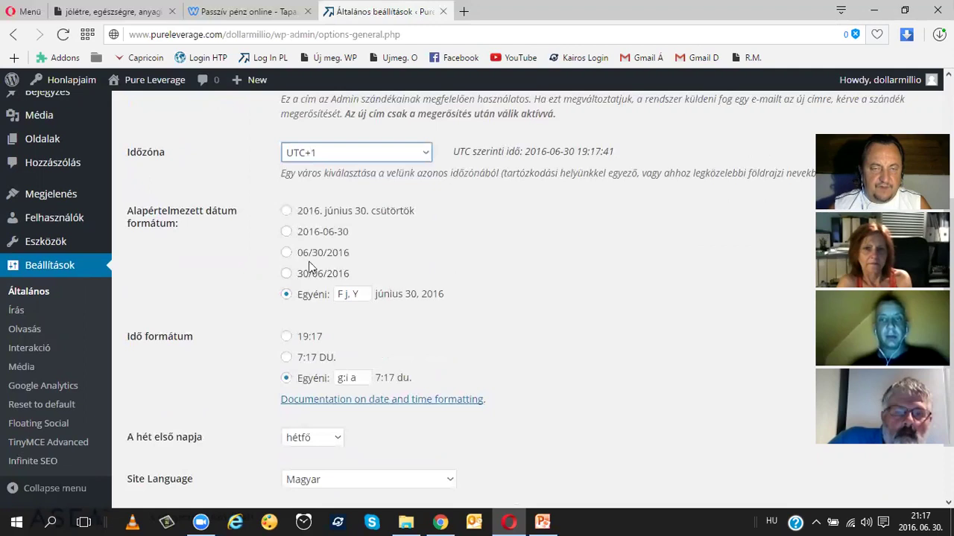
pyautogui.click(287, 233)
pyautogui.scroll(-1, 430, 255)
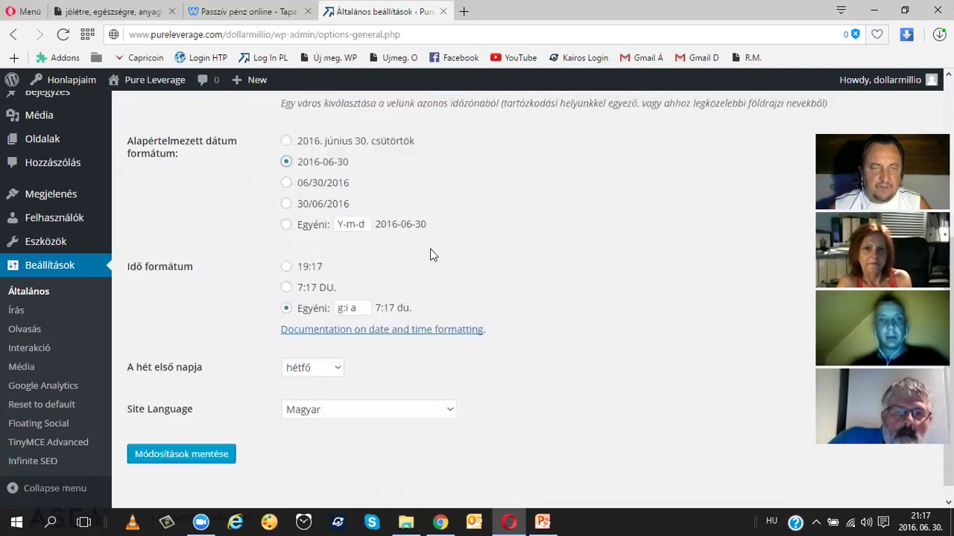
pyautogui.click(287, 268)
pyautogui.scroll(4, 435, 257)
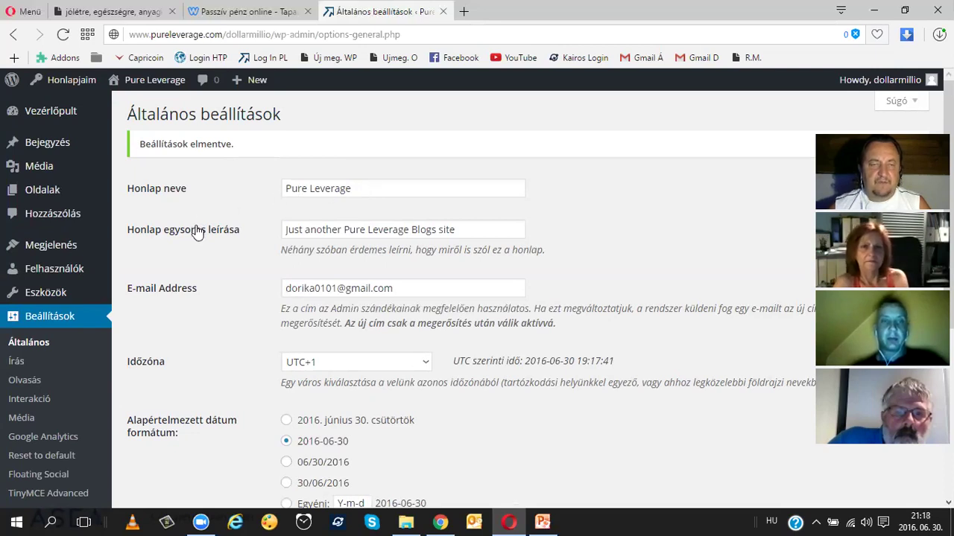
pyautogui.scroll(-4, 196, 231)
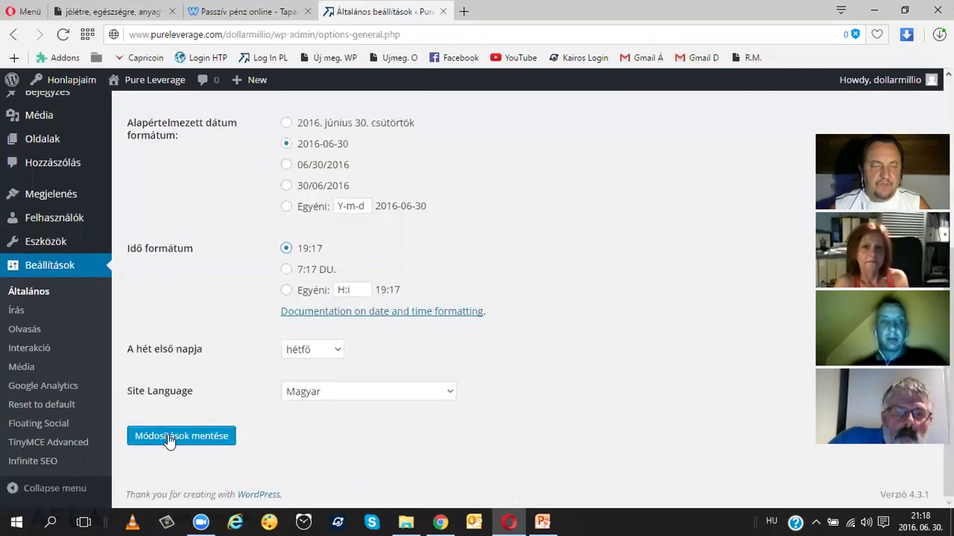
pyautogui.click(169, 437)
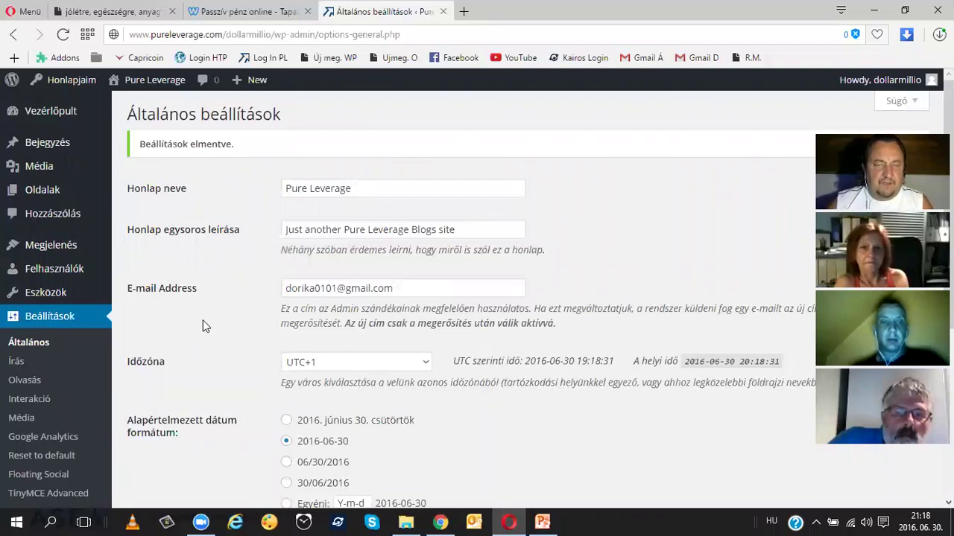
# Browse the installed themes (Sablonok) and activate the Custom theme for the blog.
pyautogui.moveTo(66, 246)
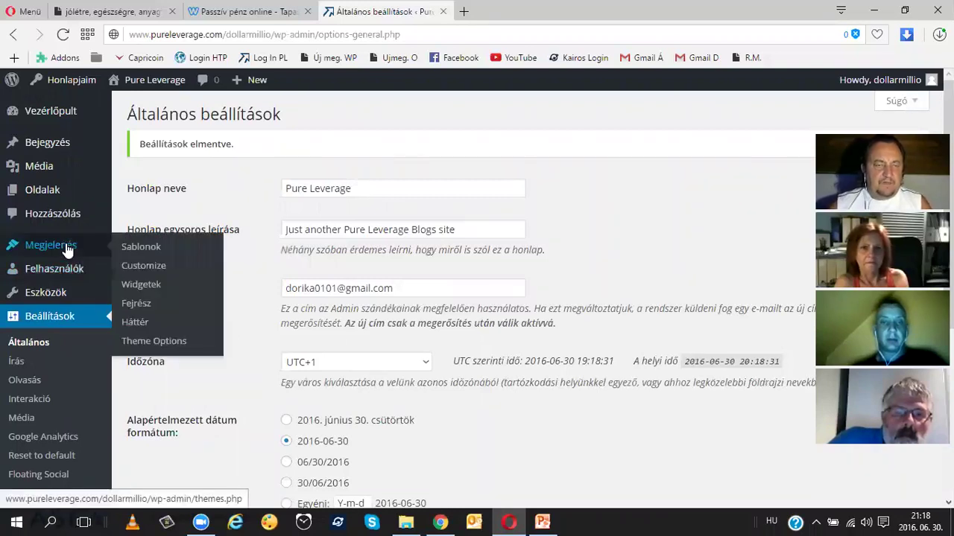
pyautogui.click(152, 248)
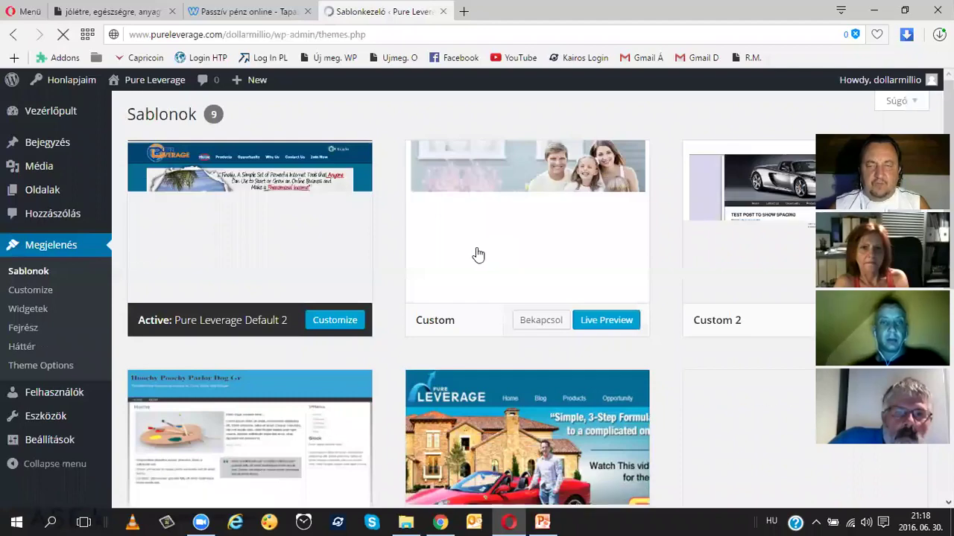
pyautogui.scroll(-2, 477, 251)
pyautogui.scroll(-3, 474, 251)
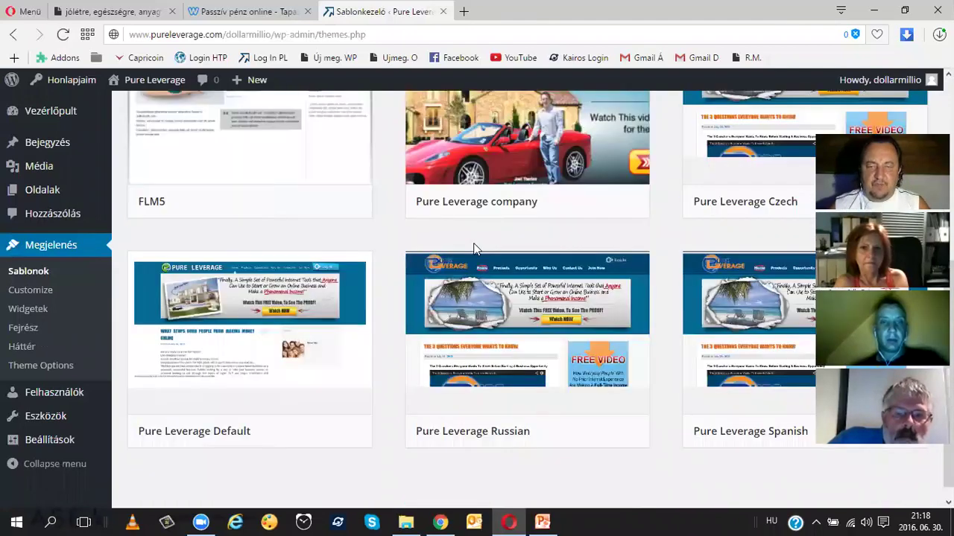
pyautogui.scroll(5, 475, 246)
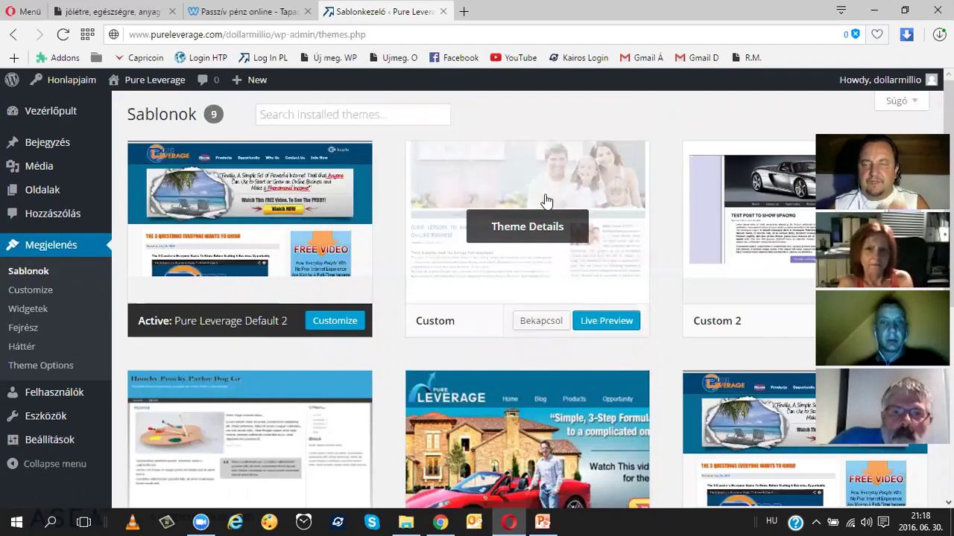
pyautogui.click(545, 321)
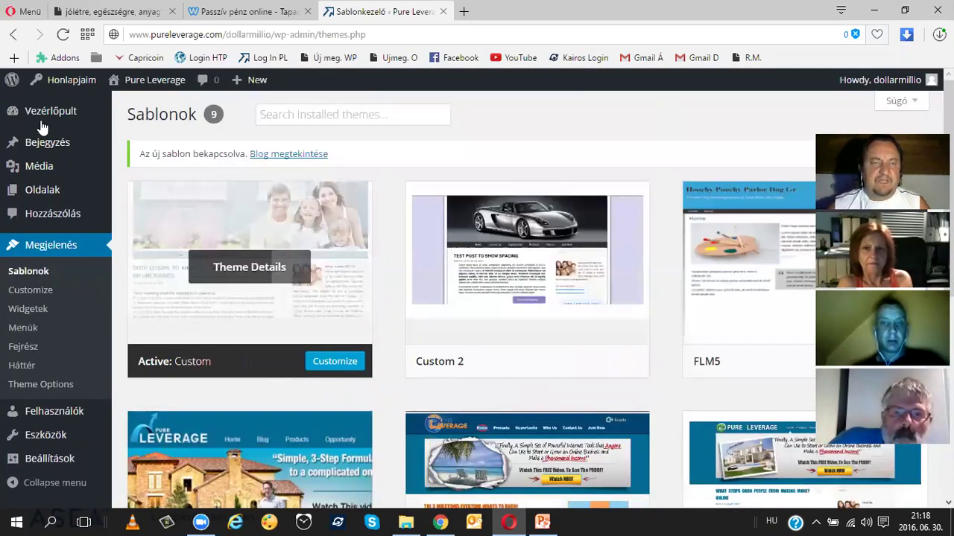
# Open the public Pure Leverage blog site in a new browser tab and switch to it.
pyautogui.moveTo(58, 84)
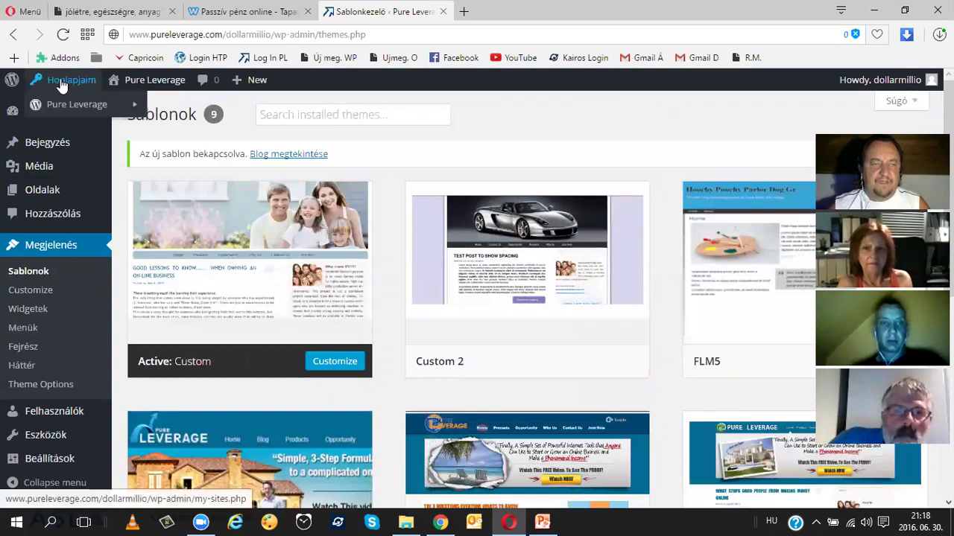
pyautogui.moveTo(70, 105)
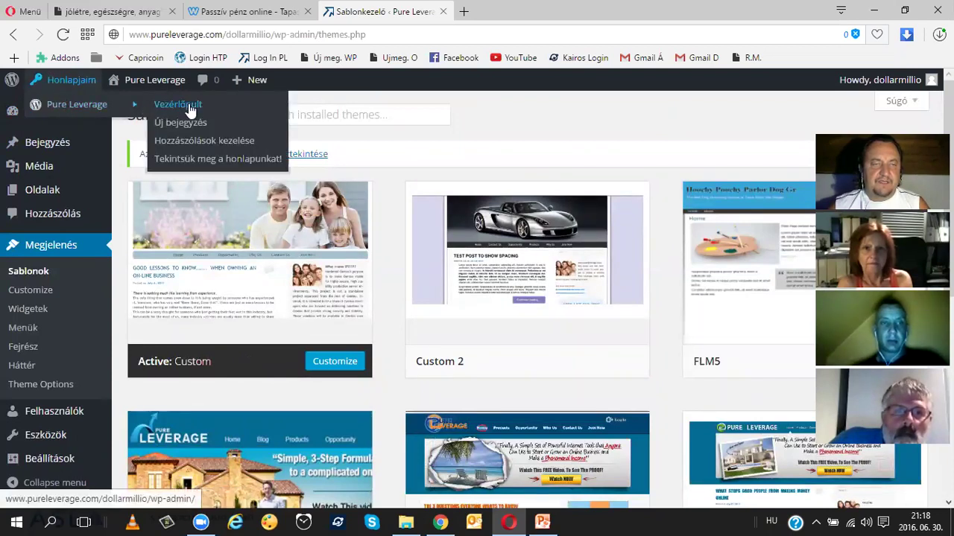
pyautogui.rightClick(196, 158)
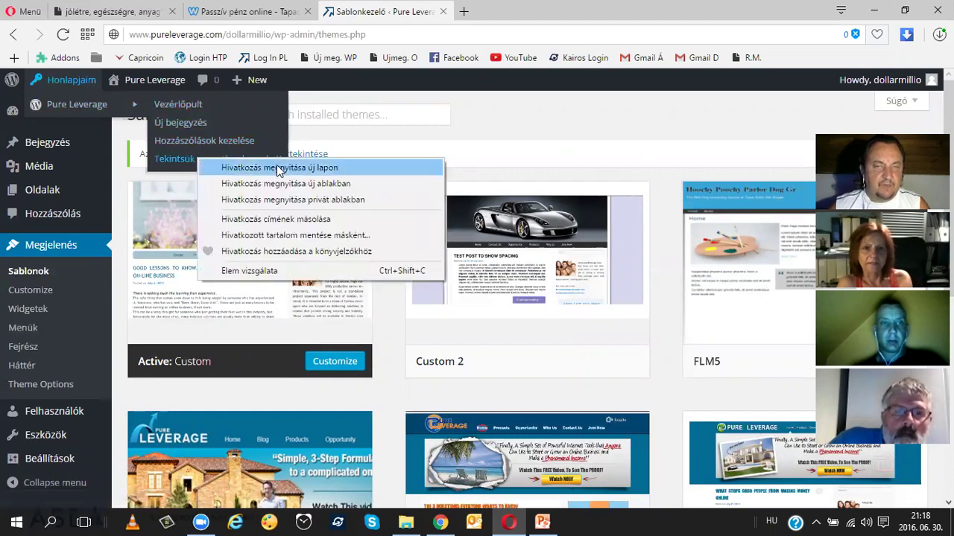
pyautogui.click(276, 164)
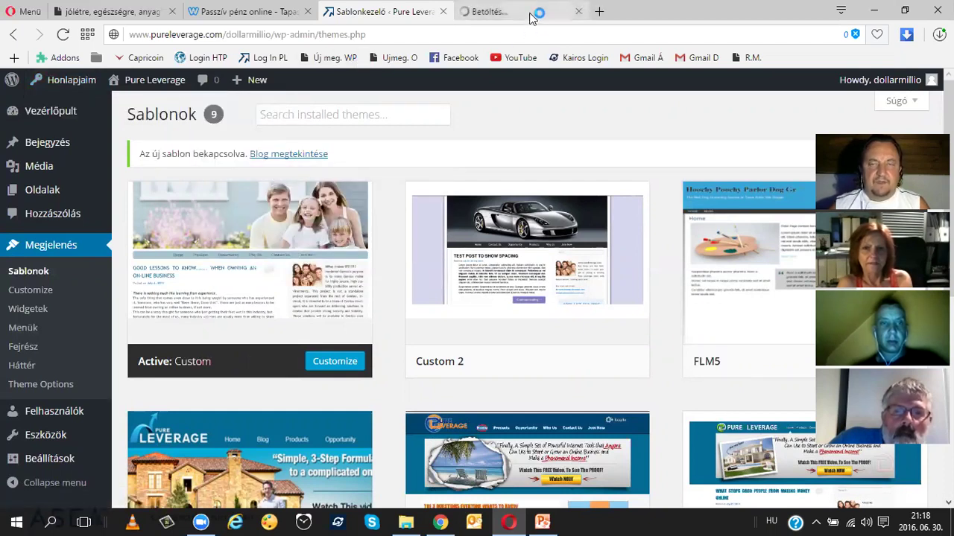
pyautogui.click(533, 13)
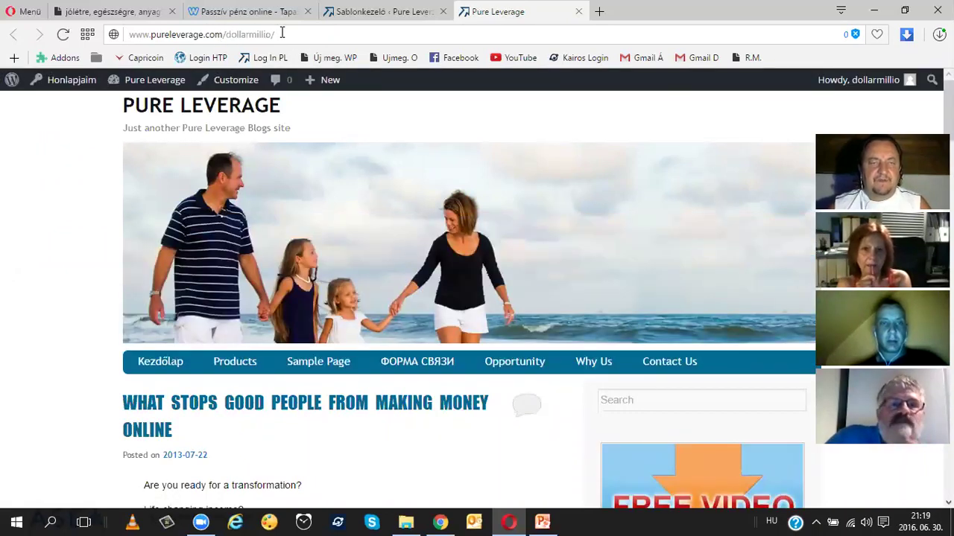
# Examine the blog's home page under the Custom theme, including its header image, navigation, post and sidebar.
pyautogui.scroll(-10, 511, 169)
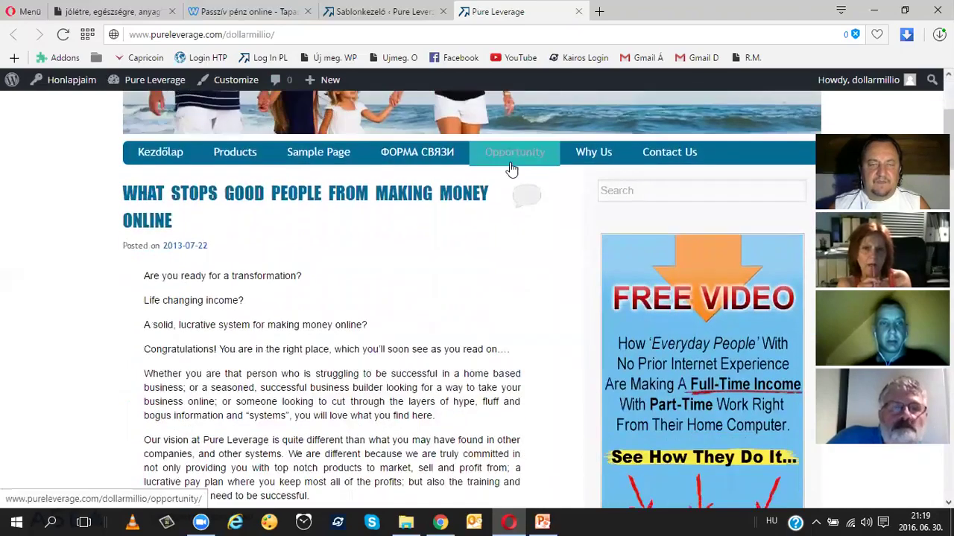
pyautogui.scroll(-5, 511, 170)
pyautogui.scroll(10, 511, 170)
pyautogui.scroll(10, 511, 170)
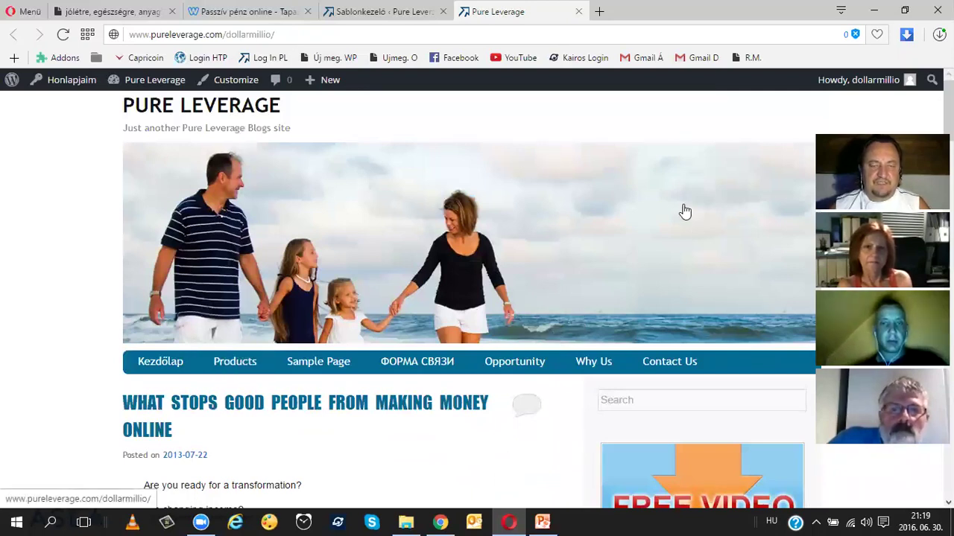
pyautogui.scroll(-2, 427, 177)
pyautogui.scroll(2, 426, 176)
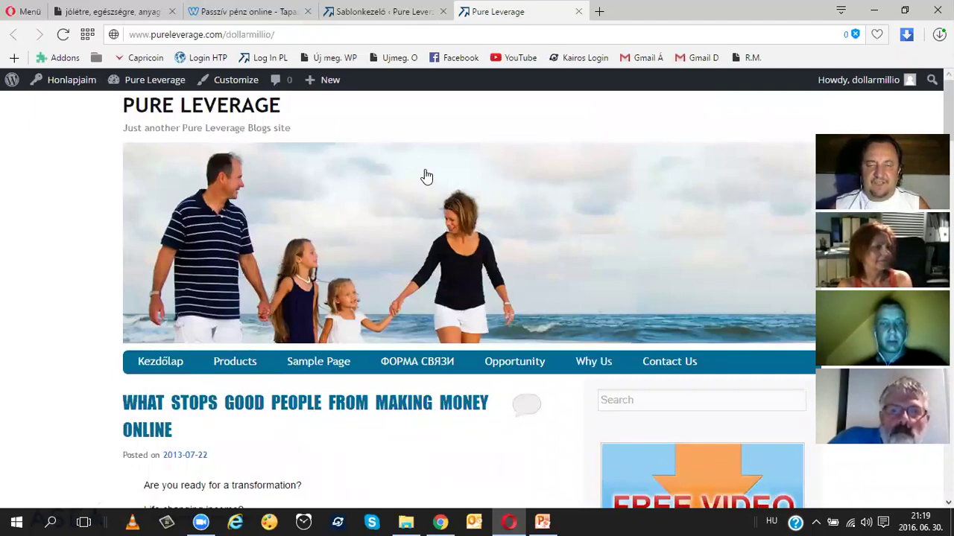
pyautogui.scroll(-4, 427, 176)
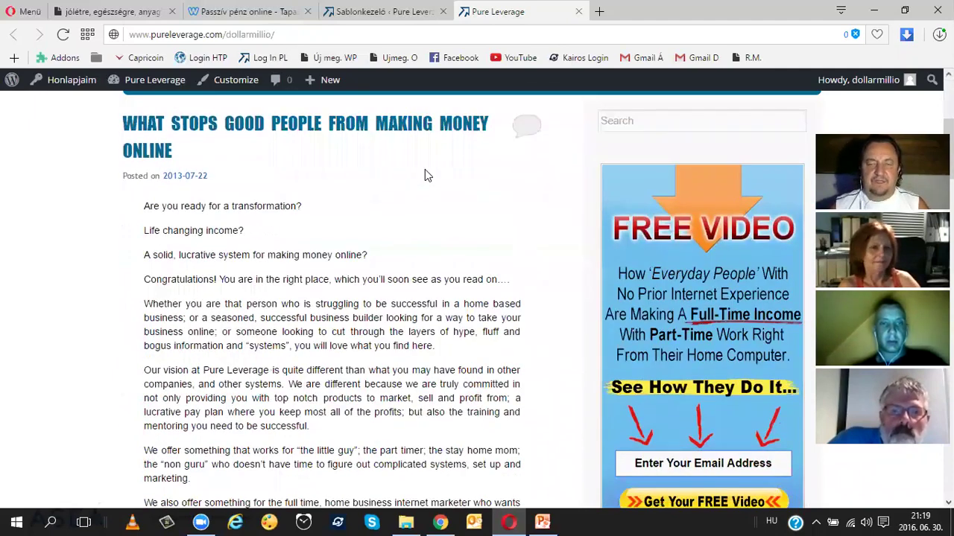
# Look through the blog's post text and the sidebar video and list-building banners, and return to the page header.
pyautogui.scroll(-4, 424, 170)
pyautogui.scroll(1, 424, 170)
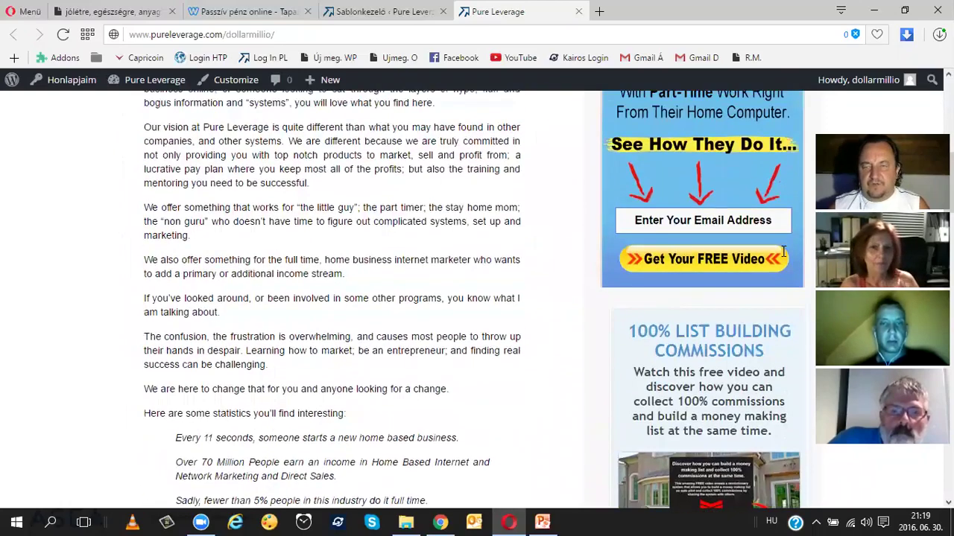
pyautogui.scroll(-3, 659, 231)
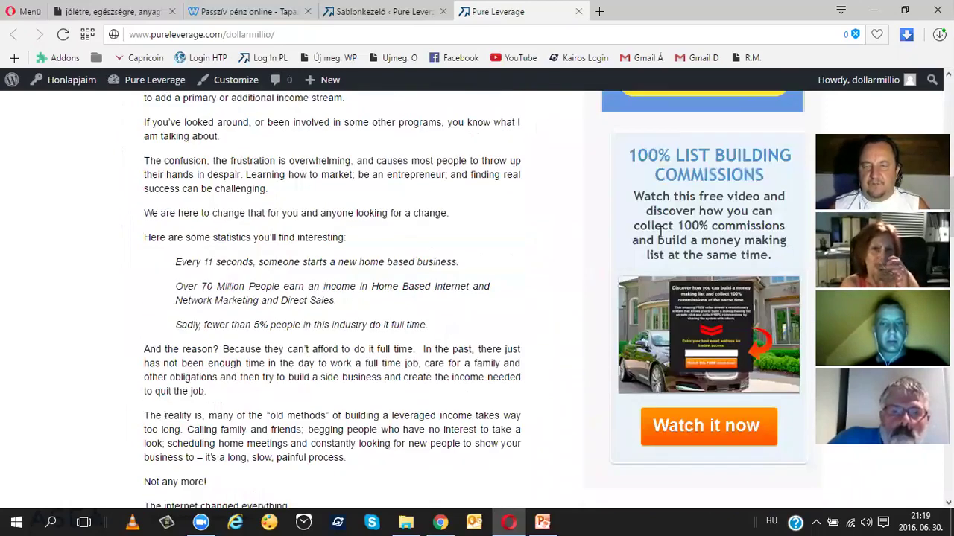
pyautogui.scroll(-7, 659, 232)
pyautogui.scroll(3, 428, 281)
pyautogui.scroll(14, 429, 281)
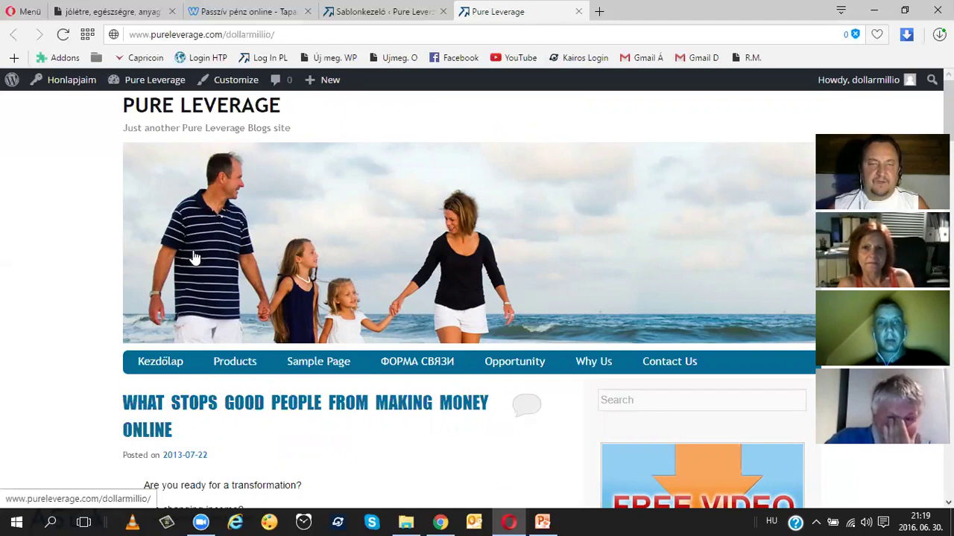
# Return to the theme manager's browser tab, open the Custom theme for customizing and go to the Site Identity settings.
pyautogui.click(400, 13)
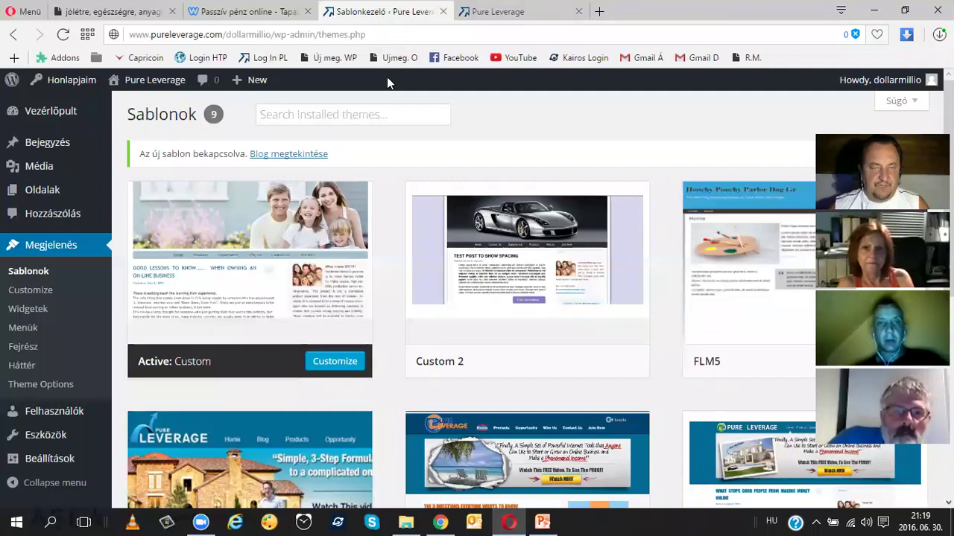
pyautogui.scroll(-1, 68, 236)
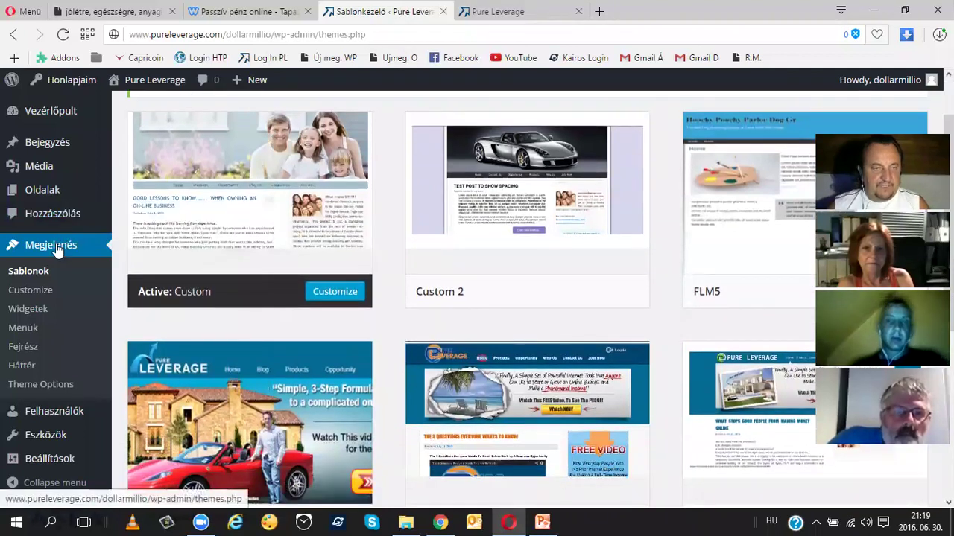
pyautogui.click(34, 298)
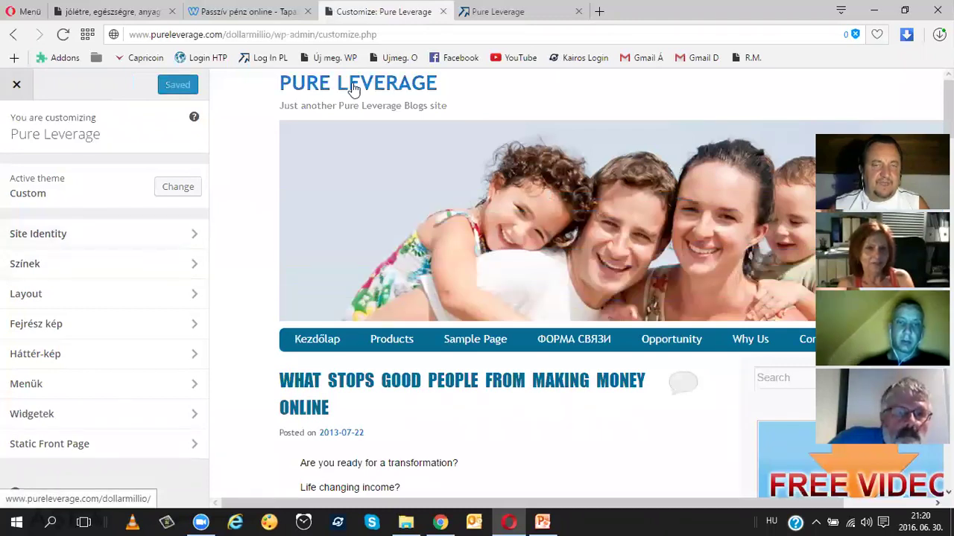
pyautogui.click(192, 235)
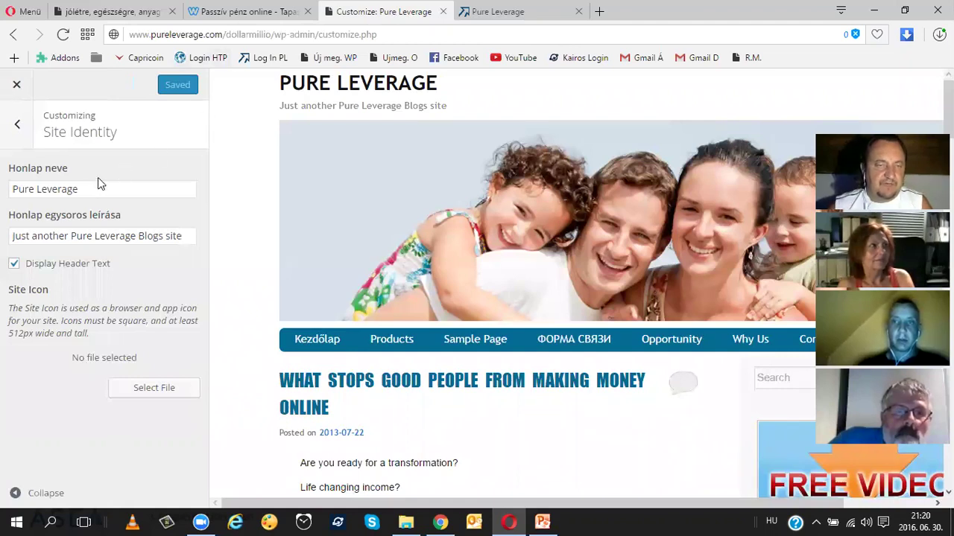
# Replace the site name (Honlap neve) with "Millió dolláros üzlet".
pyautogui.moveTo(85, 187); pyautogui.dragTo(4, 191)
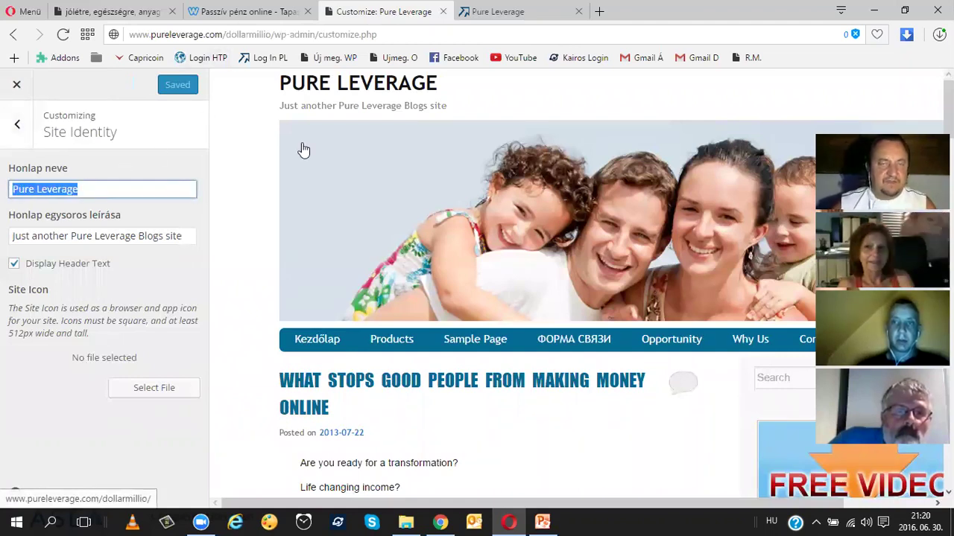
pyautogui.write('D')
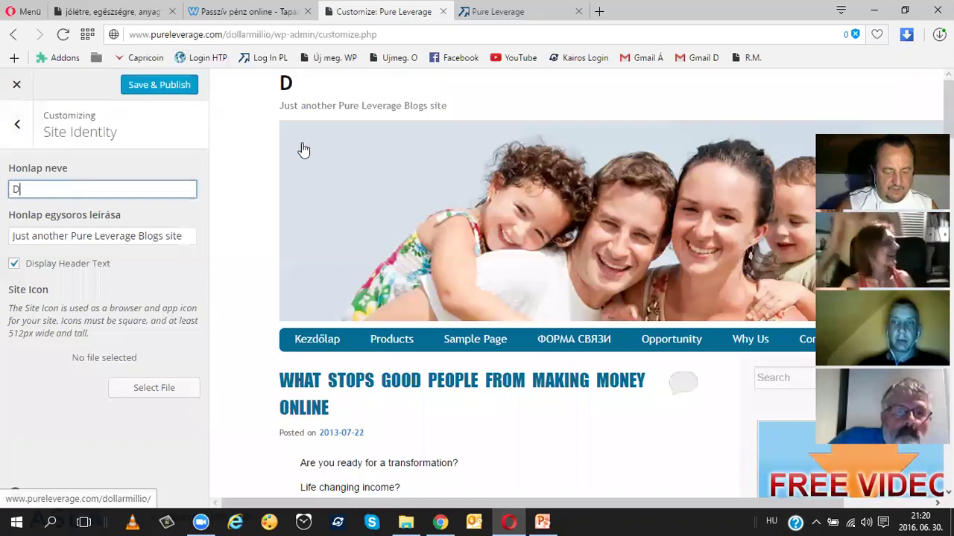
pyautogui.write('ollár ')
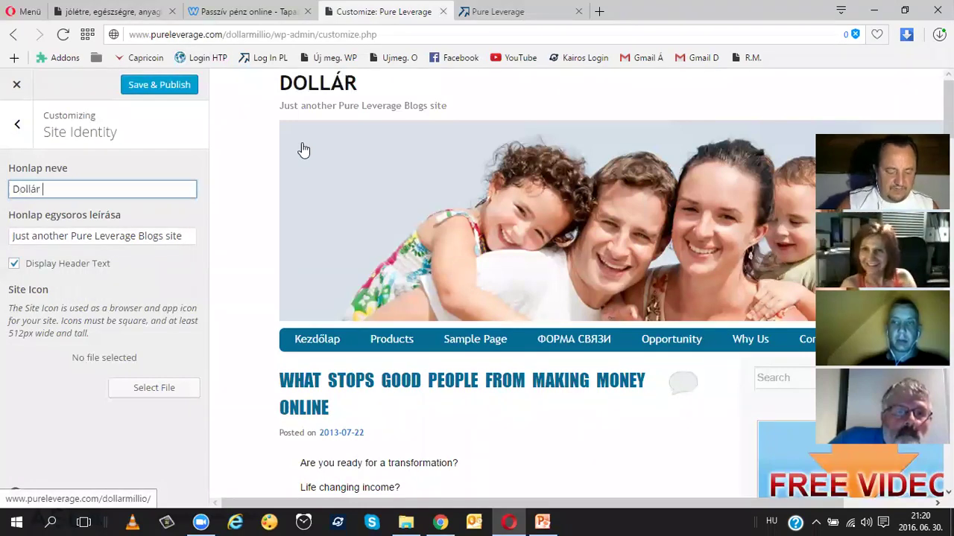
pyautogui.write('Millió')
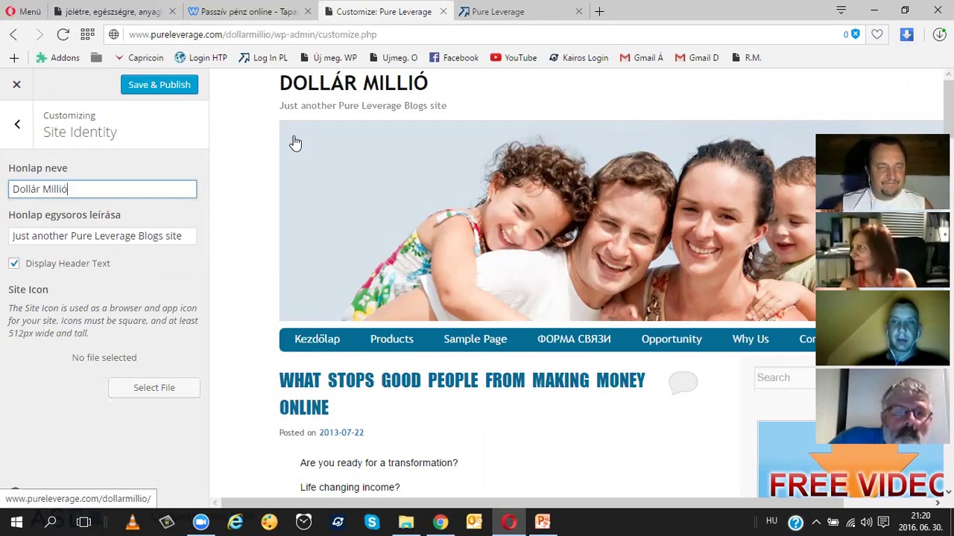
pyautogui.doubleClick(23, 189)
pyautogui.press('BackSpace')
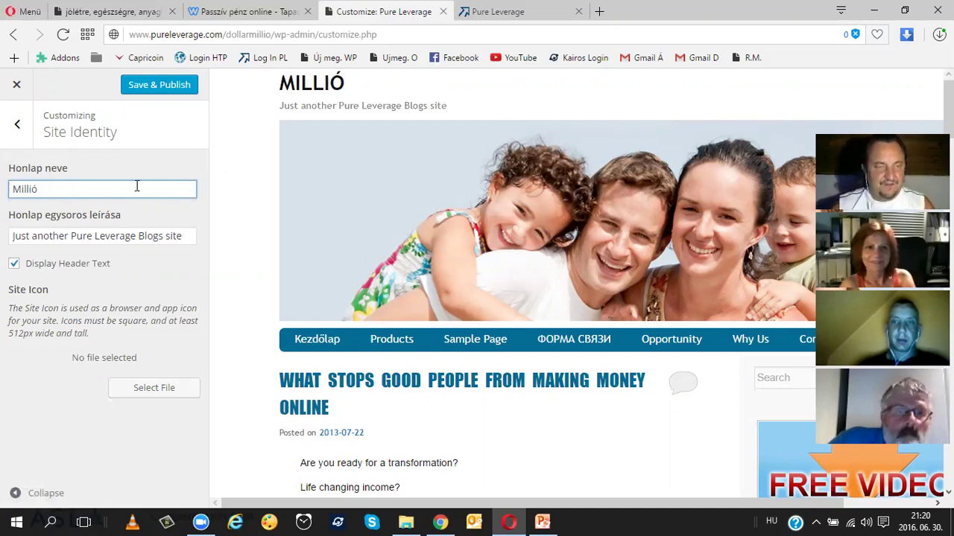
pyautogui.write('d')
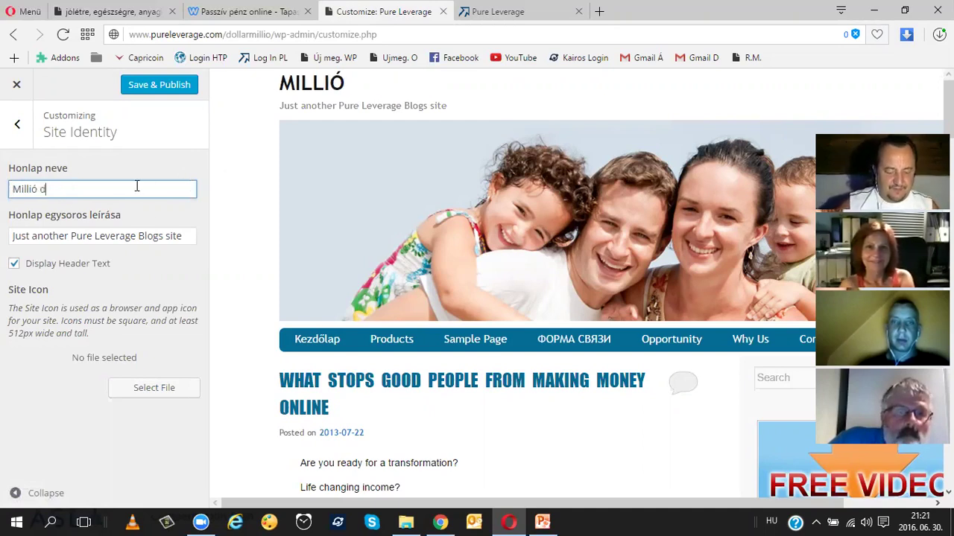
pyautogui.write('olláros ü')
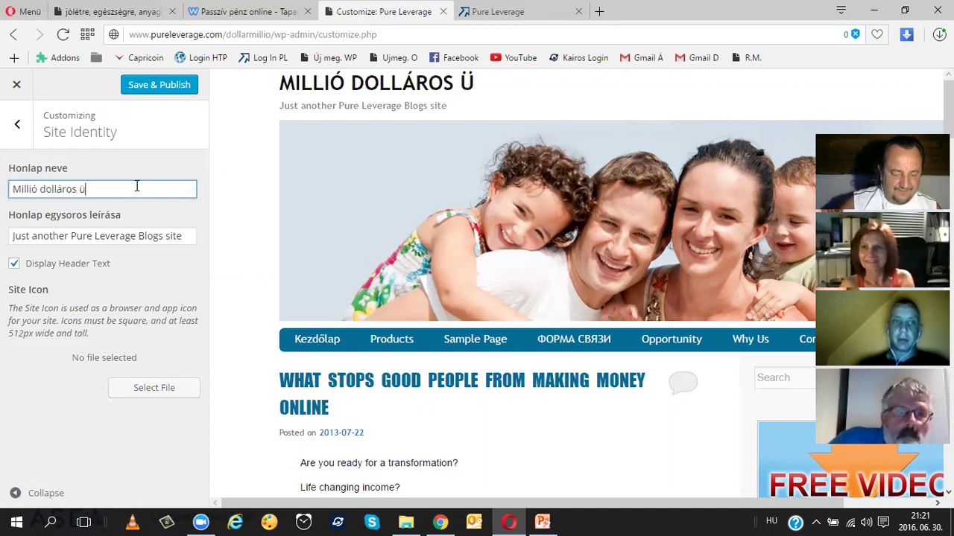
pyautogui.write('zlet')
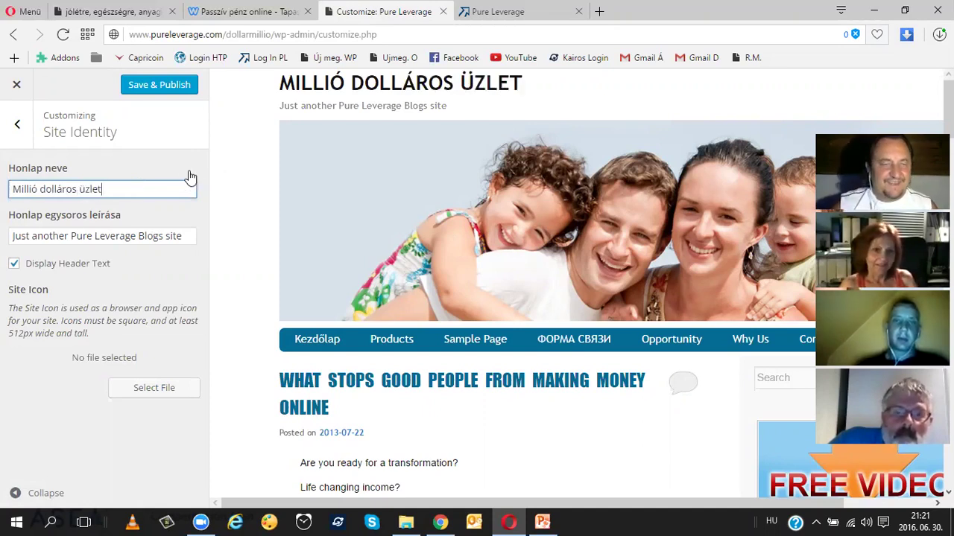
# Replace the site's one-line description (Honlap egysoros leírása) with "Keress pénzt az internetet".
pyautogui.click(95, 237)
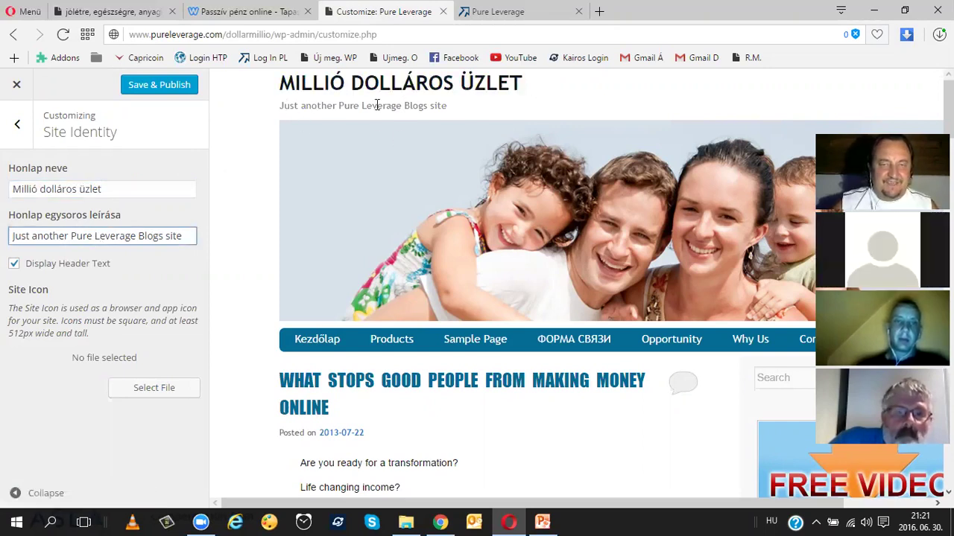
pyautogui.moveTo(187, 237); pyautogui.dragTo(7, 237)
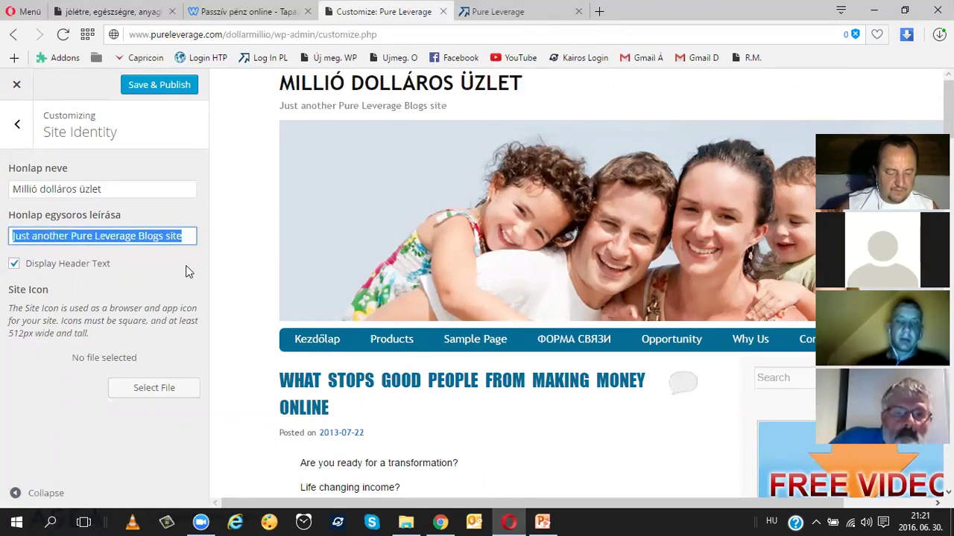
pyautogui.write('Ker')
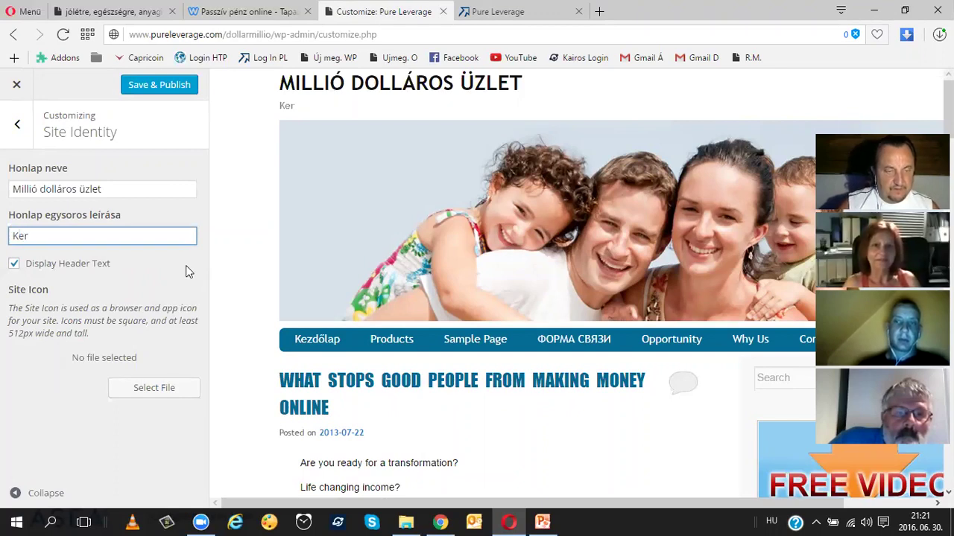
pyautogui.write('ess pénzt')
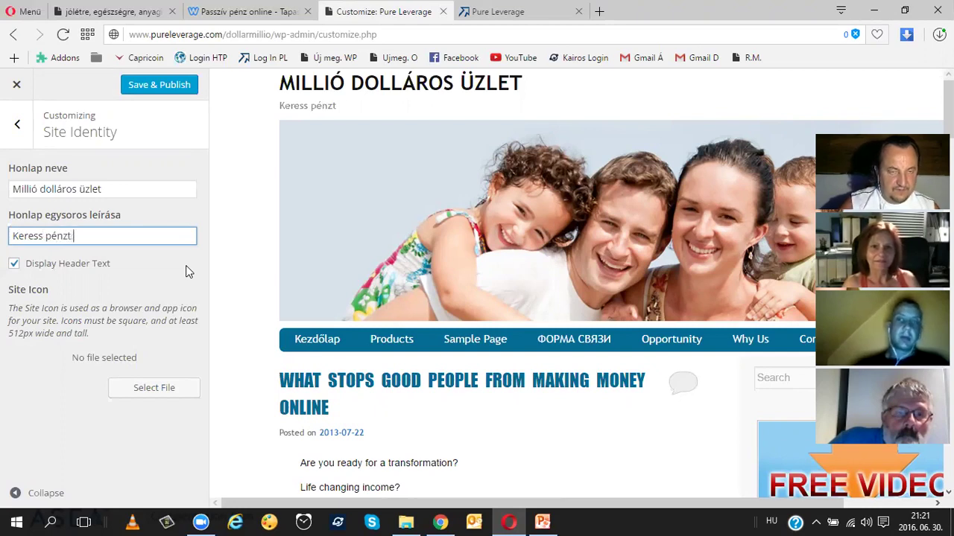
pyautogui.write(' az internetet')
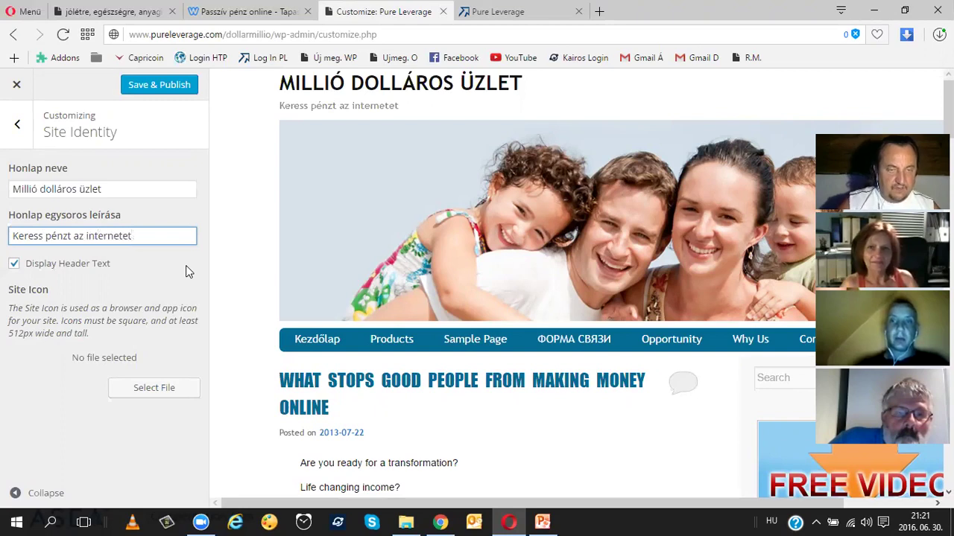
pyautogui.click(153, 271)
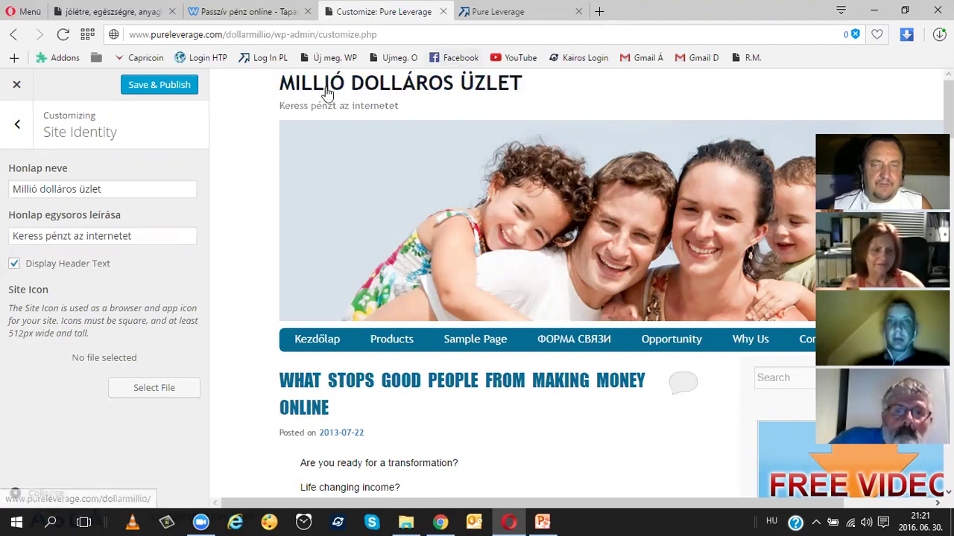
# Check the preview with the header text hidden, turn Display Header Text back on, and save and publish the site identity.
pyautogui.scroll(-1, 441, 166)
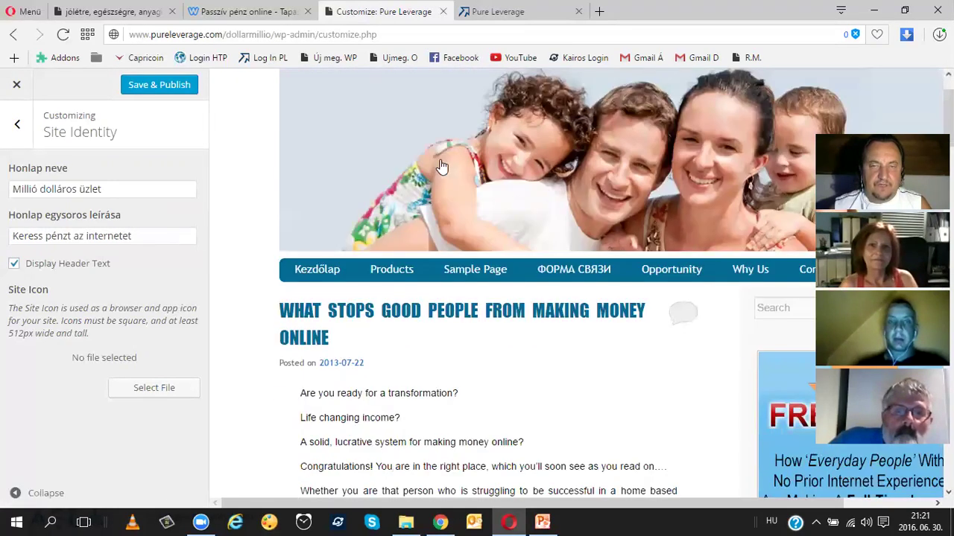
pyautogui.scroll(1, 441, 165)
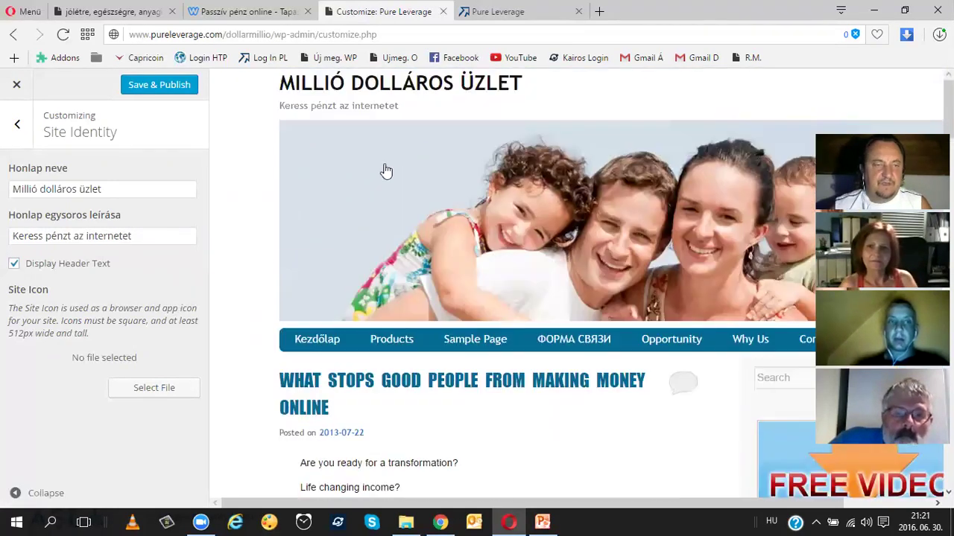
pyautogui.click(14, 264)
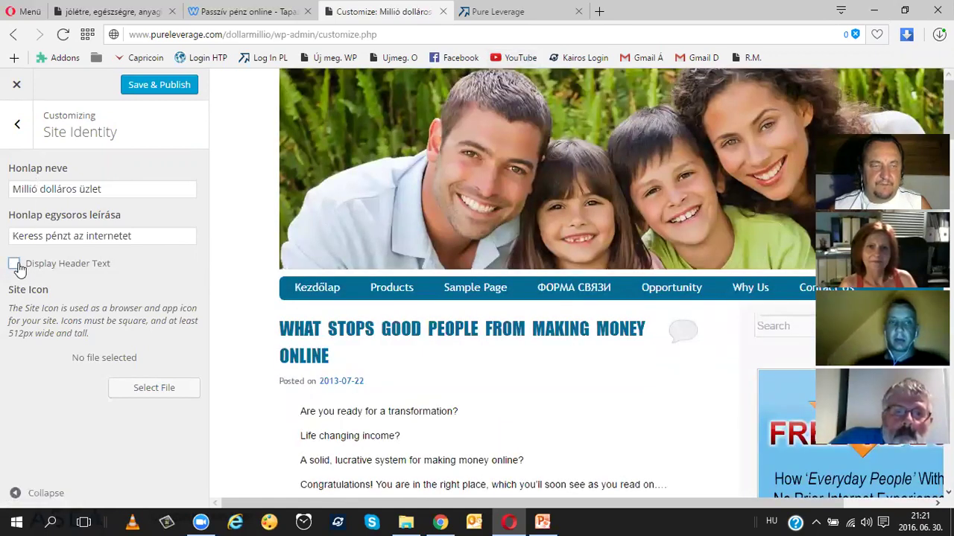
pyautogui.click(14, 263)
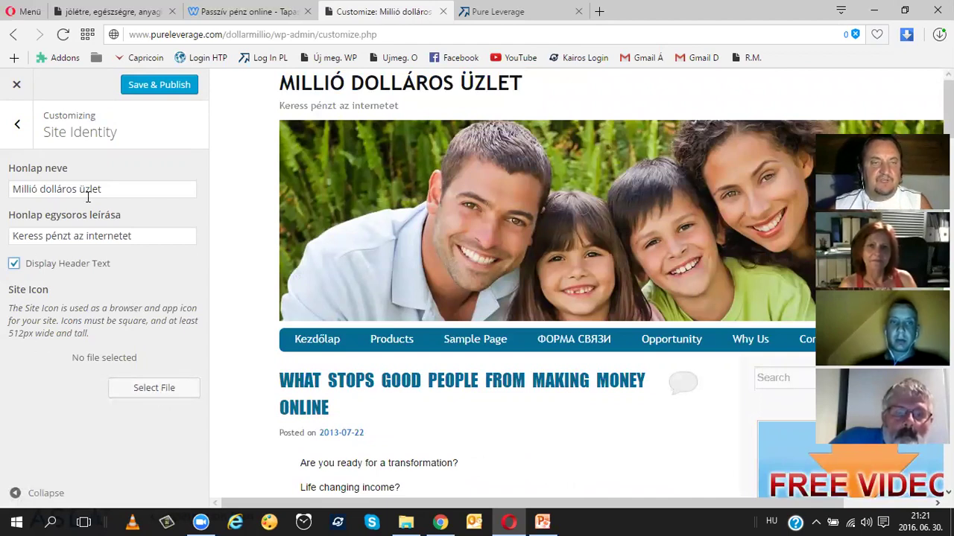
pyautogui.click(156, 87)
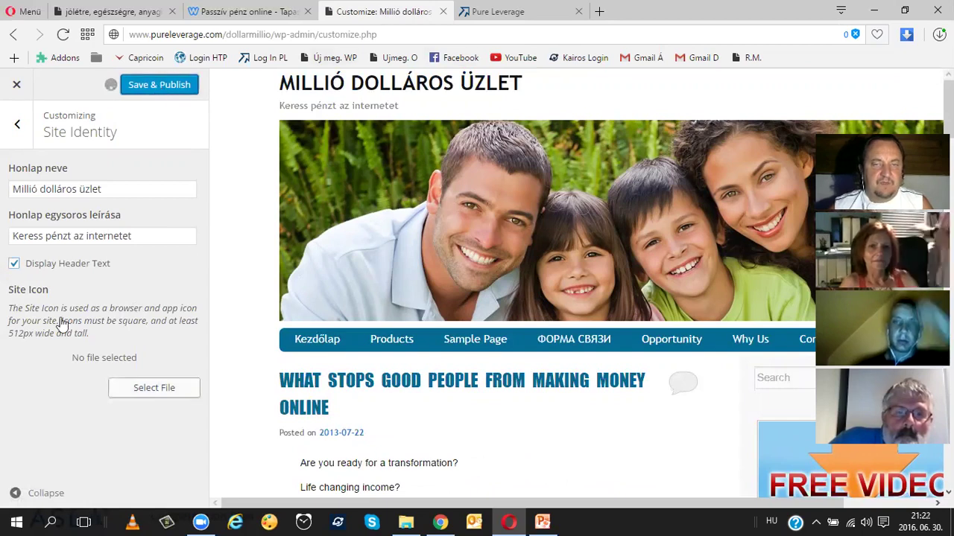
# Correct the one-line description to "Keress pénzt az interneten", publish it and check the page preview.
pyautogui.click(157, 235)
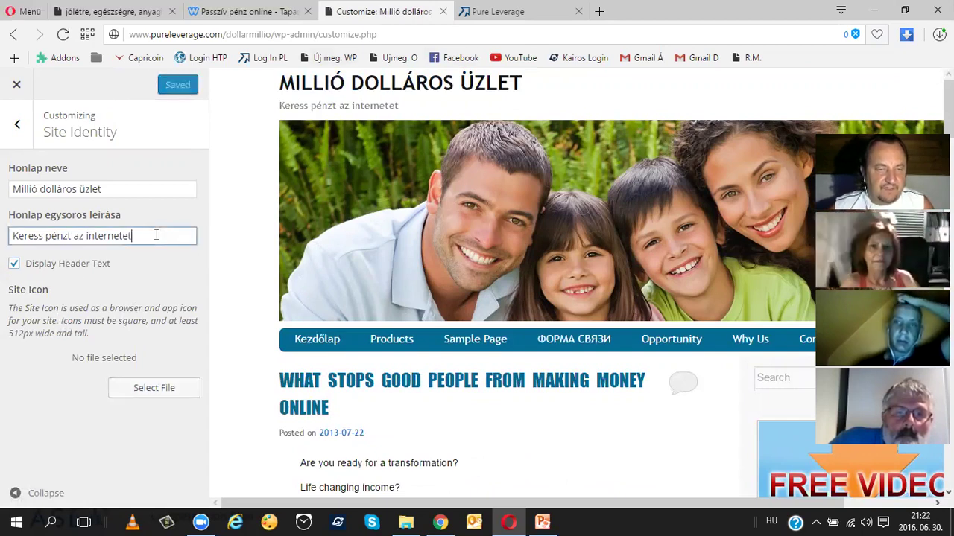
pyautogui.write('n')
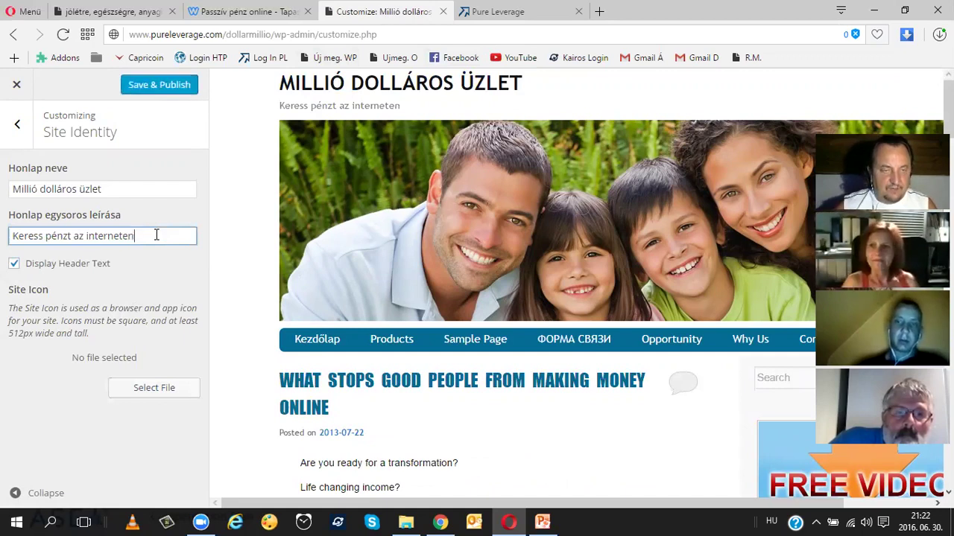
pyautogui.click(165, 90)
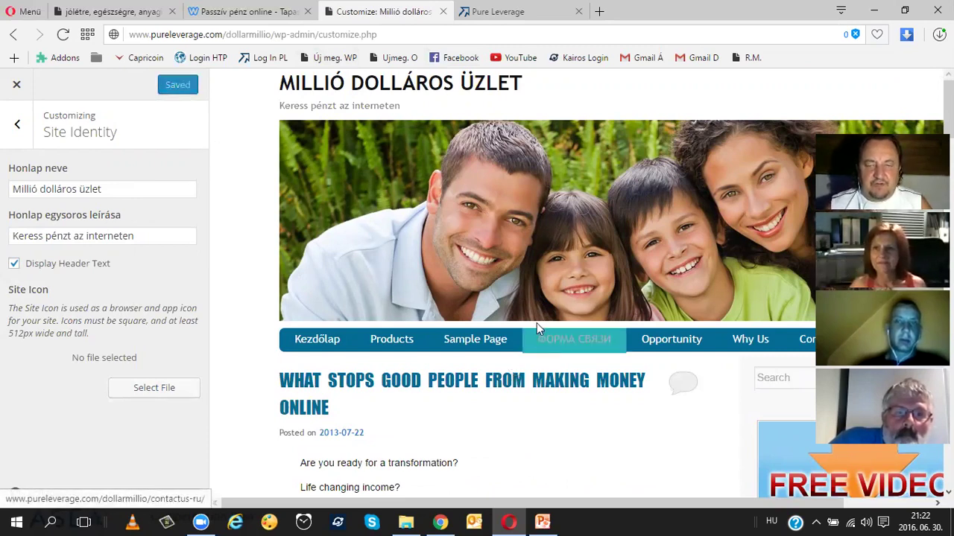
pyautogui.scroll(-4, 533, 319)
pyautogui.scroll(4, 534, 319)
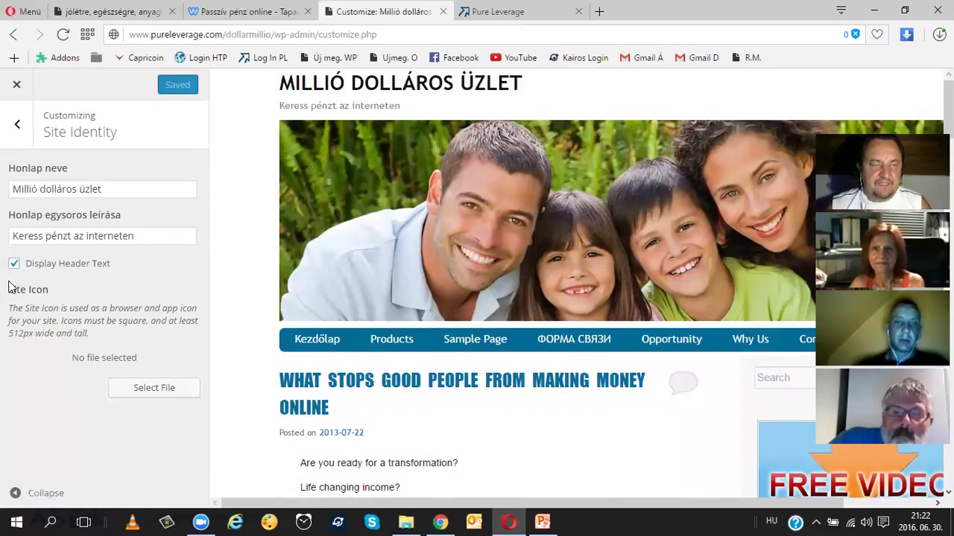
# Open the color settings (Színek) and set the Header Text Color to blue, #1e73be.
pyautogui.click(13, 127)
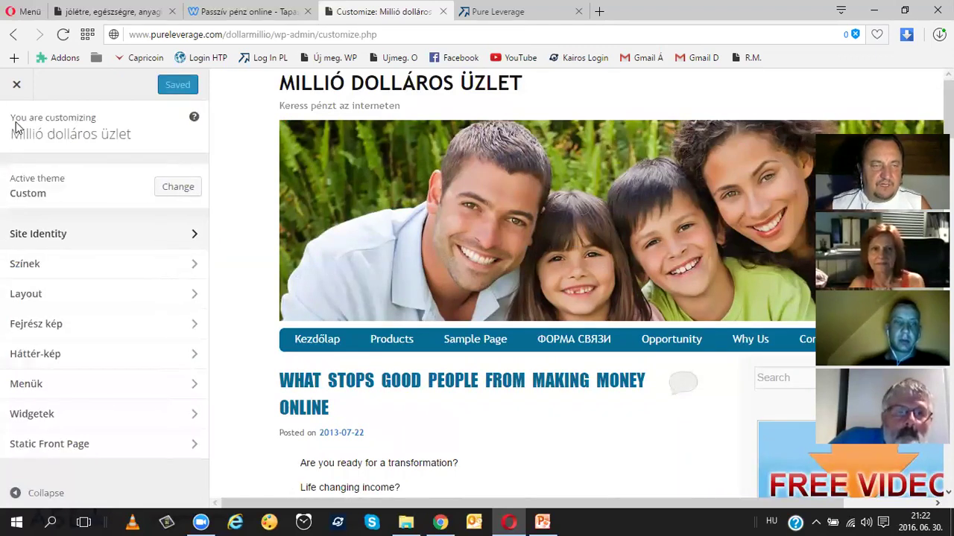
pyautogui.click(191, 270)
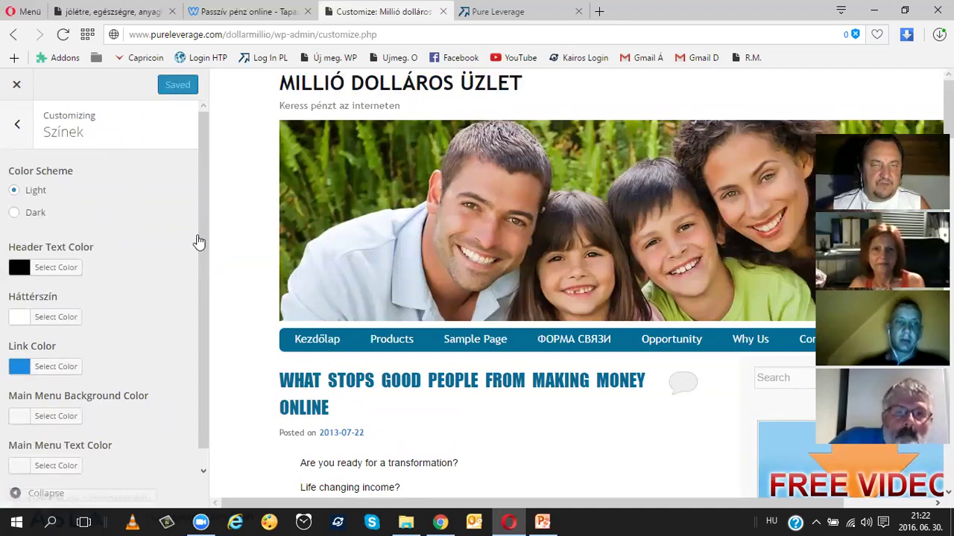
pyautogui.click(49, 270)
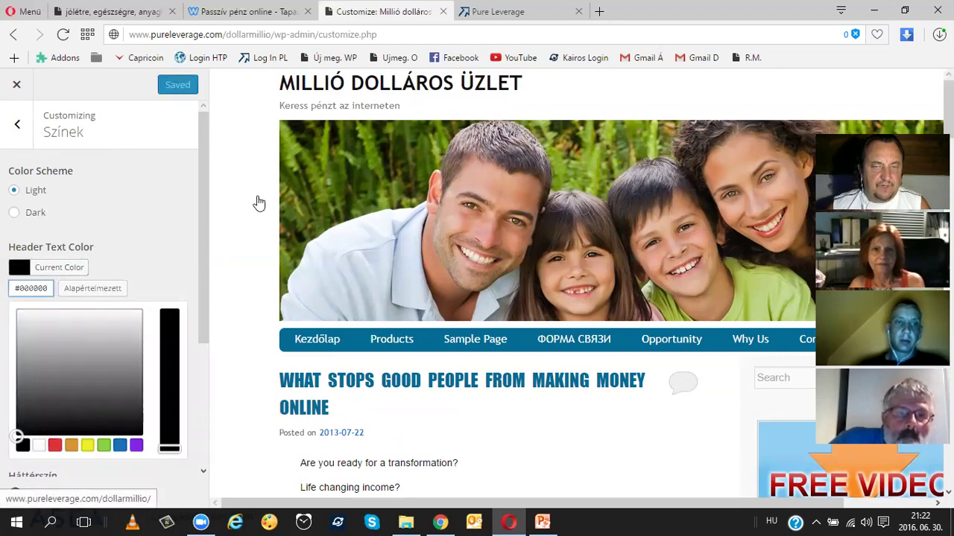
pyautogui.click(120, 445)
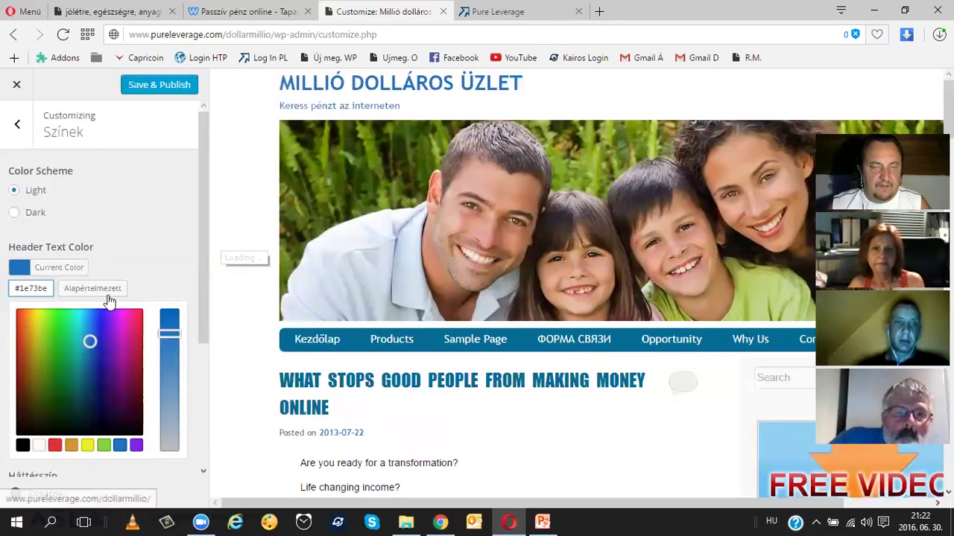
pyautogui.scroll(-3, 156, 257)
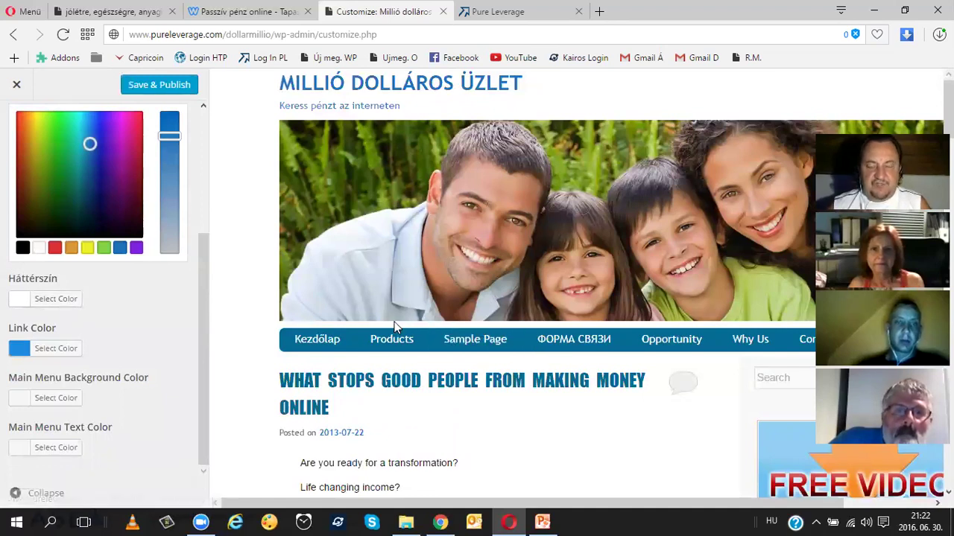
# Try red, #dd3333, as the Main Menu Text Color and set it to white, #ffffff.
pyautogui.scroll(-2, 366, 322)
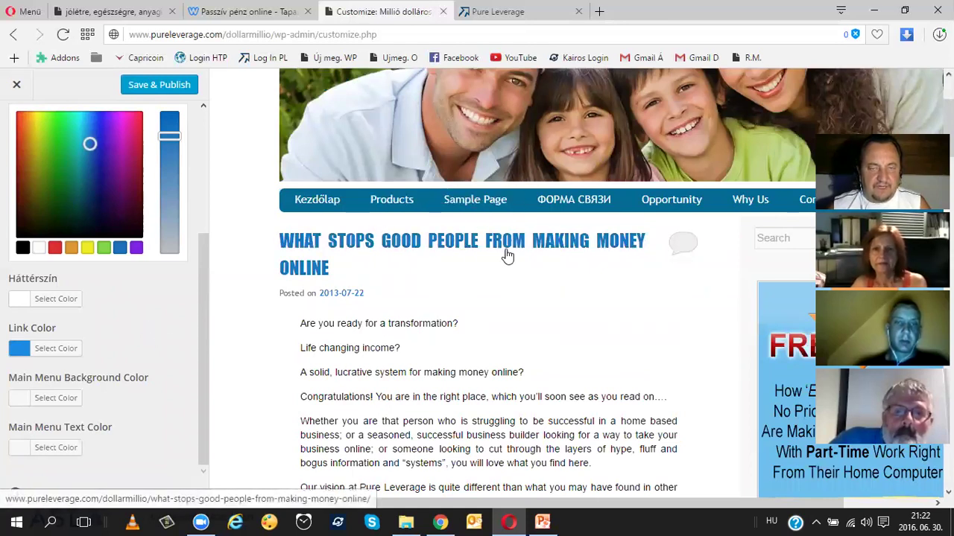
pyautogui.scroll(2, 371, 311)
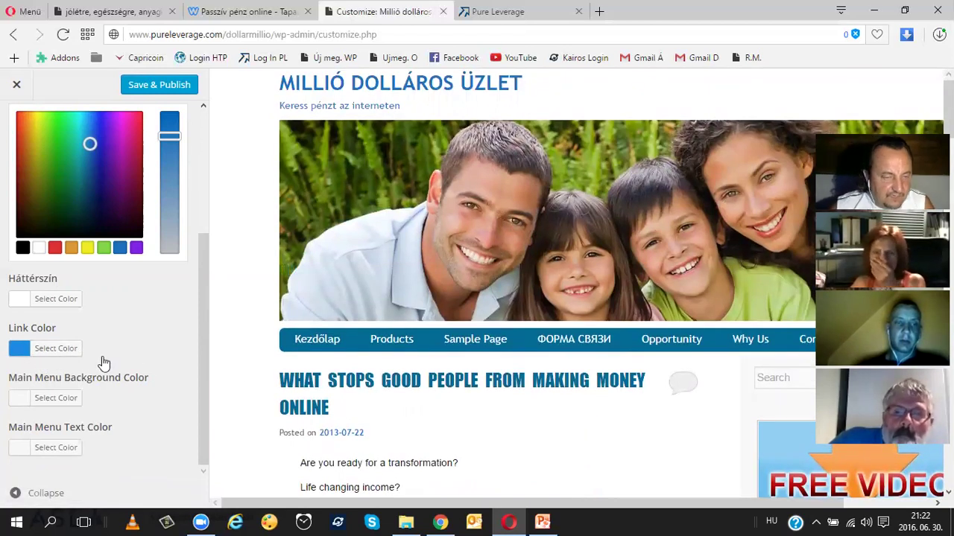
pyautogui.click(56, 447)
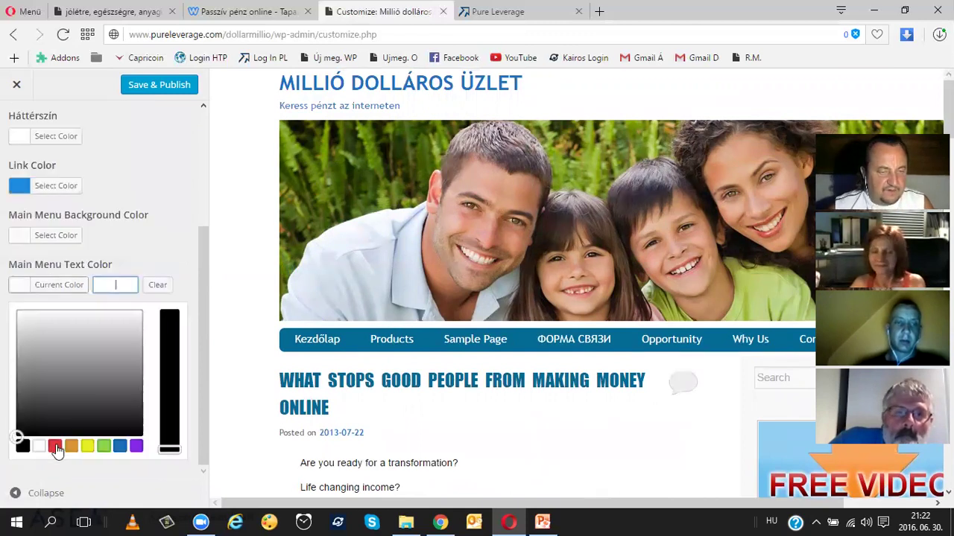
pyautogui.click(55, 447)
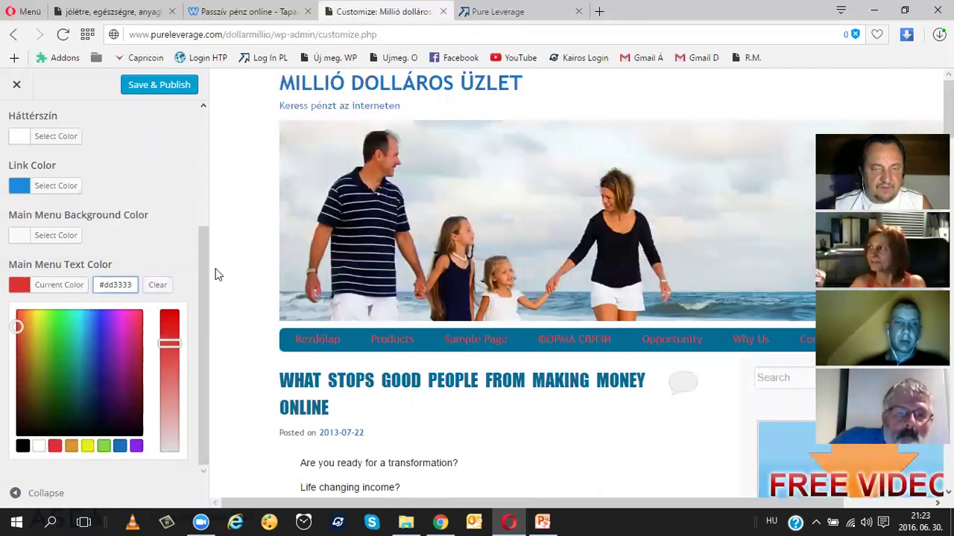
pyautogui.click(39, 448)
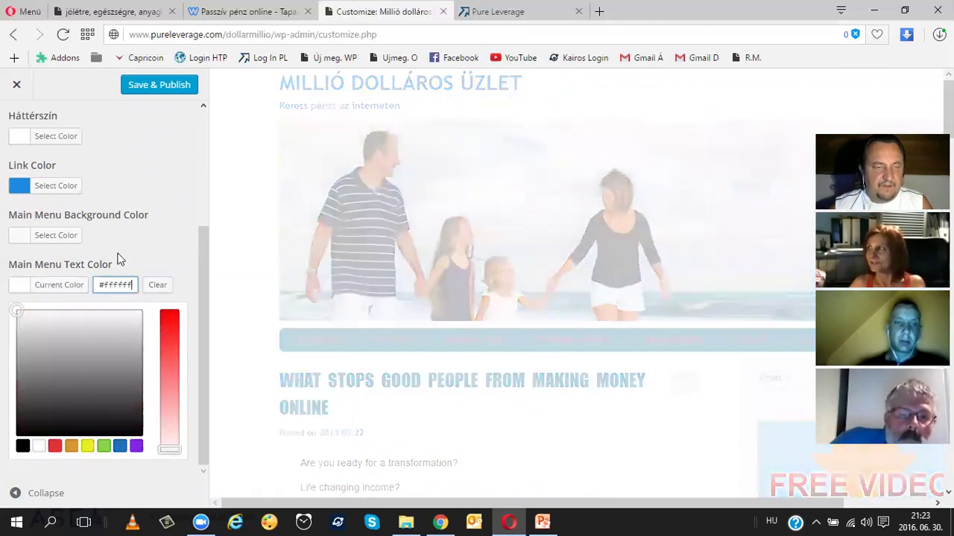
# Try red, #dd3333, as the Main Menu Background Color and set it to blue, #1e73be.
pyautogui.click(57, 235)
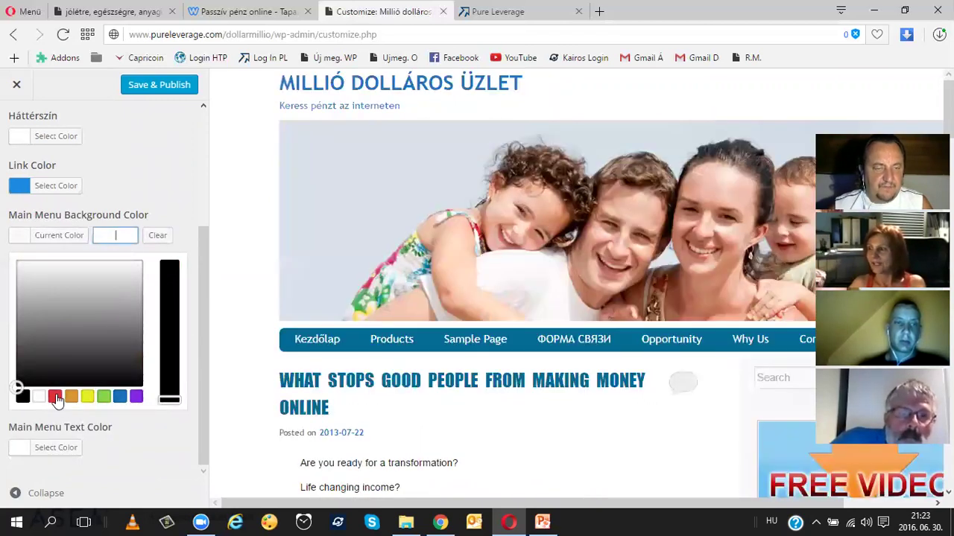
pyautogui.click(56, 397)
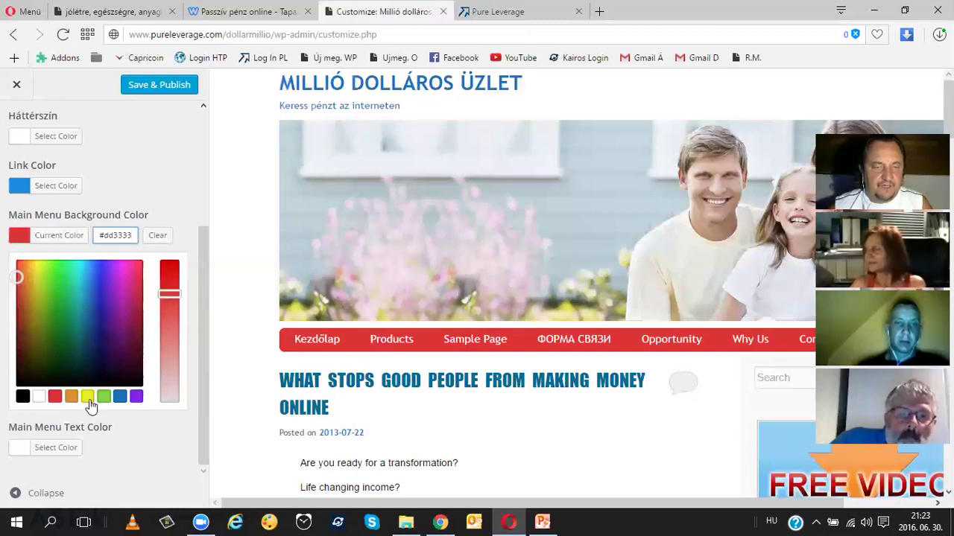
pyautogui.click(120, 397)
pyautogui.scroll(2, 119, 382)
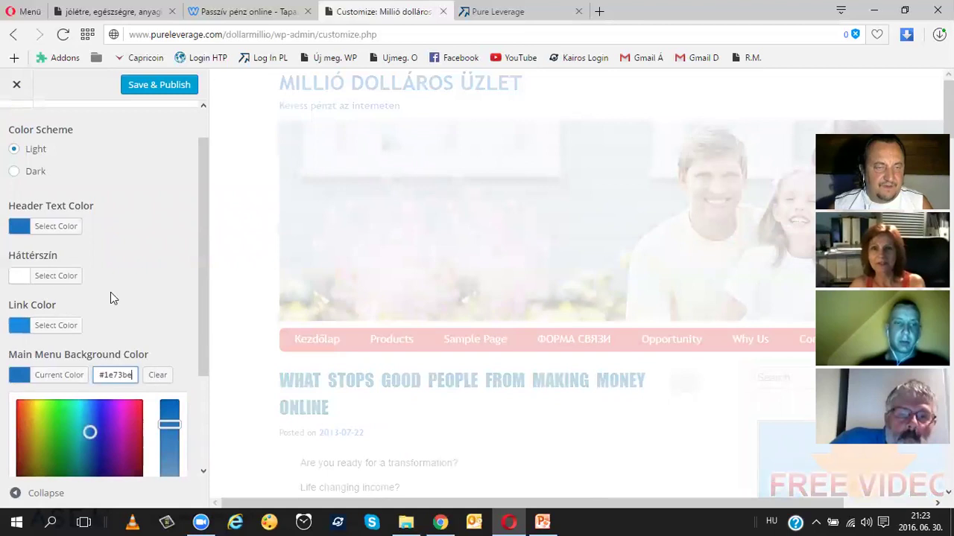
pyautogui.scroll(-2, 112, 298)
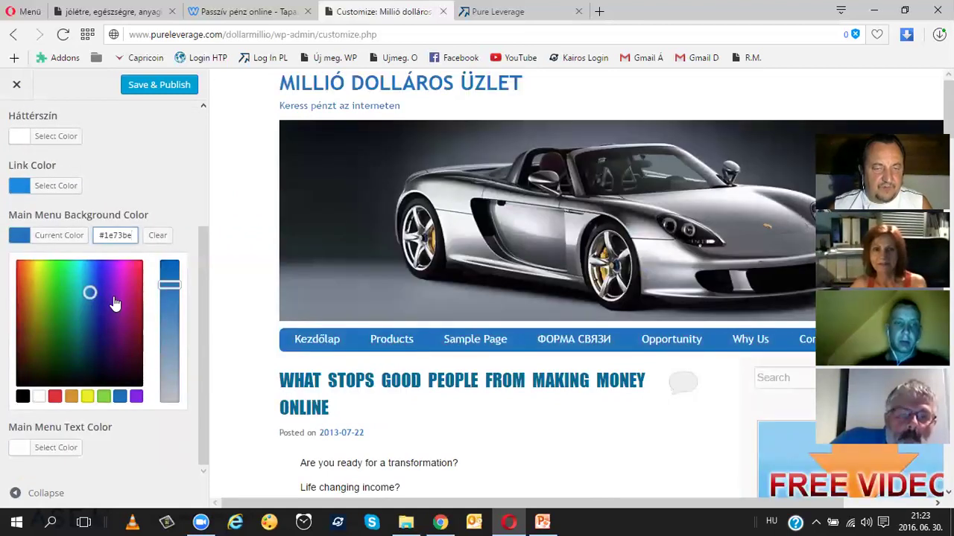
pyautogui.scroll(3, 114, 304)
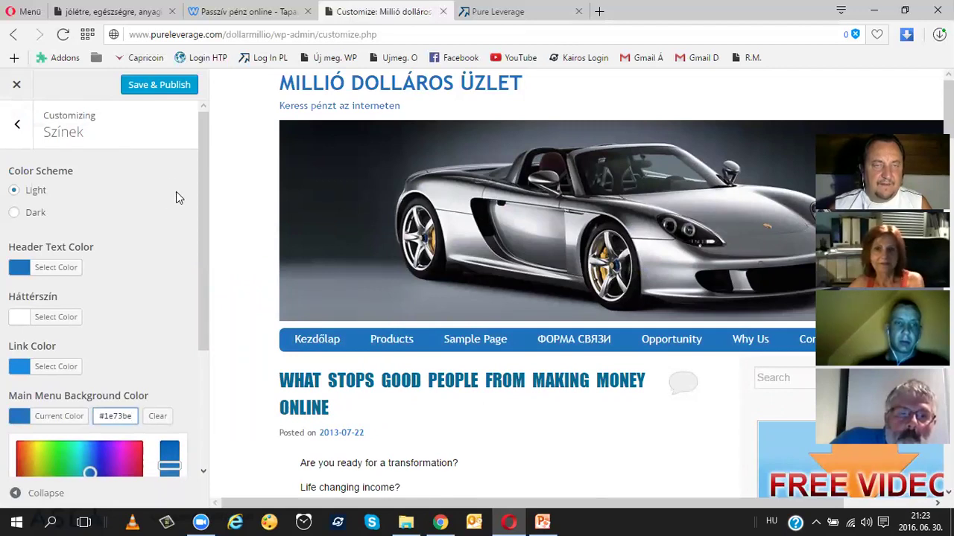
# Save and publish the color settings and check the result on the live blog.
pyautogui.click(162, 85)
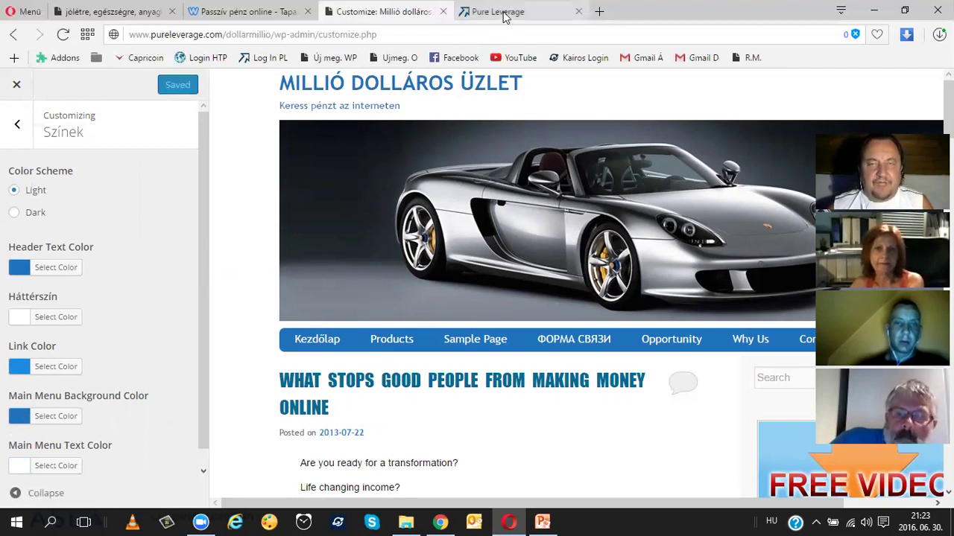
pyautogui.click(504, 15)
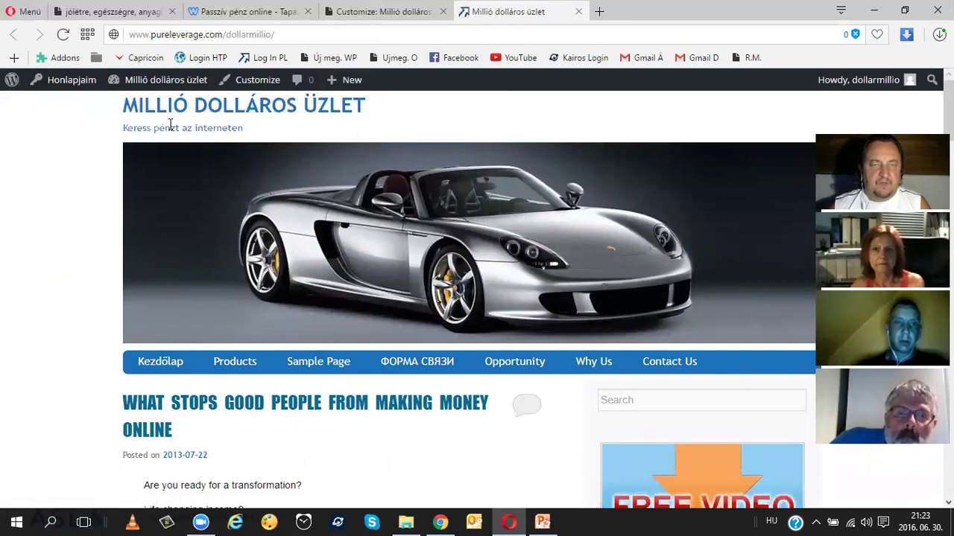
pyautogui.click(398, 13)
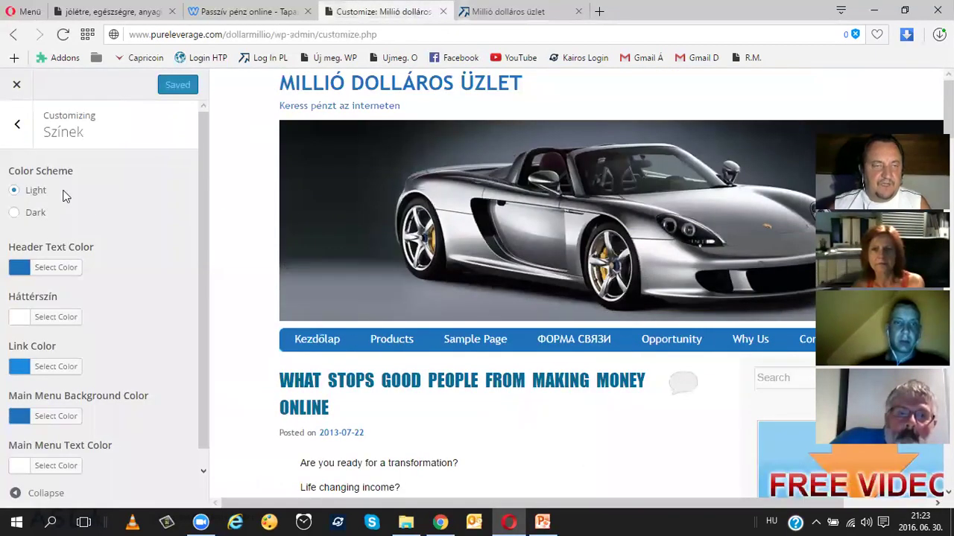
# Set the header image (Fejrész kép) to randomize the suggested headers and return to the customizer's main settings.
pyautogui.click(17, 128)
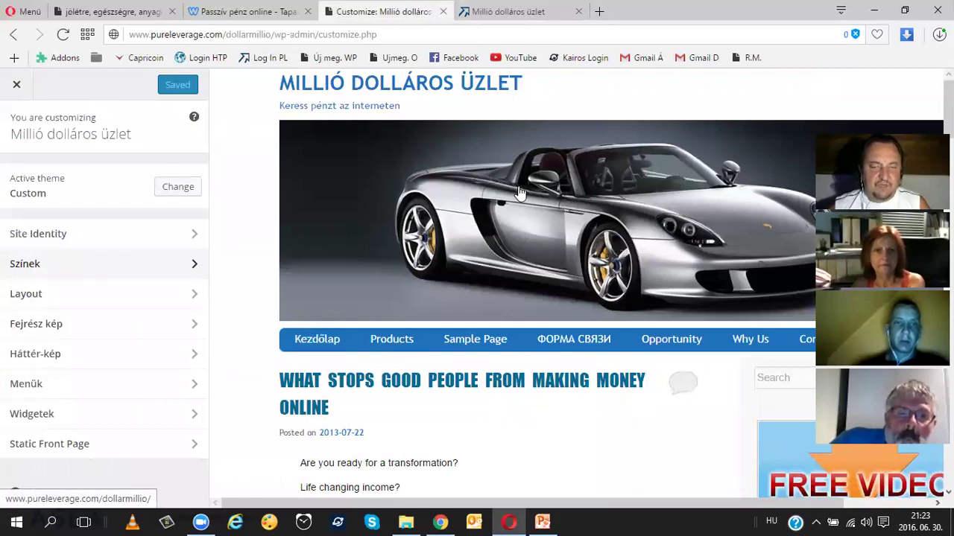
pyautogui.click(193, 327)
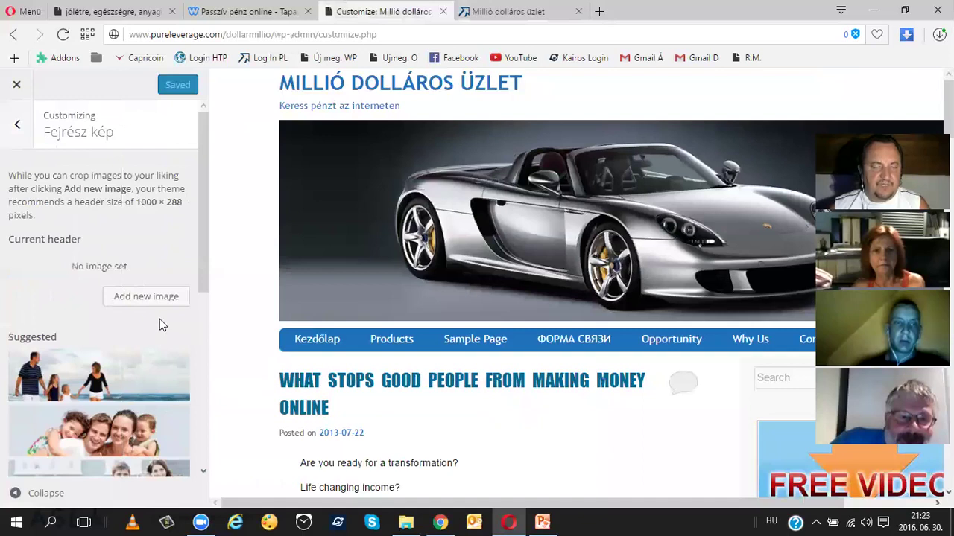
pyautogui.scroll(-5, 159, 325)
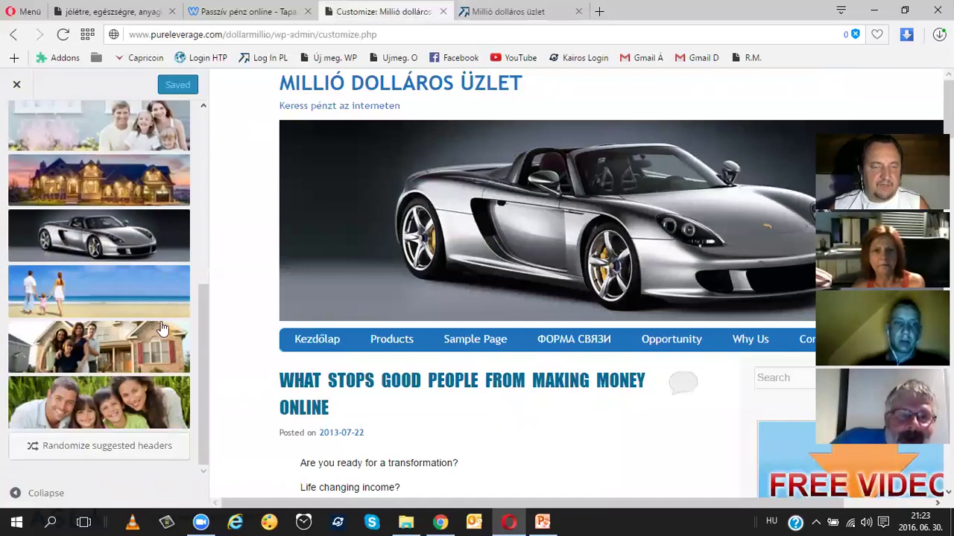
pyautogui.scroll(5, 162, 330)
pyautogui.scroll(-4, 163, 330)
pyautogui.scroll(-1, 163, 331)
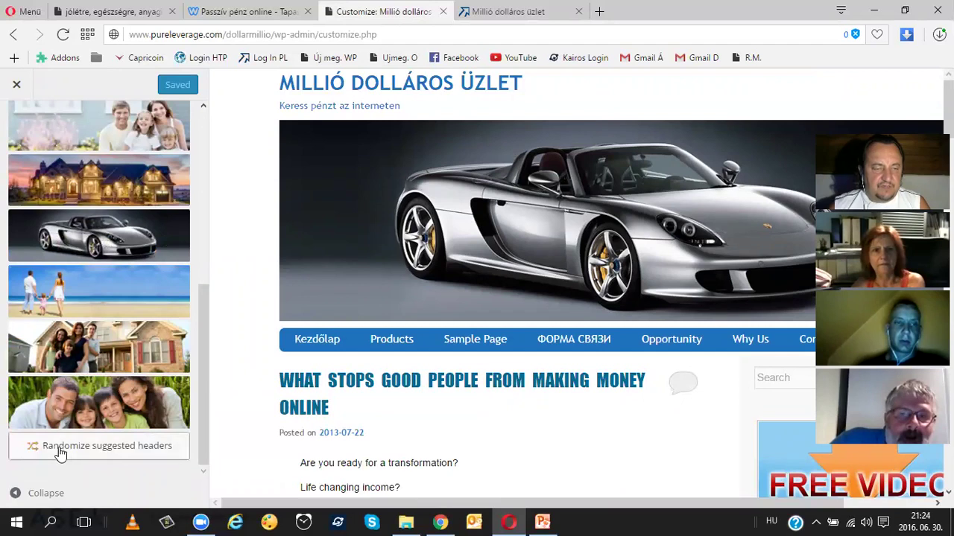
pyautogui.click(93, 452)
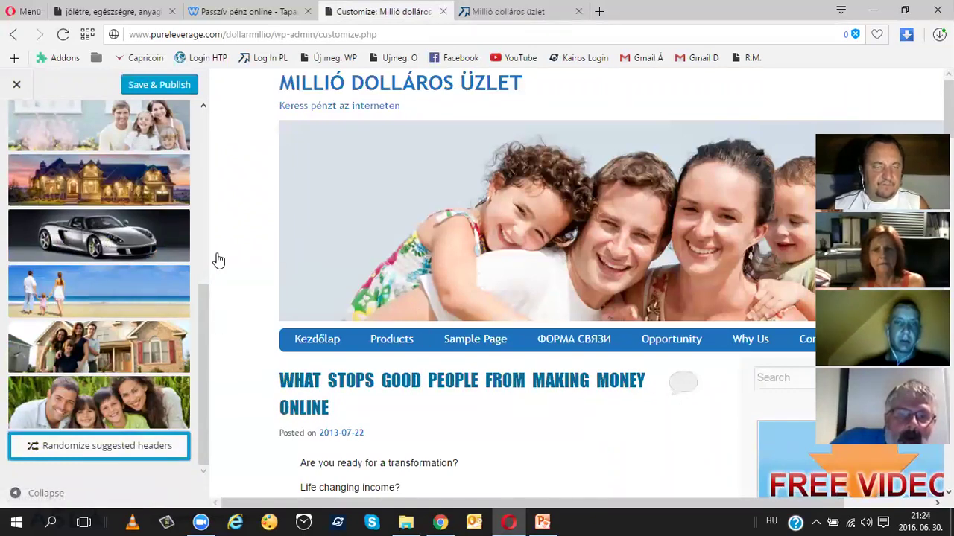
pyautogui.click(207, 155)
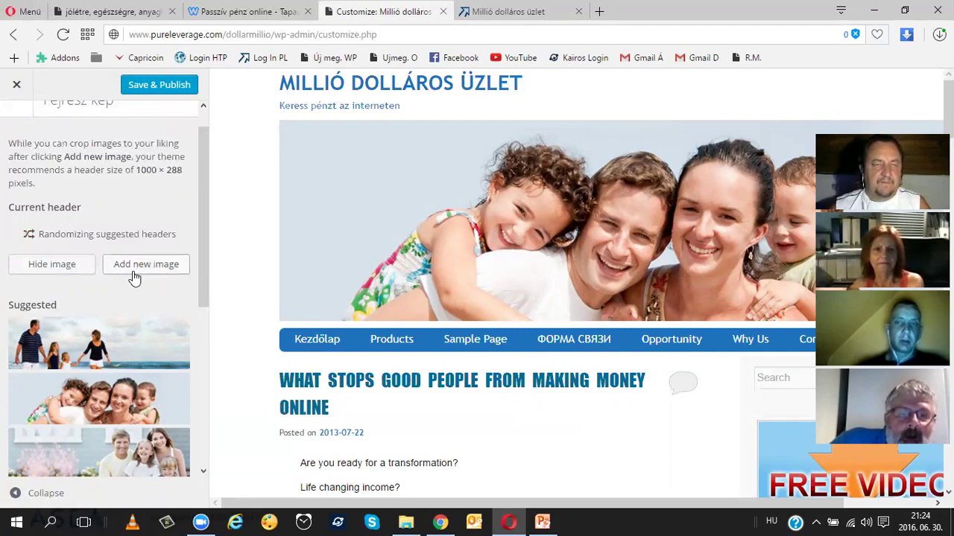
pyautogui.scroll(1, 135, 274)
pyautogui.scroll(-2, 133, 271)
pyautogui.scroll(2, 133, 272)
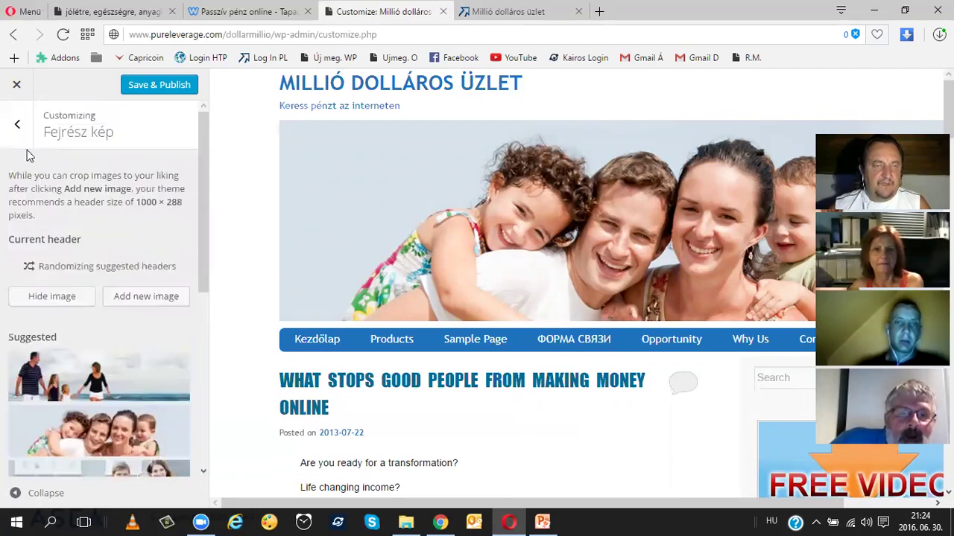
pyautogui.click(17, 122)
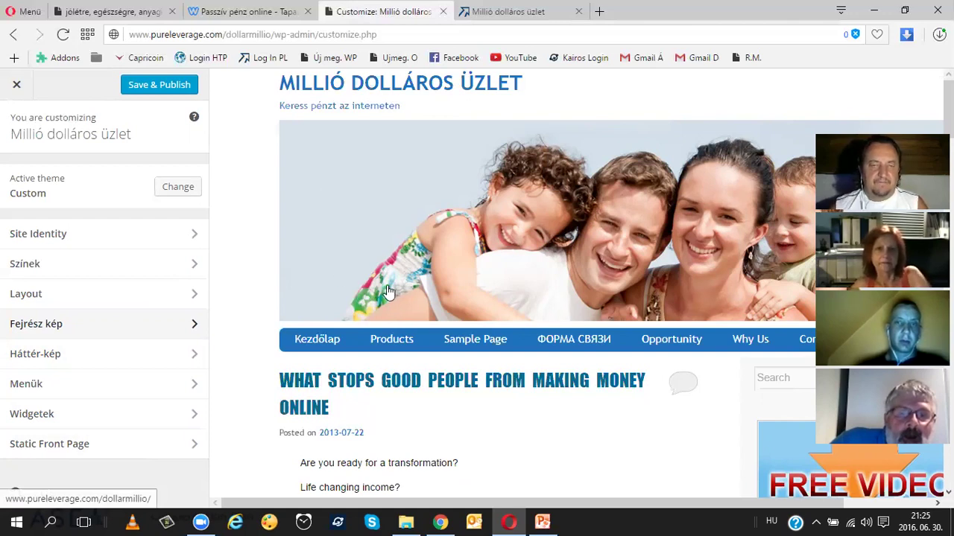
# Reload the live blog's home page to check its header image, and return to the customizer.
pyautogui.click(484, 9)
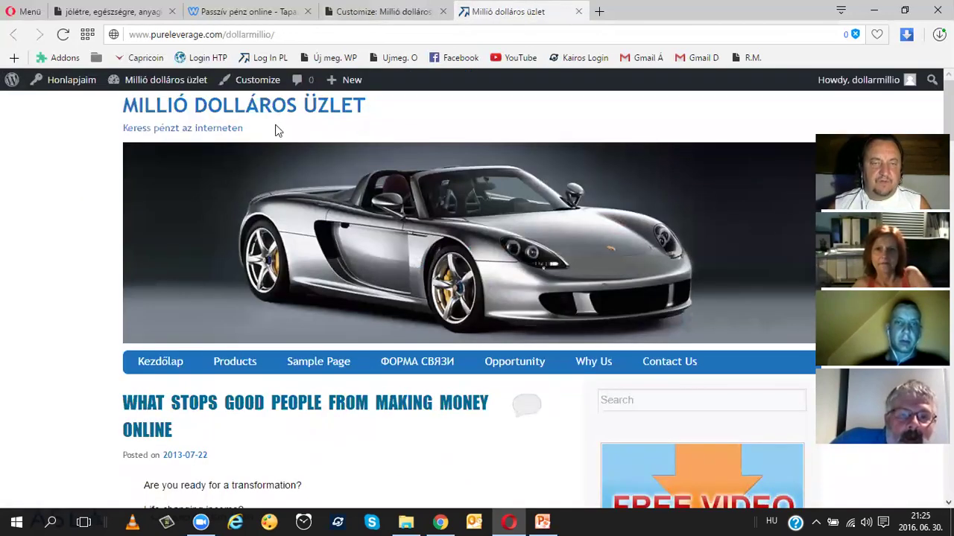
pyautogui.click(249, 108)
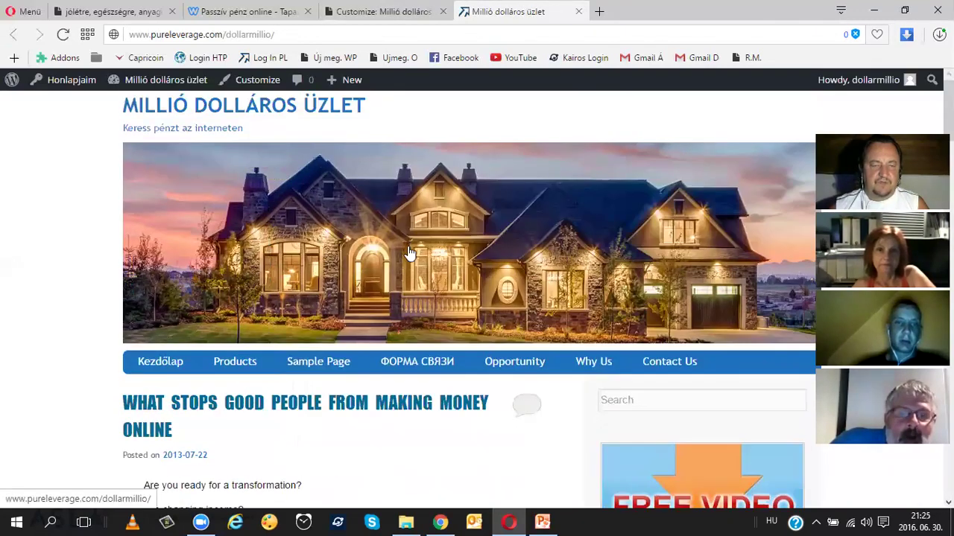
pyautogui.click(391, 11)
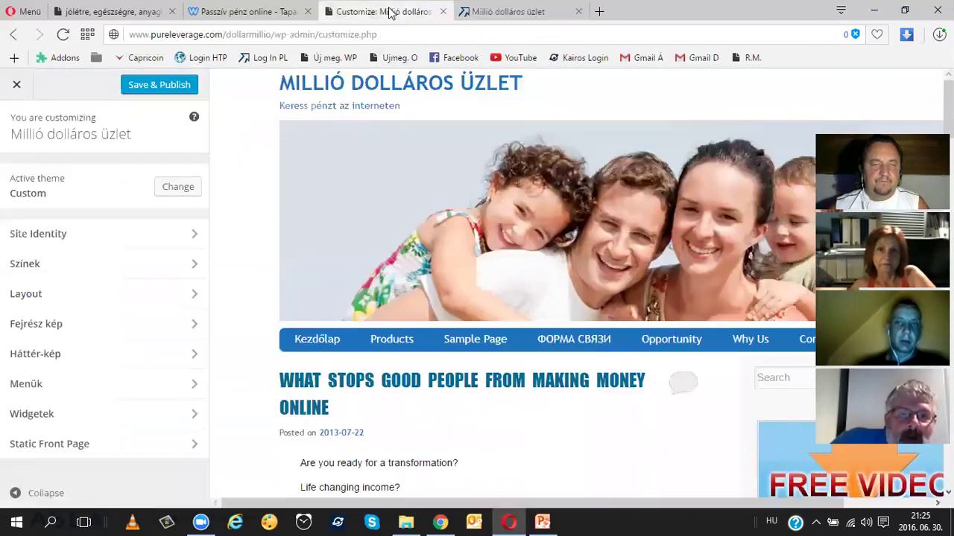
# Save and publish the header image change and close the customizer.
pyautogui.click(17, 87)
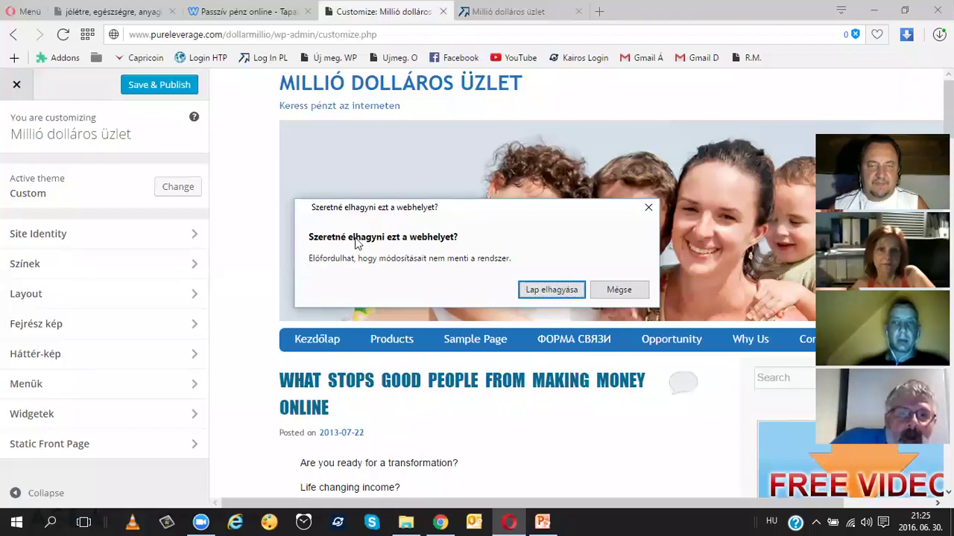
pyautogui.click(617, 295)
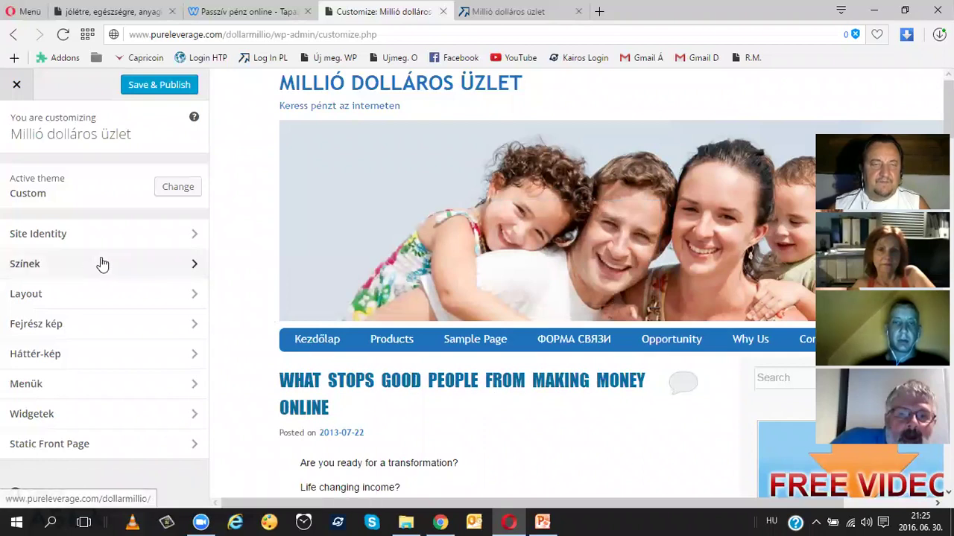
pyautogui.click(161, 85)
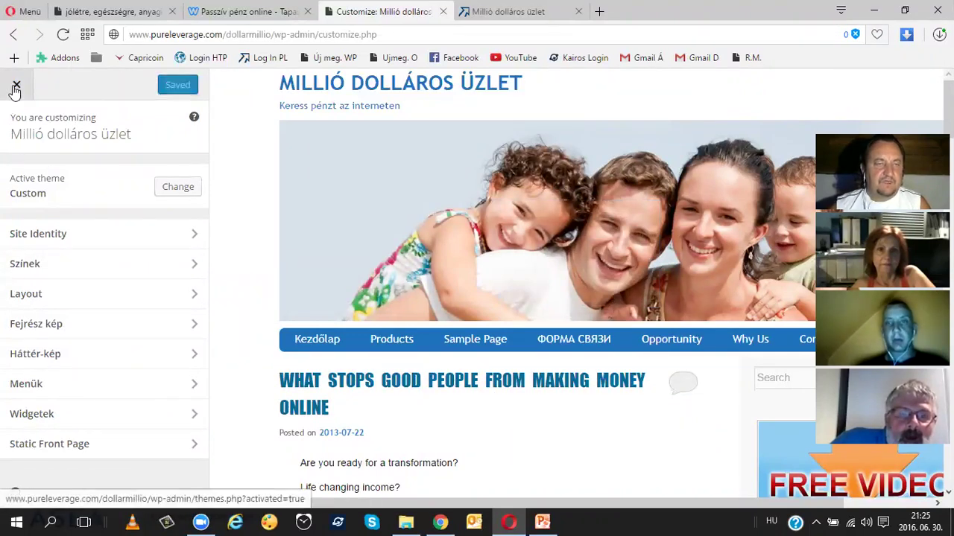
pyautogui.click(14, 88)
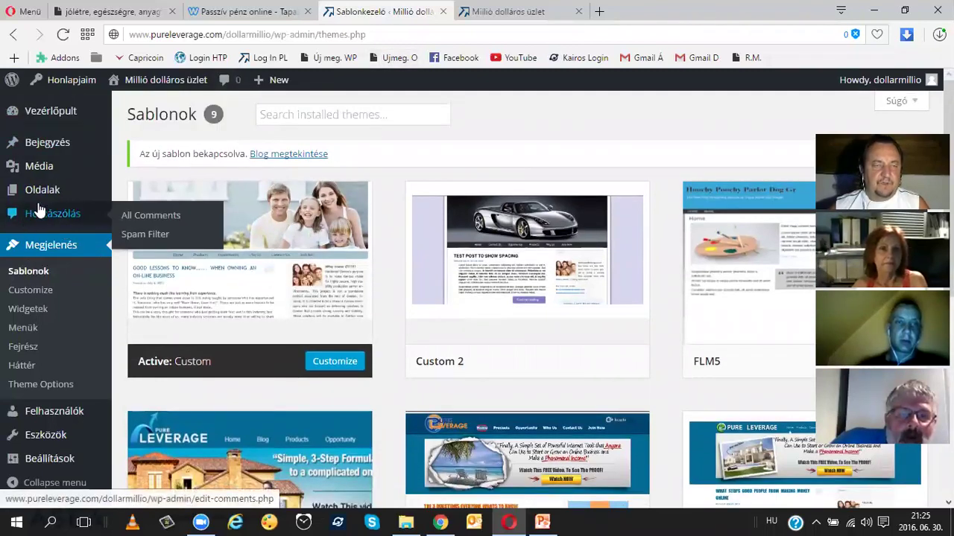
# Check the menu items on the live blog and open the list of all pages (Oldalak) in the site's admin area.
pyautogui.click(493, 12)
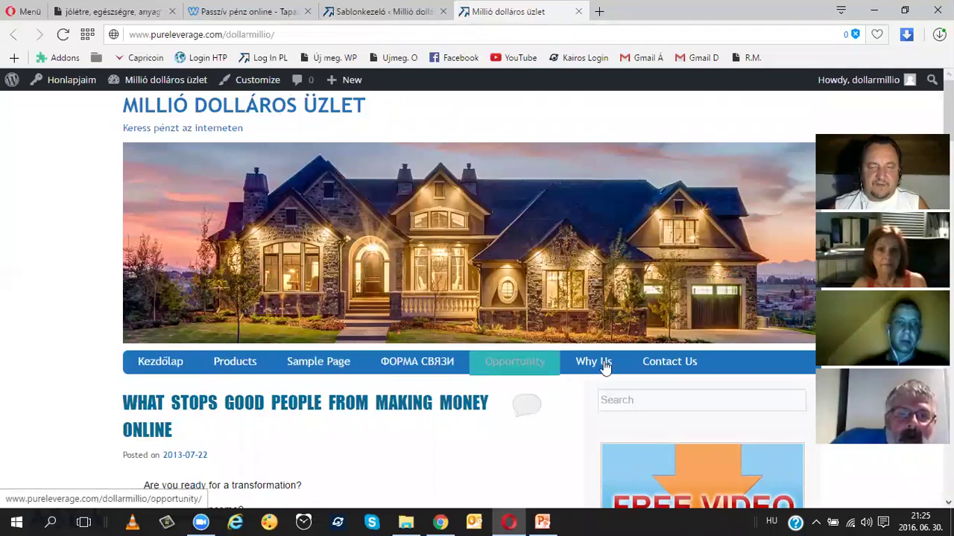
pyautogui.click(381, 11)
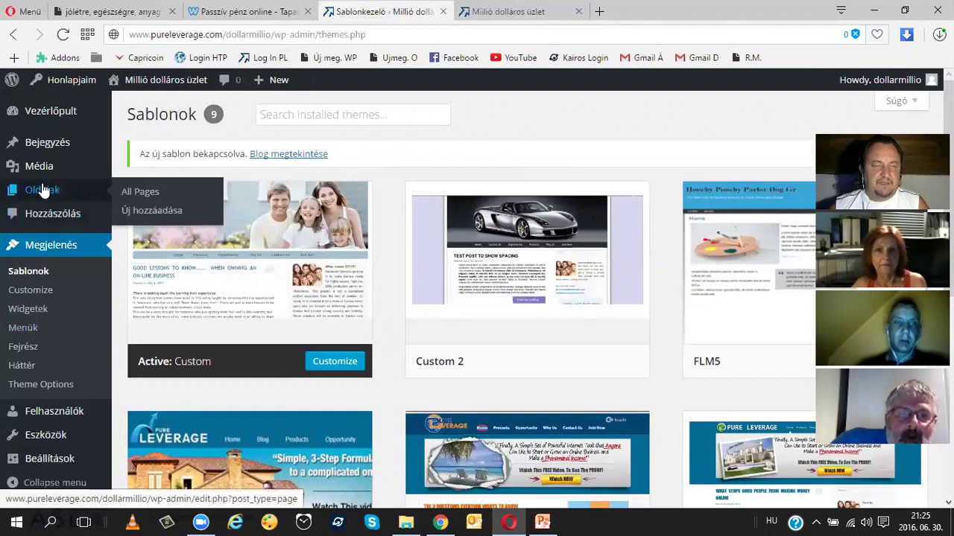
pyautogui.click(42, 191)
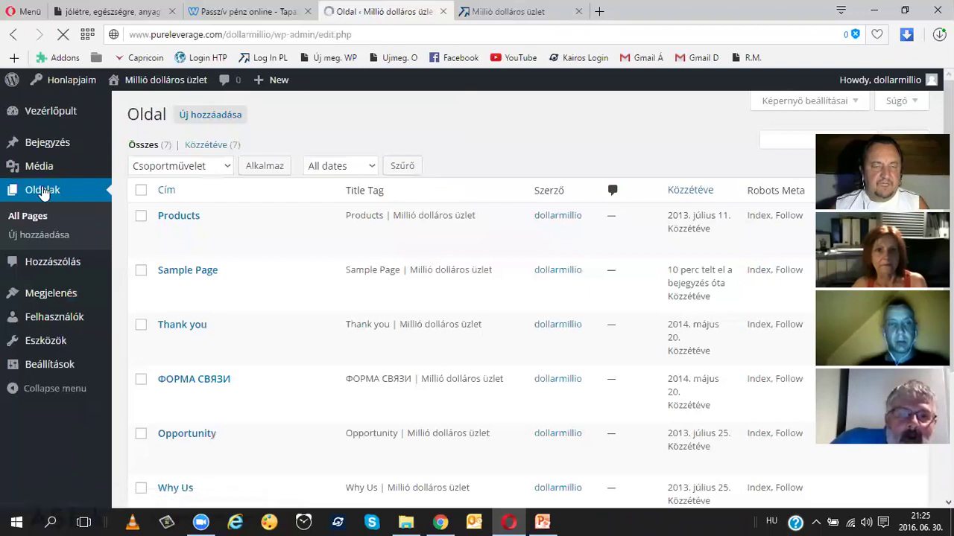
pyautogui.scroll(-3, 262, 215)
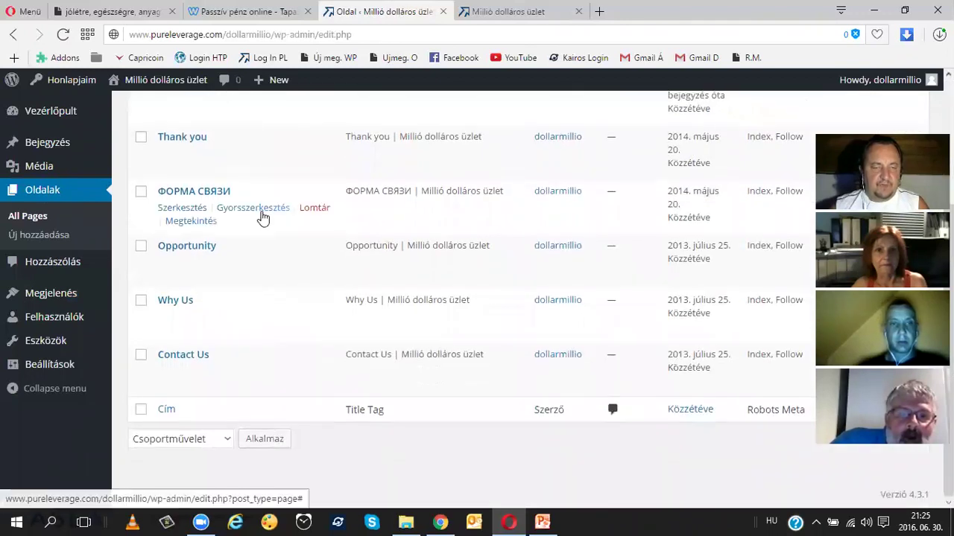
pyautogui.scroll(3, 262, 215)
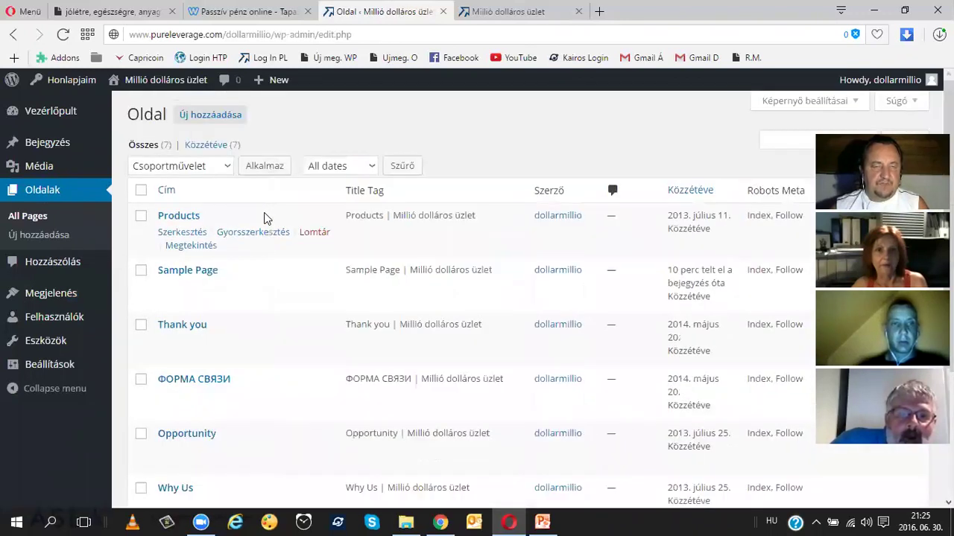
# Move all the listed pages, including Products, Sample Page and Thank you, to the trash (Lomtárba helyezés) with a bulk action.
pyautogui.click(141, 191)
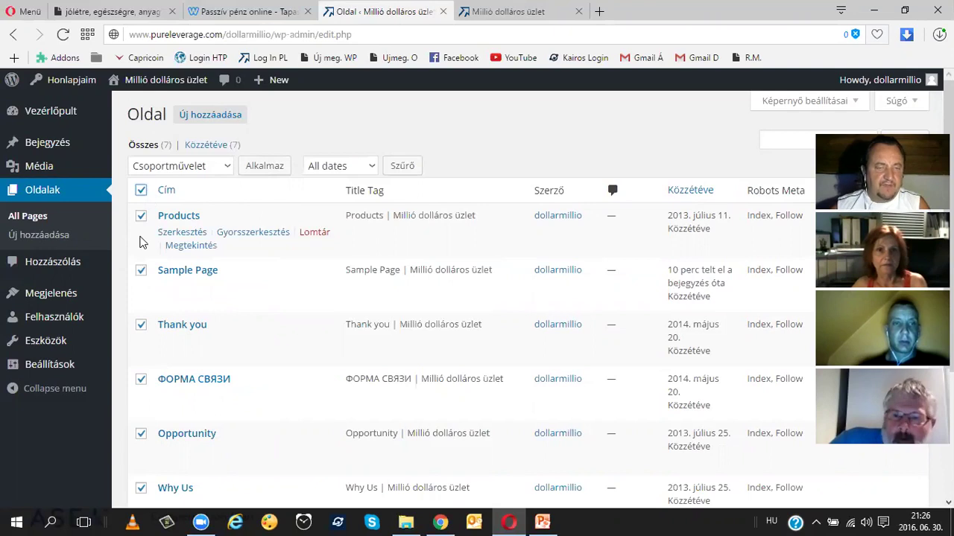
pyautogui.scroll(-3, 142, 243)
pyautogui.scroll(3, 142, 243)
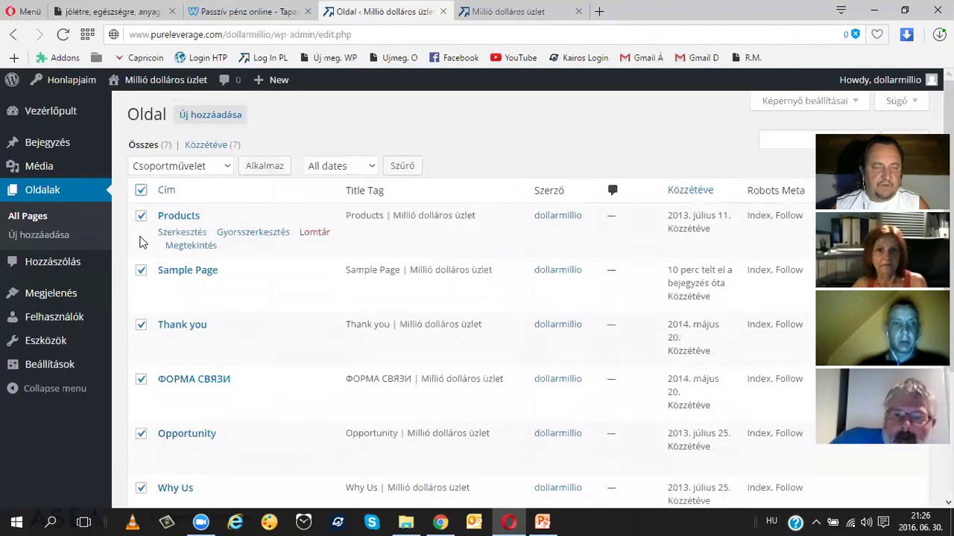
pyautogui.click(227, 167)
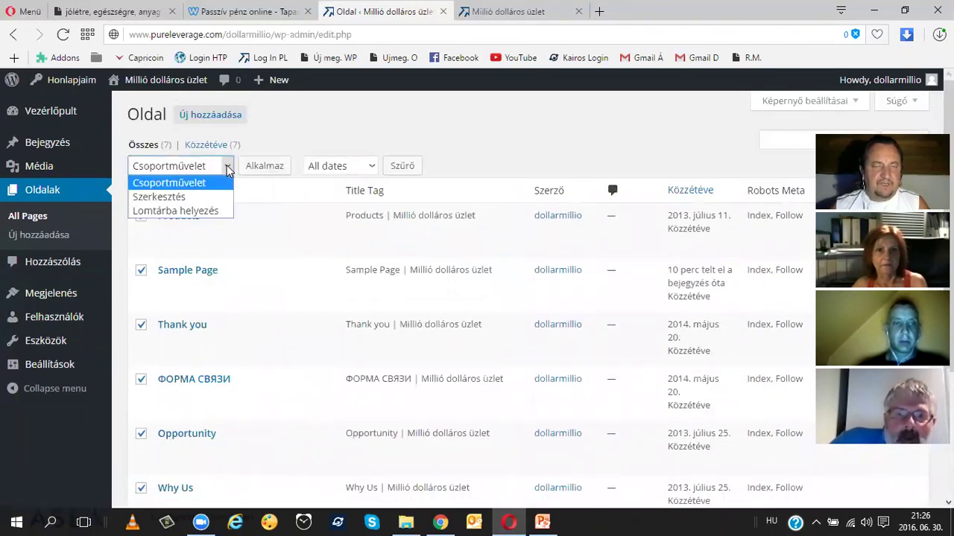
pyautogui.click(197, 214)
pyautogui.click(264, 167)
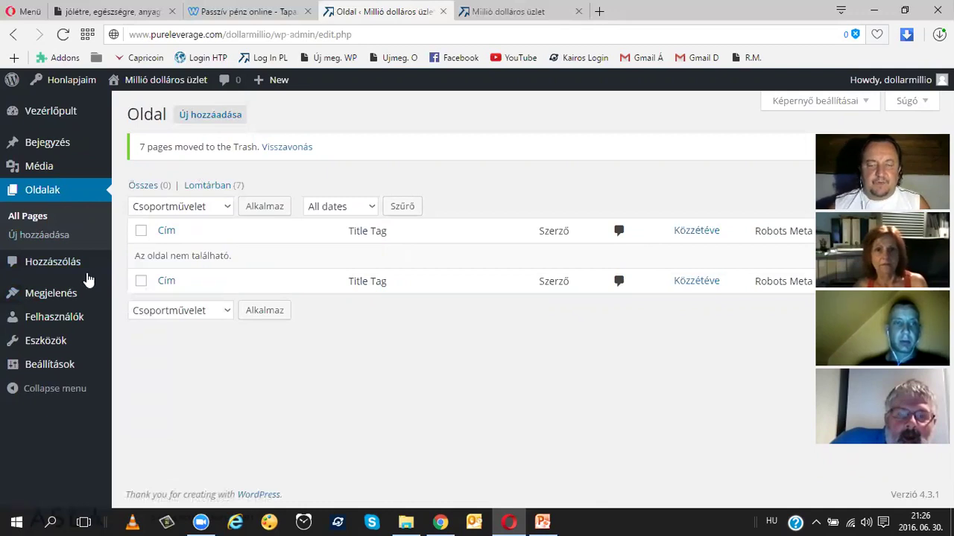
pyautogui.moveTo(87, 279)
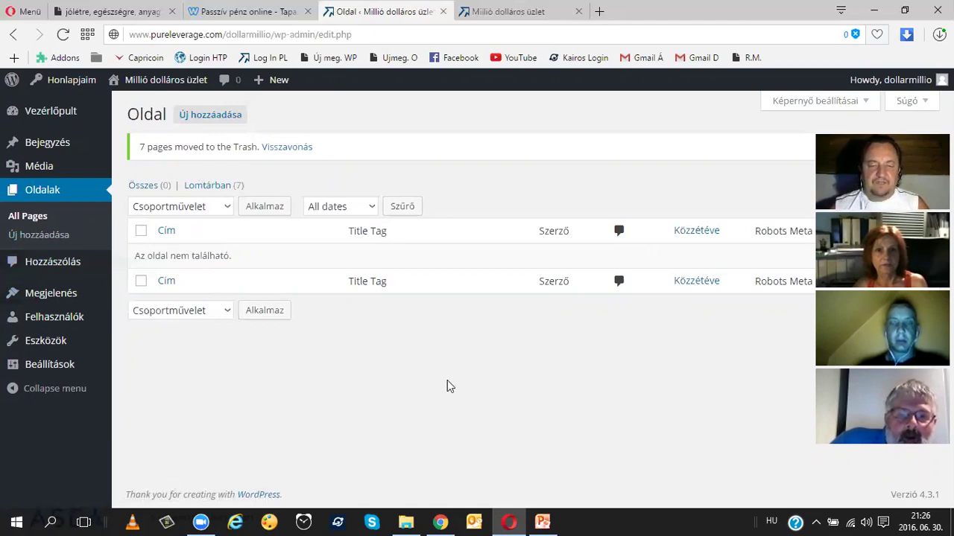
# Switch to Chrome and log in to the other Pure Leverage member account with the saved login details.
pyautogui.click(441, 522)
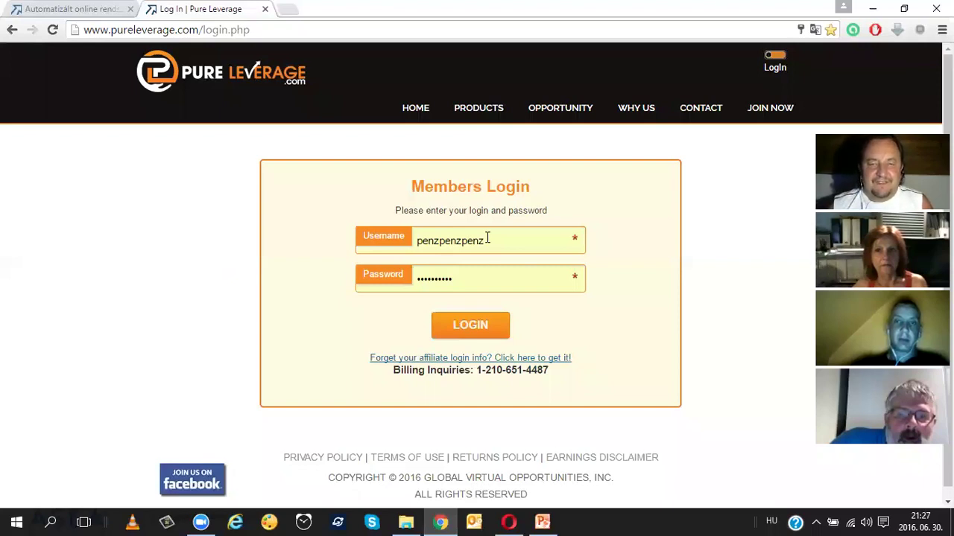
pyautogui.click(481, 325)
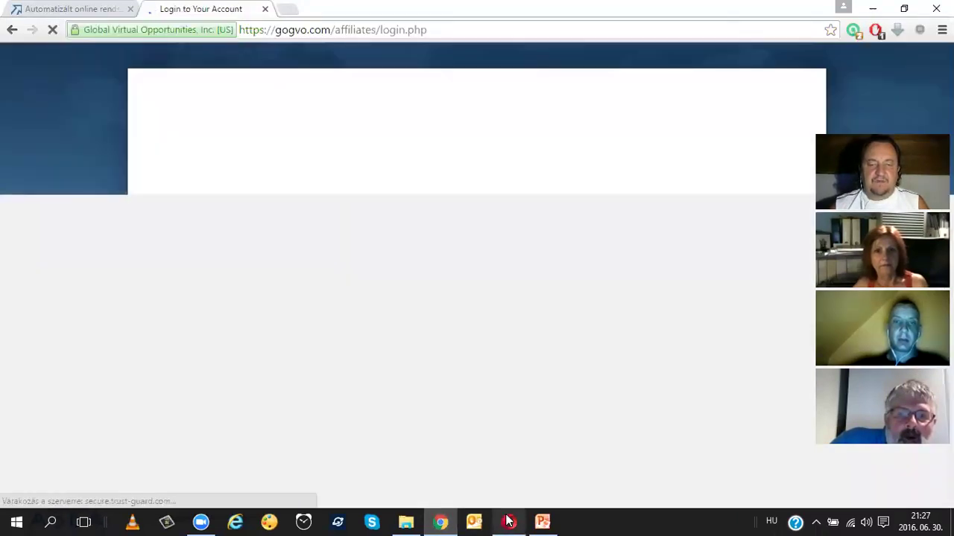
pyautogui.click(509, 521)
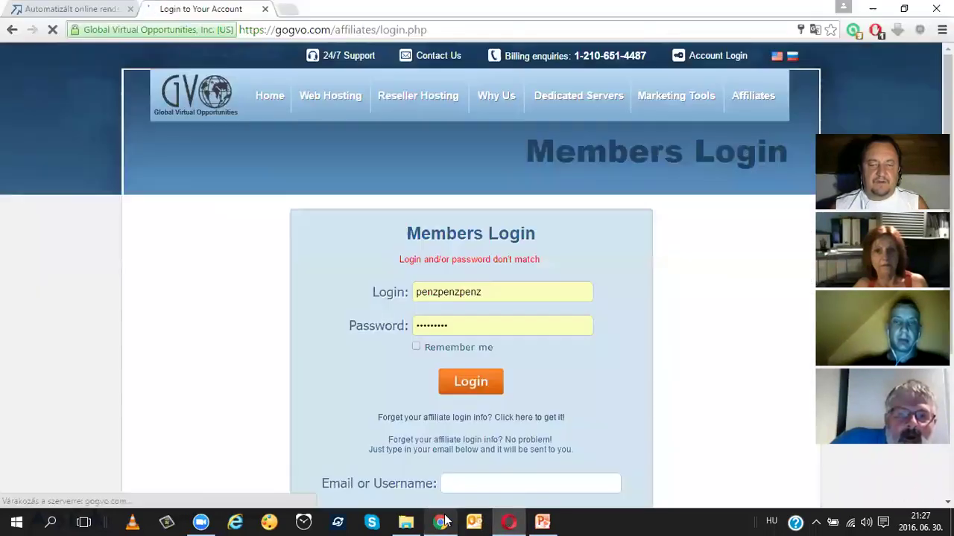
pyautogui.click(442, 522)
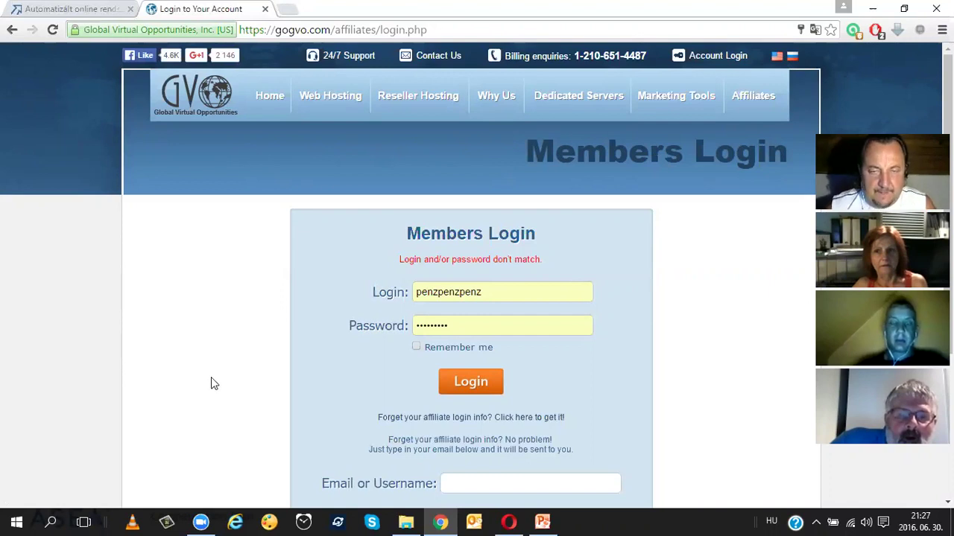
pyautogui.click(480, 384)
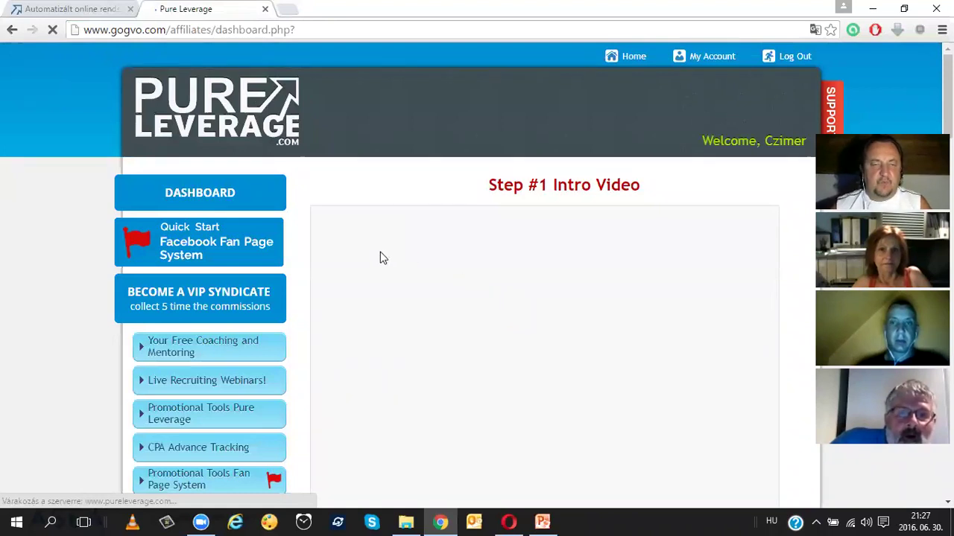
# Open Post To Your Blog from the Level 1 Marketing suite and go back to the member dashboard.
pyautogui.scroll(-5, 380, 258)
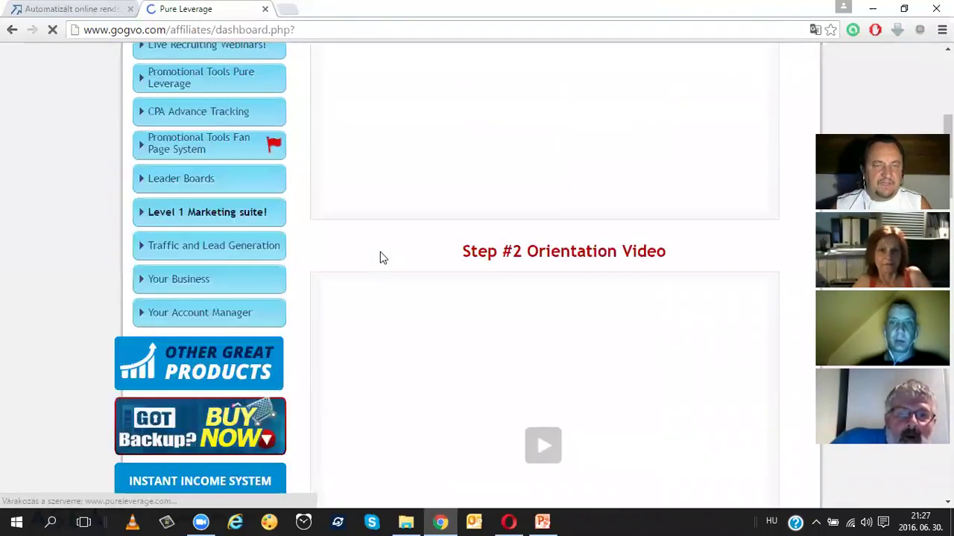
pyautogui.scroll(4, 380, 258)
pyautogui.scroll(-4, 380, 257)
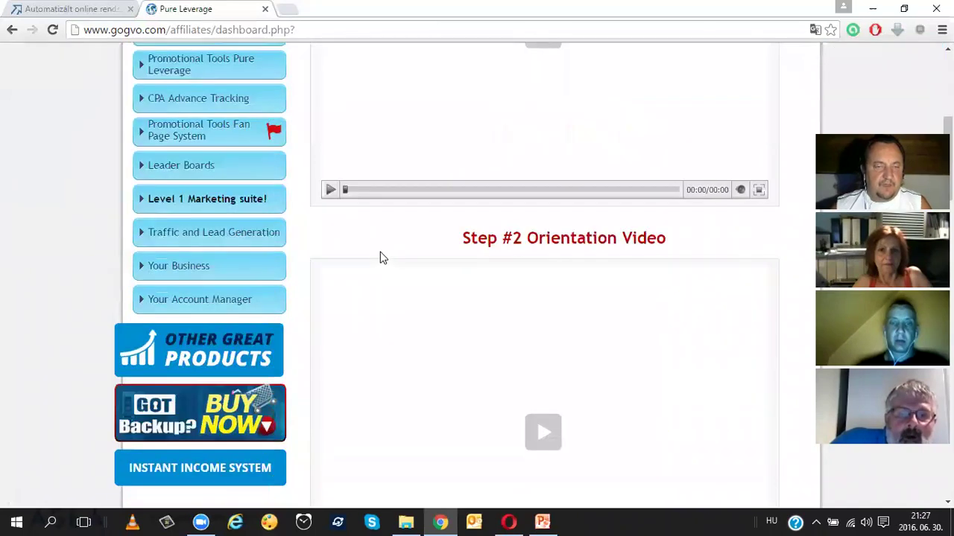
pyautogui.click(143, 202)
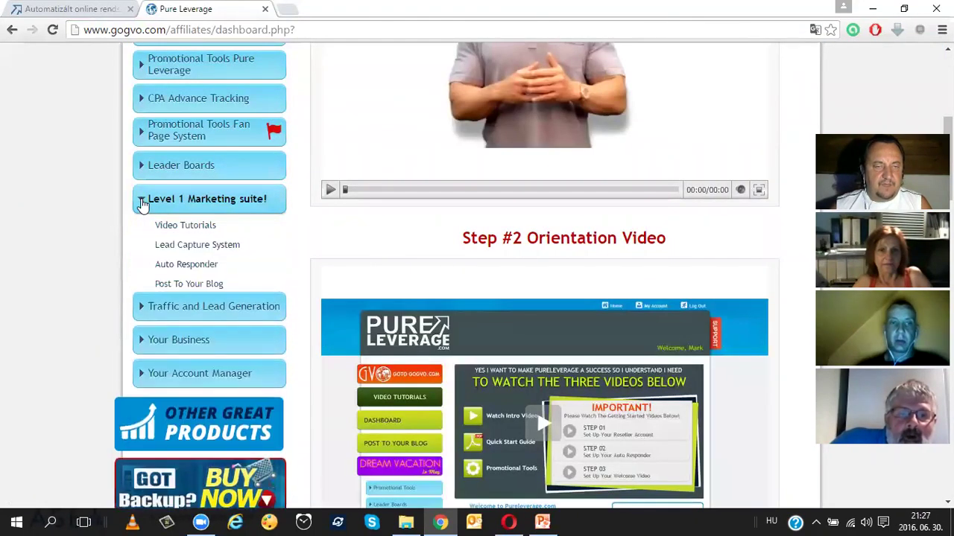
pyautogui.click(170, 287)
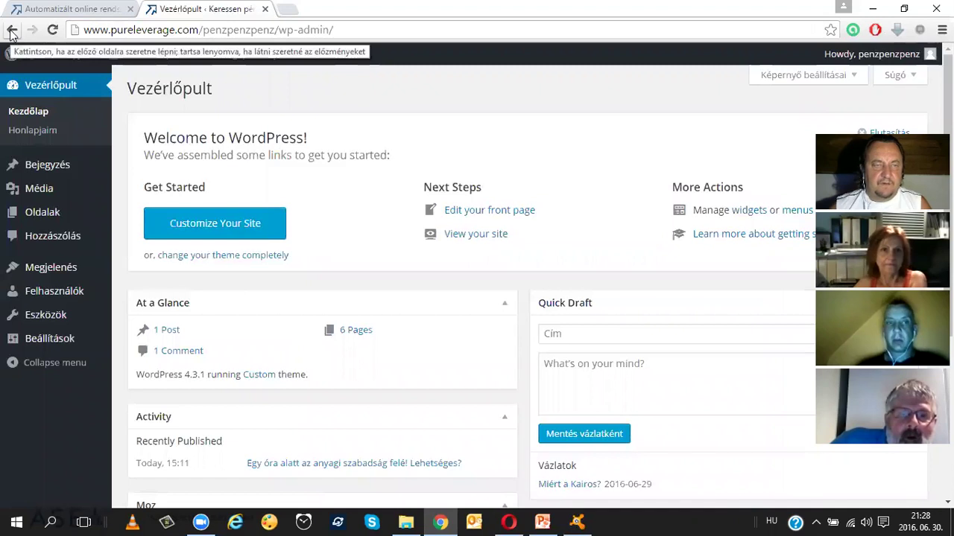
pyautogui.click(11, 31)
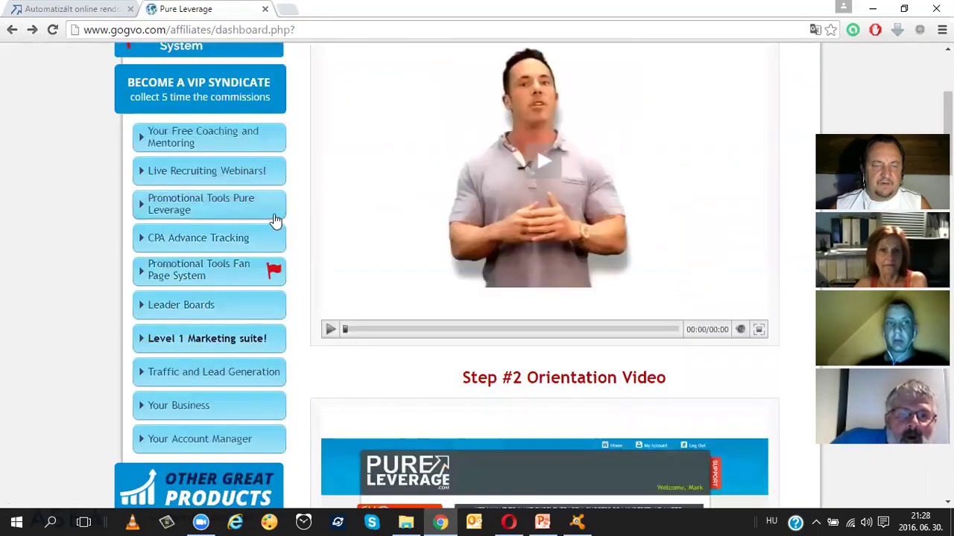
# Expand the Level 1 Marketing suite and open Post To Your Blog in a new tab, keeping the member dashboard open.
pyautogui.rightClick(191, 341)
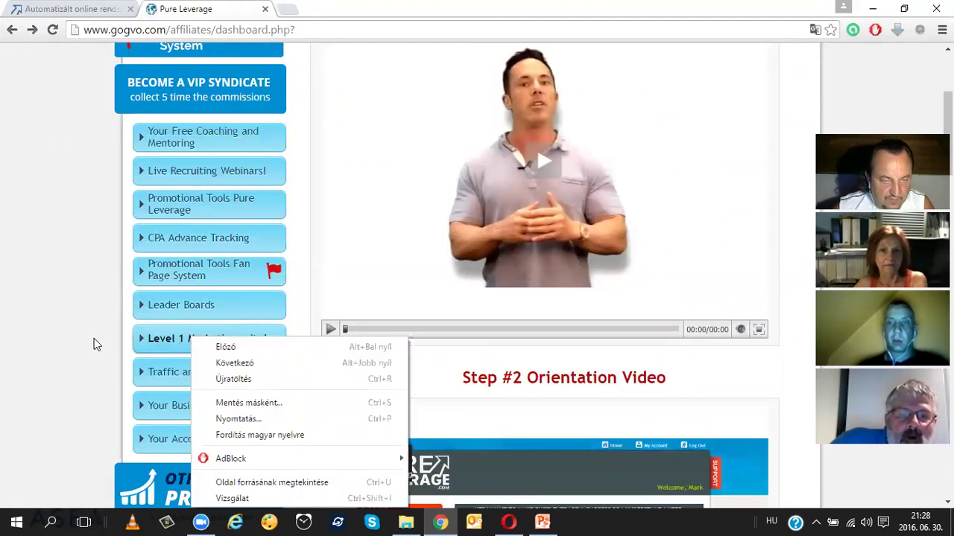
pyautogui.click(56, 322)
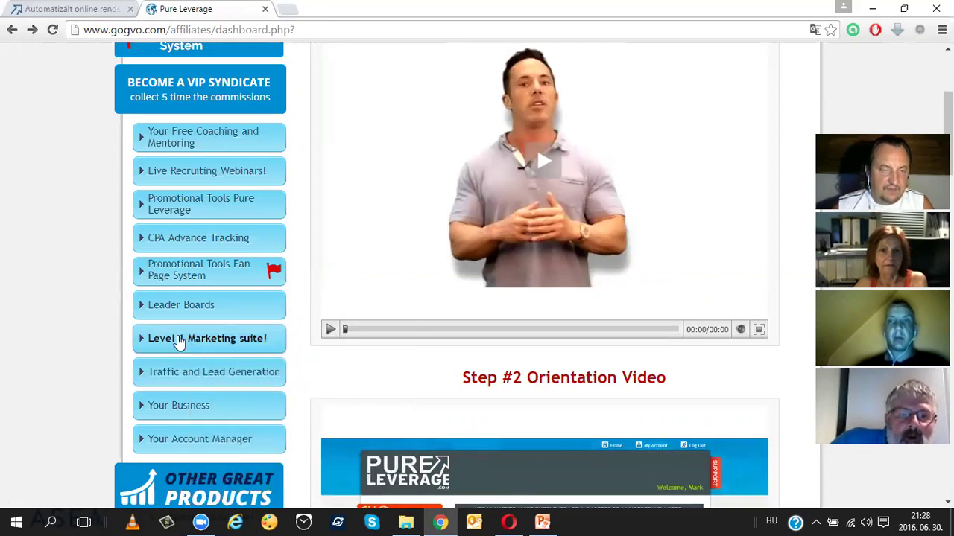
pyautogui.click(142, 342)
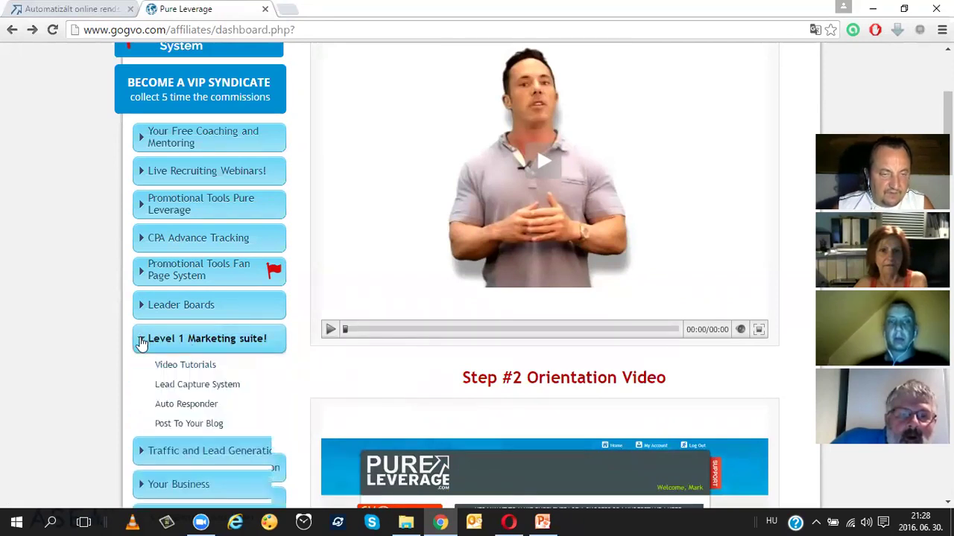
pyautogui.rightClick(189, 424)
pyautogui.click(259, 295)
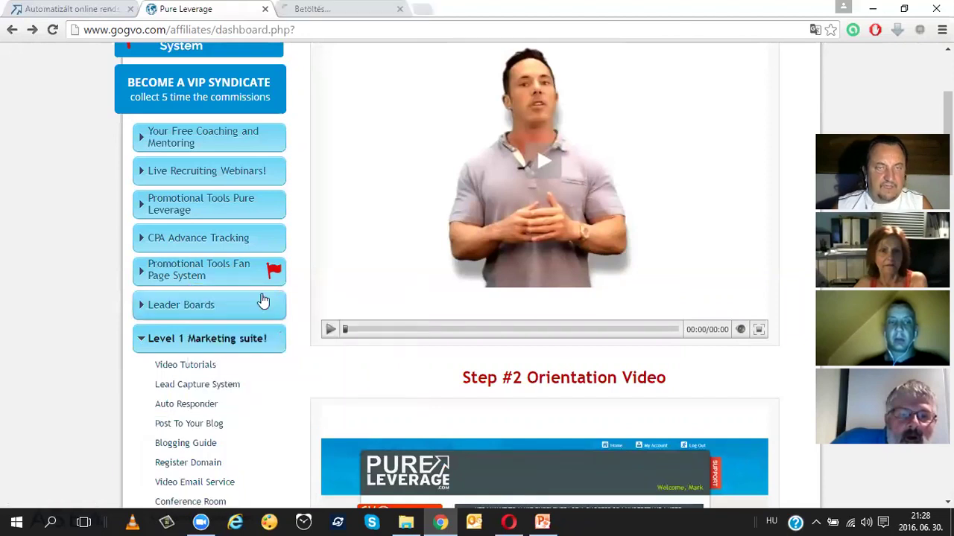
pyautogui.click(352, 12)
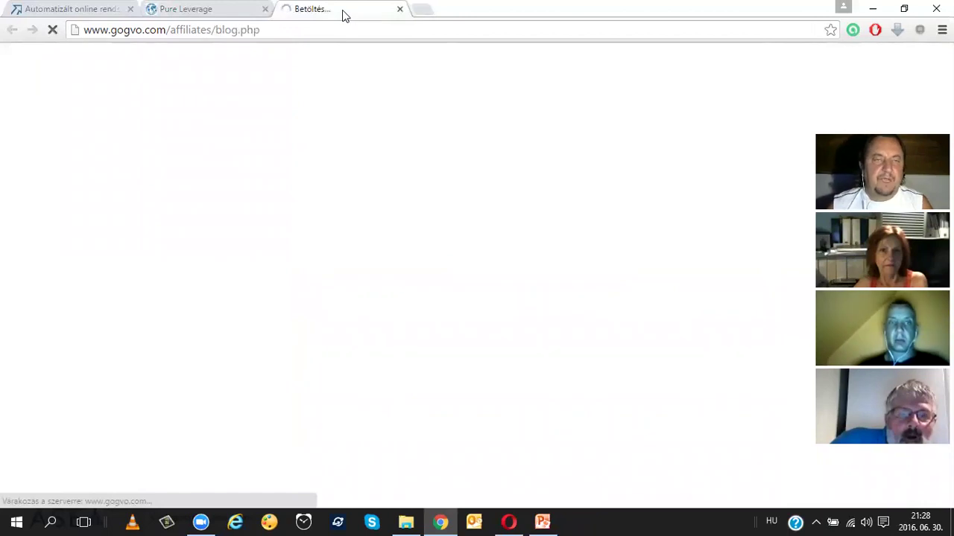
pyautogui.click(206, 9)
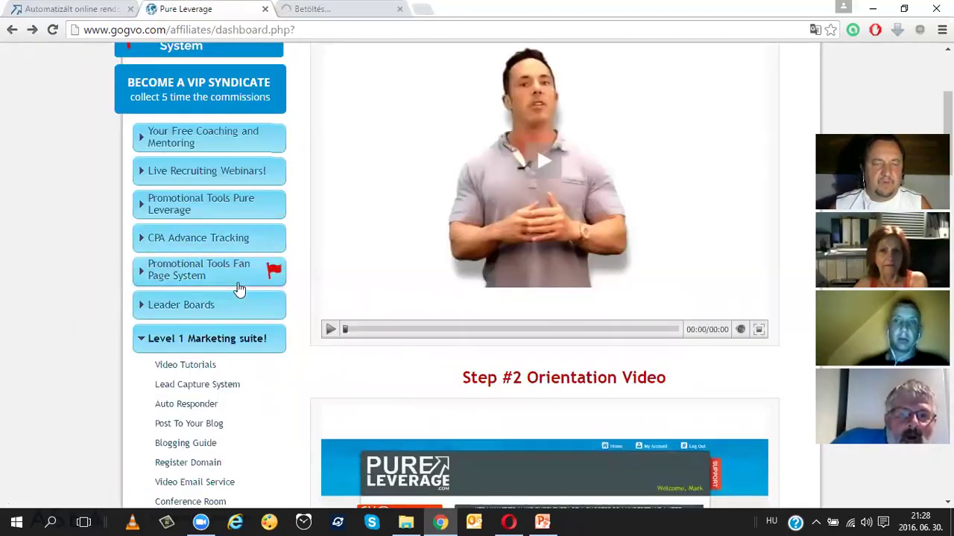
pyautogui.scroll(3, 241, 290)
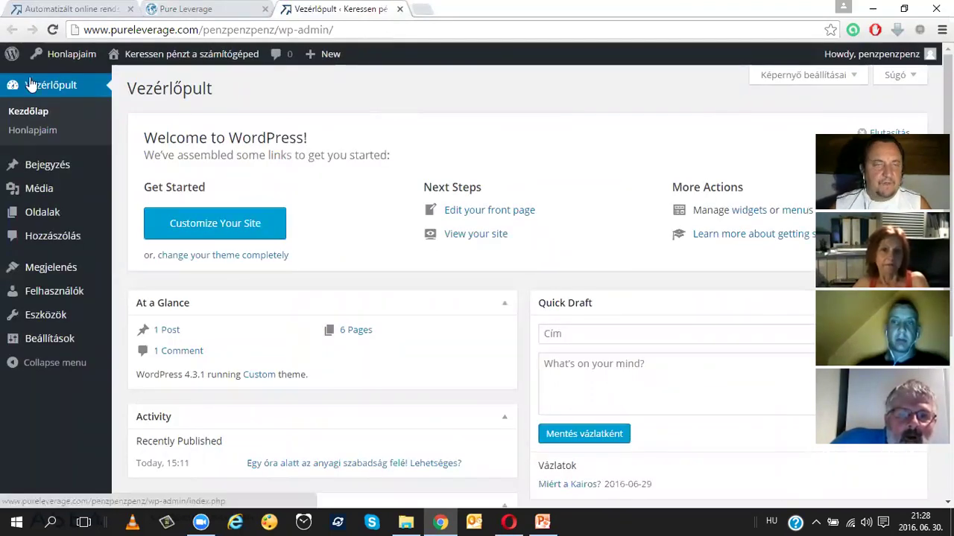
# Open the live site of this blog (Tekintsük meg a honlapunkat!) in a new tab and close the old Automatizált online rendszer tab.
pyautogui.moveTo(52, 57)
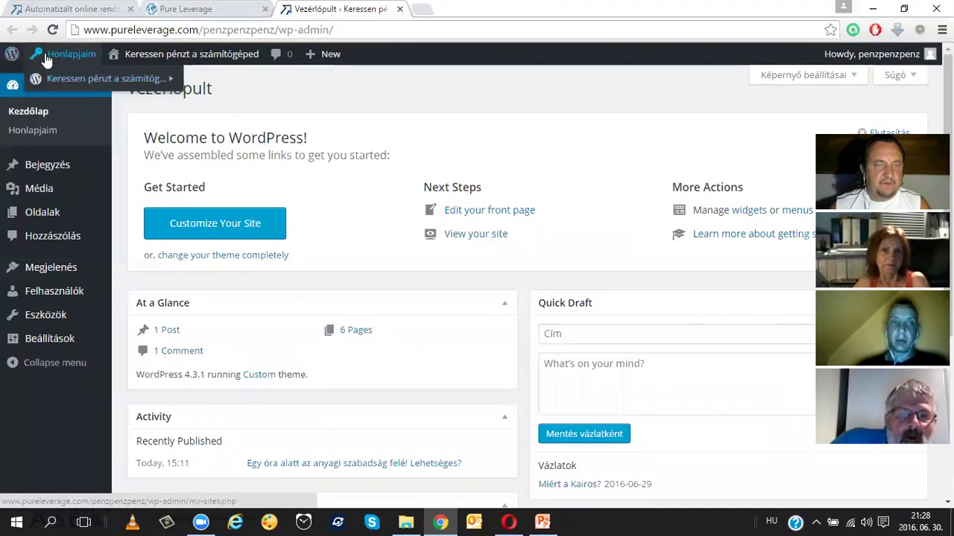
pyautogui.moveTo(113, 89)
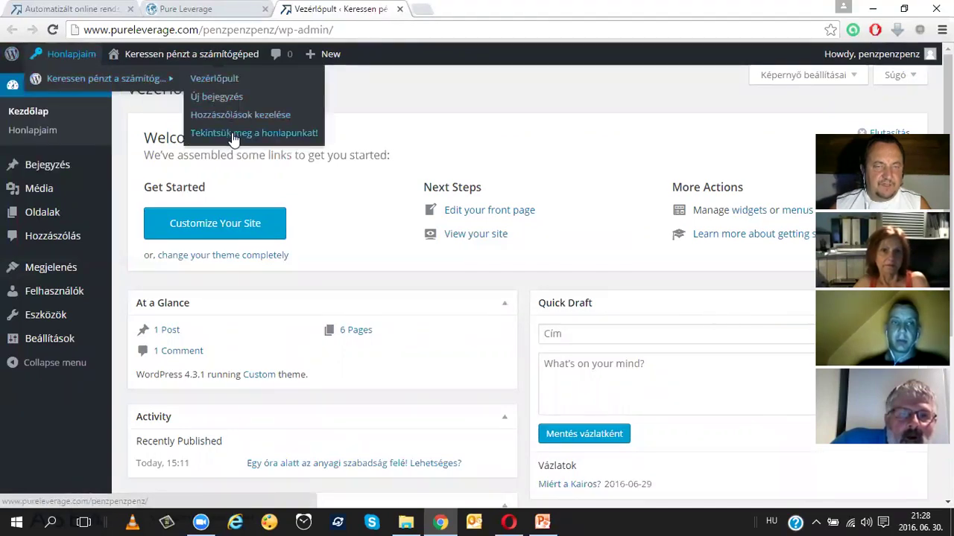
pyautogui.rightClick(234, 139)
pyautogui.click(277, 147)
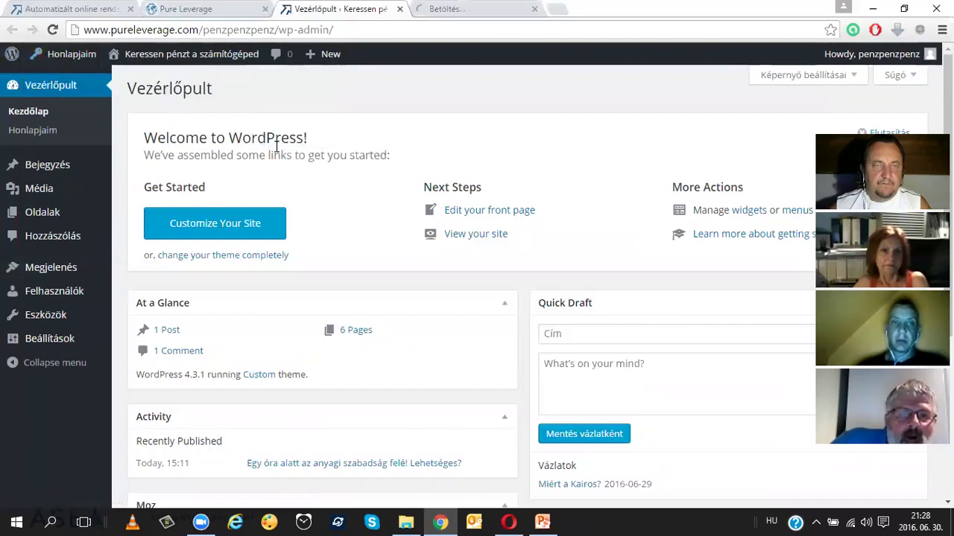
pyautogui.click(130, 9)
pyautogui.click(364, 10)
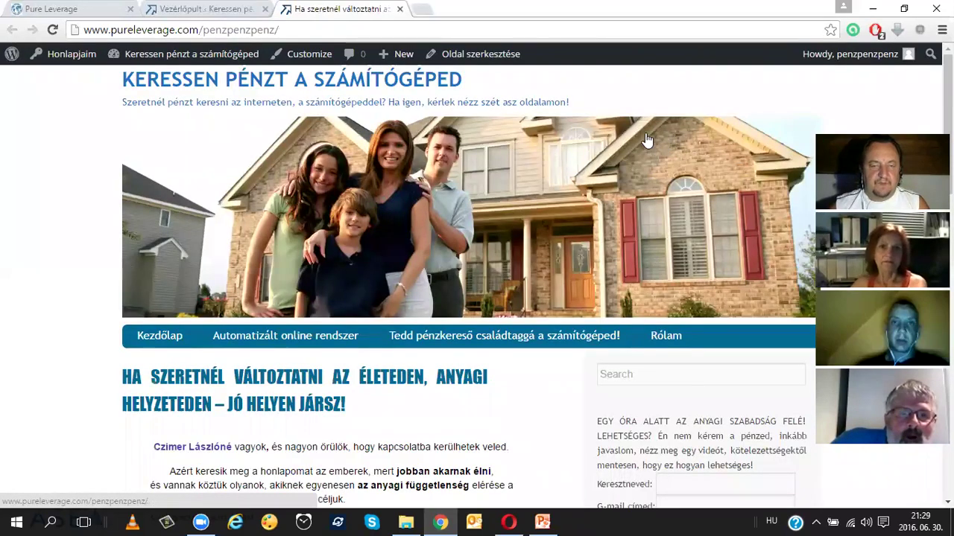
# Examine the example blog's home page, including its header image, menu items and welcome text.
pyautogui.scroll(-4, 645, 141)
pyautogui.scroll(4, 645, 142)
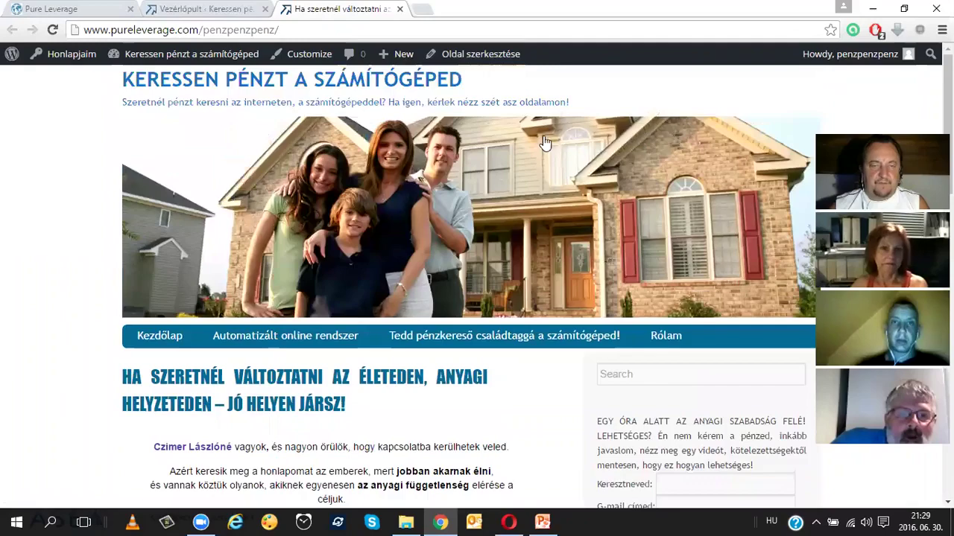
pyautogui.scroll(-1, 545, 142)
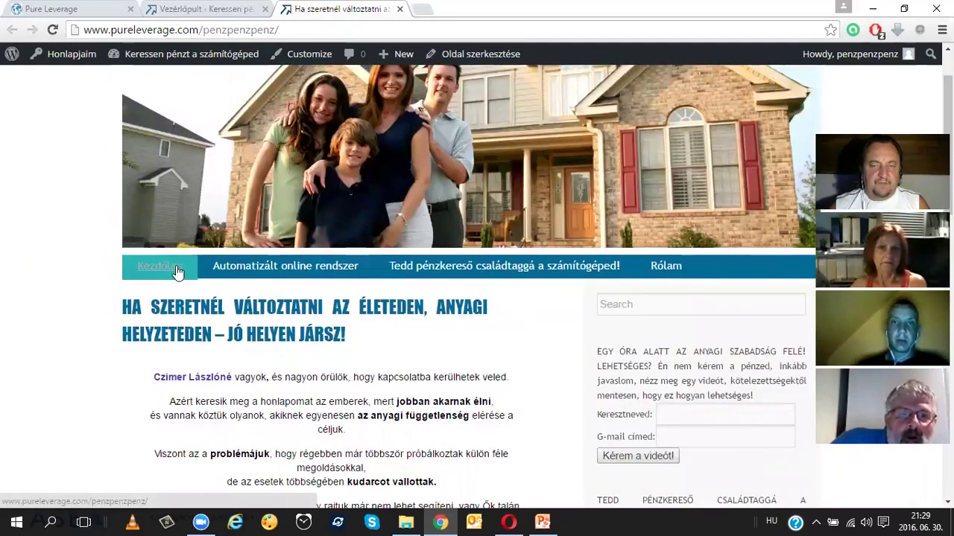
pyautogui.scroll(-6, 178, 269)
pyautogui.scroll(6, 186, 265)
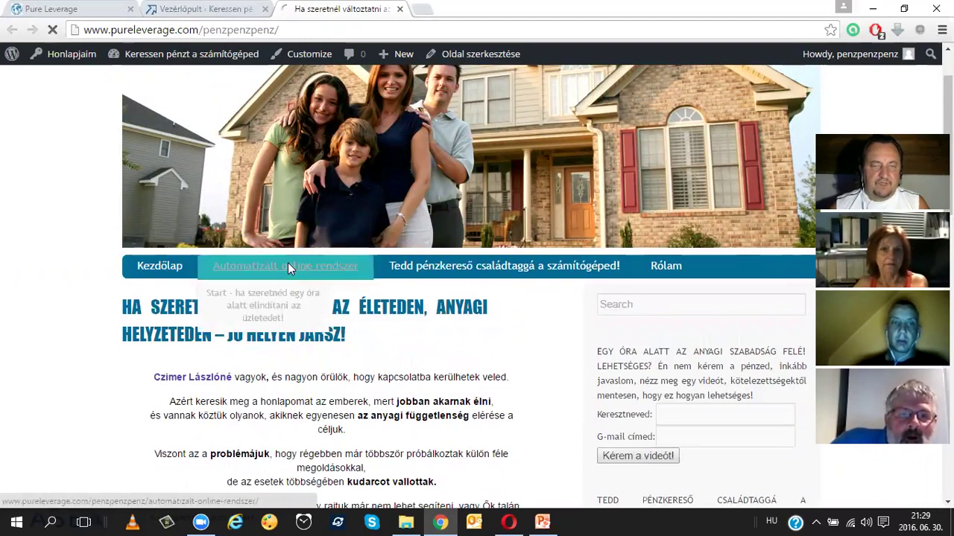
# Open the Automatizált online rendszer page and read through it down to the join links.
pyautogui.click(288, 262)
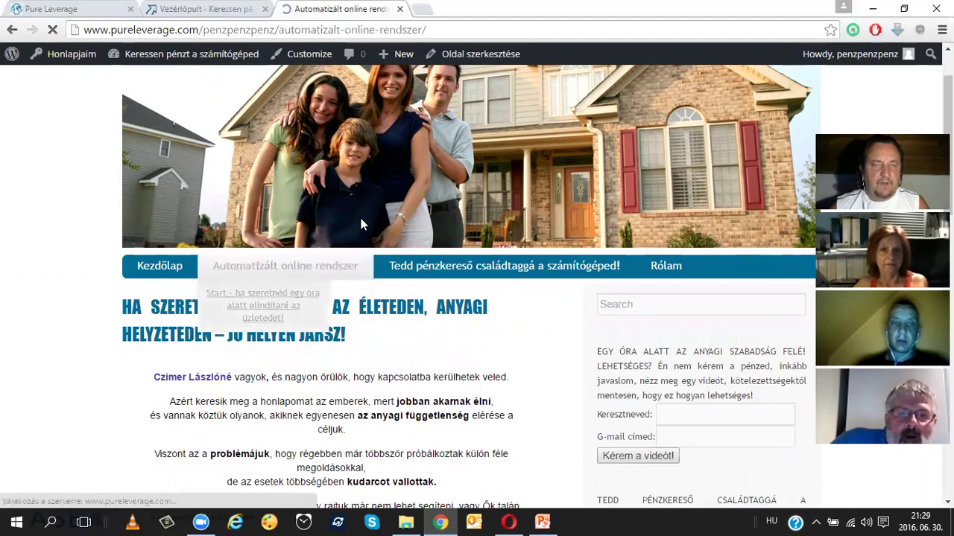
pyautogui.scroll(-2, 319, 228)
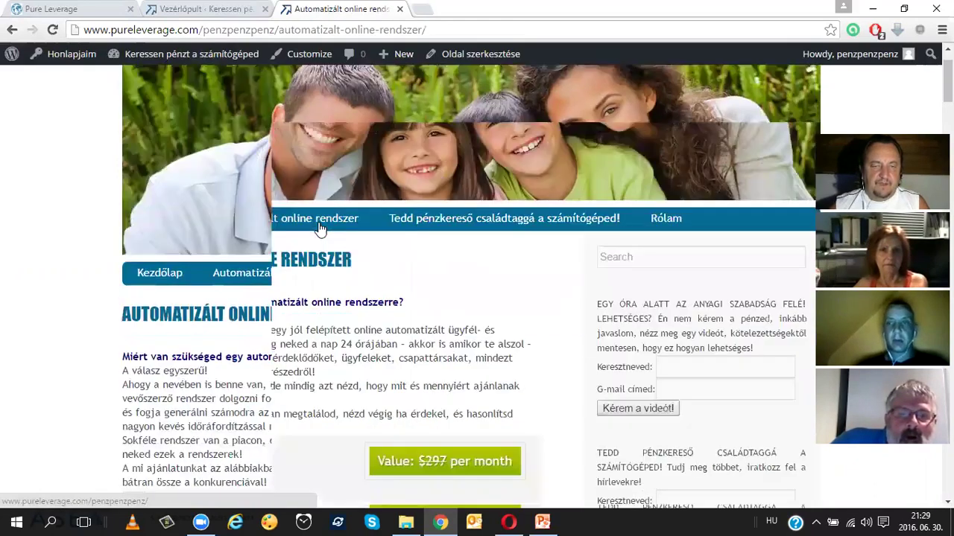
pyautogui.scroll(-10, 319, 229)
pyautogui.scroll(-10, 319, 223)
pyautogui.scroll(-10, 318, 227)
pyautogui.scroll(-10, 319, 223)
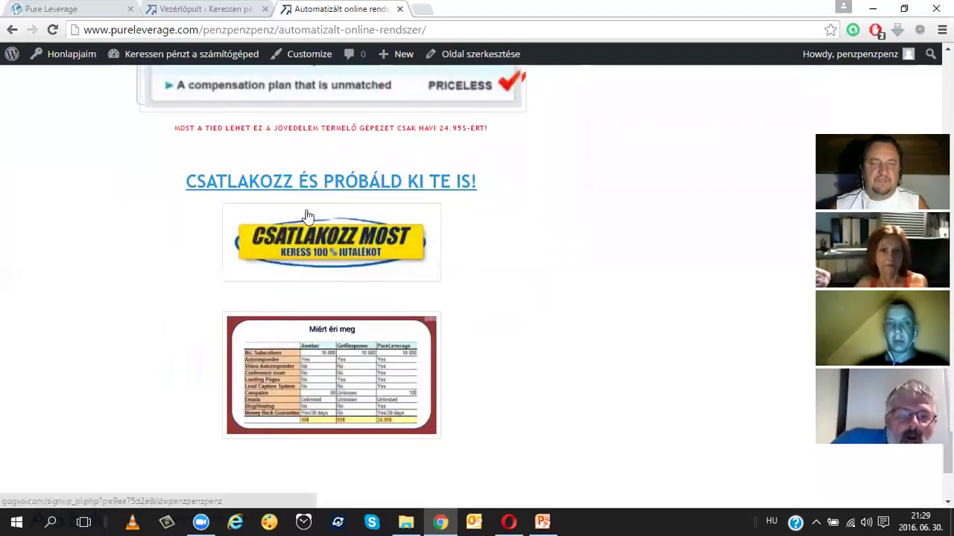
# View the sign-up page behind the CSATLAKOZZ ÉS PRÓBÁLD KI TE IS! link, close it and return to the article's earlier sections.
pyautogui.click(345, 185)
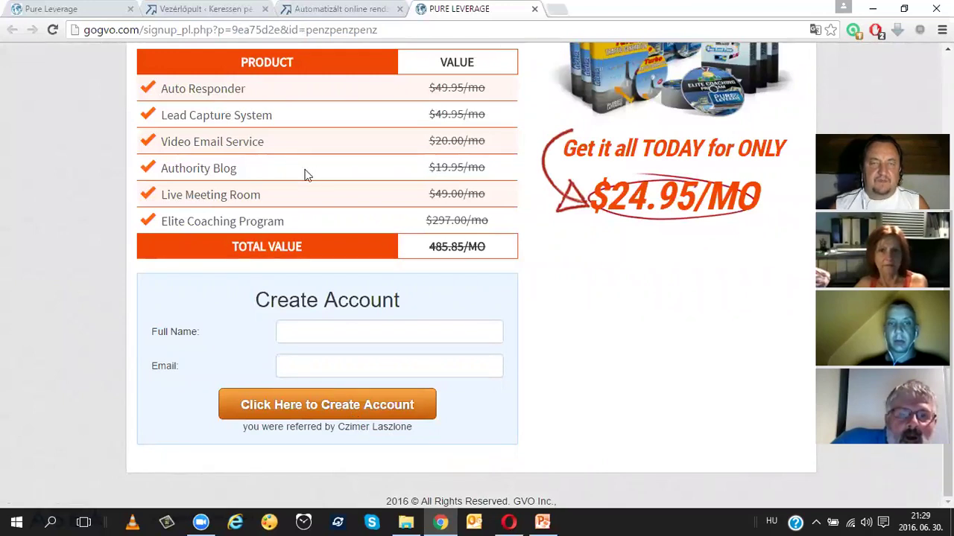
pyautogui.click(535, 9)
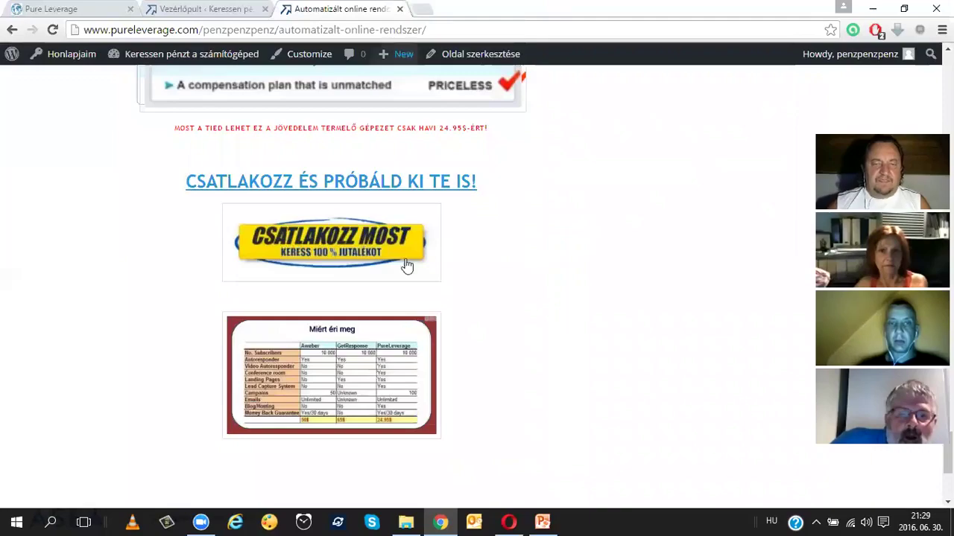
pyautogui.scroll(3, 406, 268)
pyautogui.scroll(15, 407, 265)
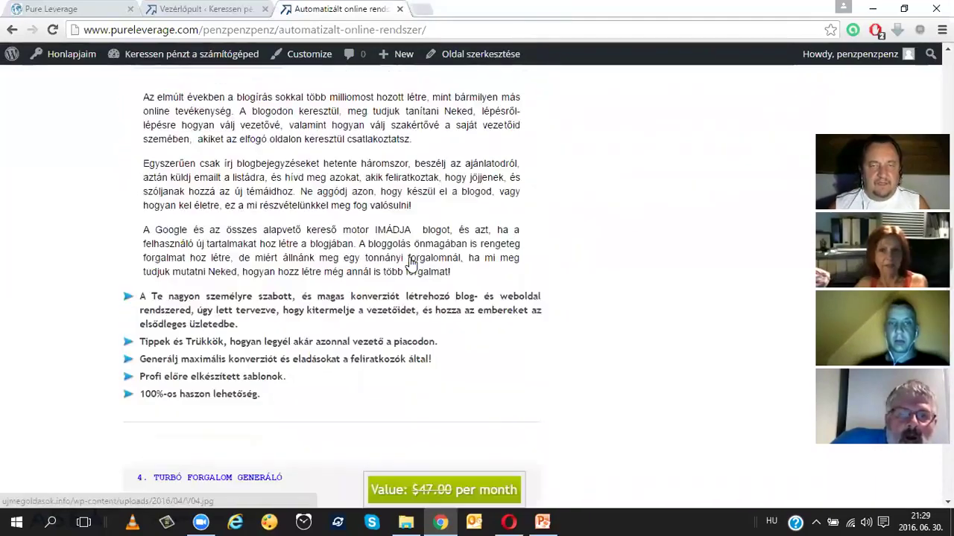
# Open the Tedd pénzkereső családtaggá a számítógéped! page of the example blog and look through its video and conference invitation.
pyautogui.scroll(15, 410, 257)
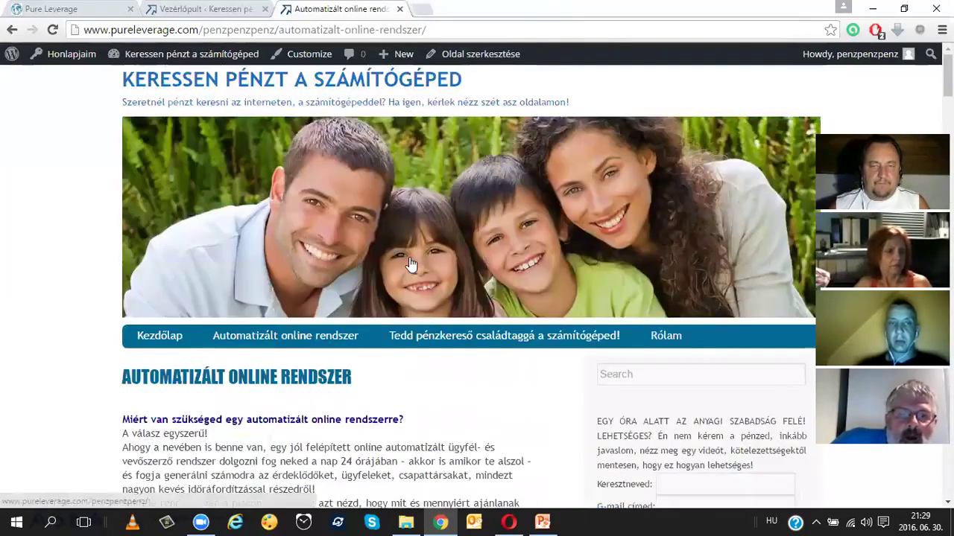
pyautogui.moveTo(523, 345)
pyautogui.scroll(-1, 514, 276)
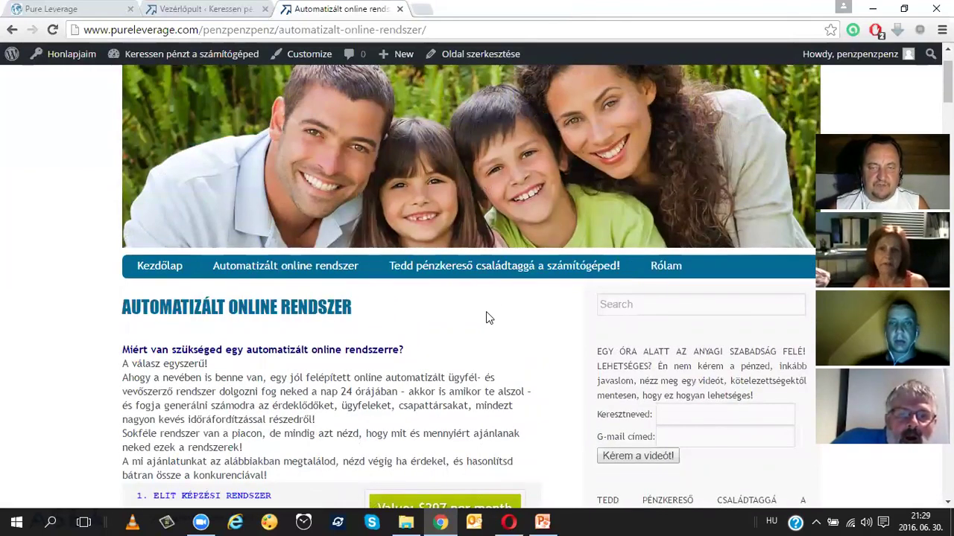
pyautogui.moveTo(503, 281)
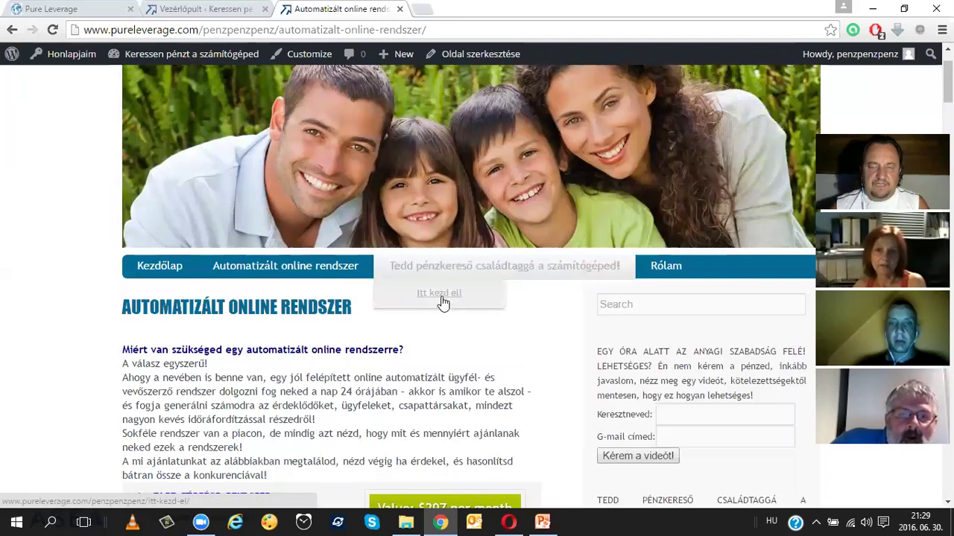
pyautogui.click(469, 272)
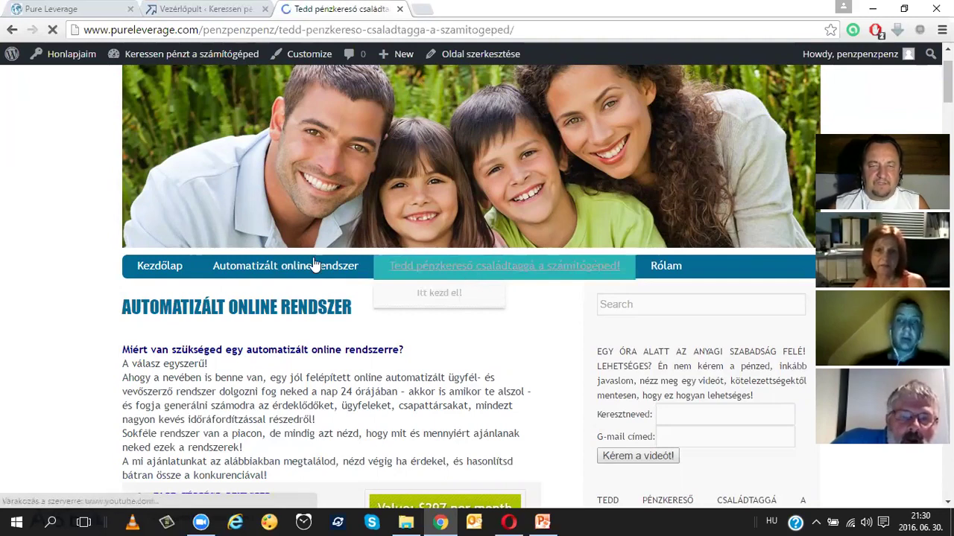
pyautogui.scroll(-3, 327, 272)
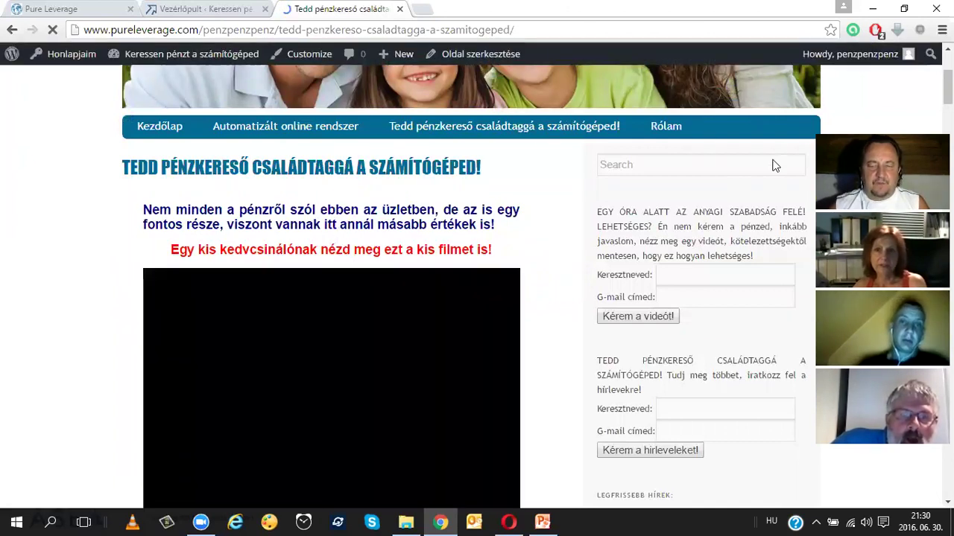
pyautogui.scroll(1, 772, 164)
pyautogui.scroll(1, 682, 206)
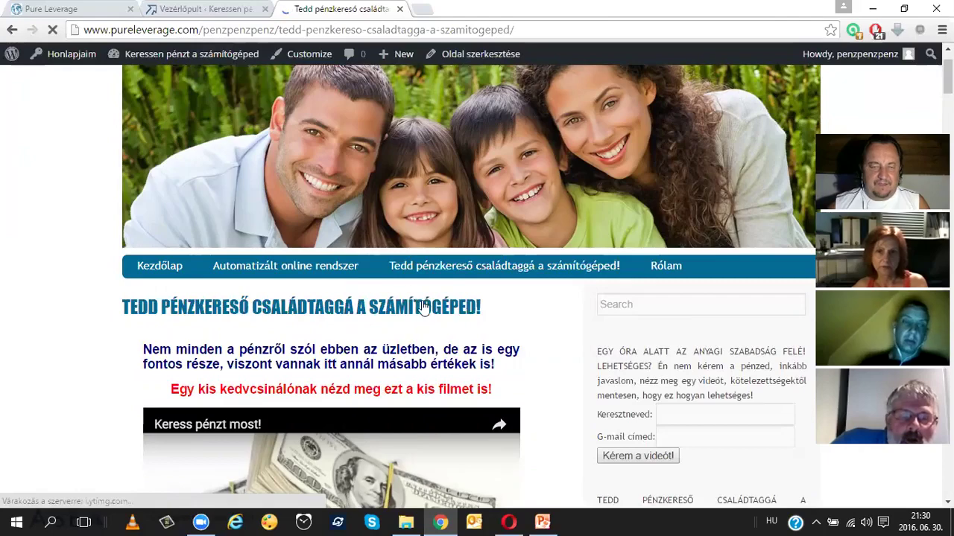
pyautogui.scroll(-15, 422, 300)
pyautogui.scroll(15, 422, 301)
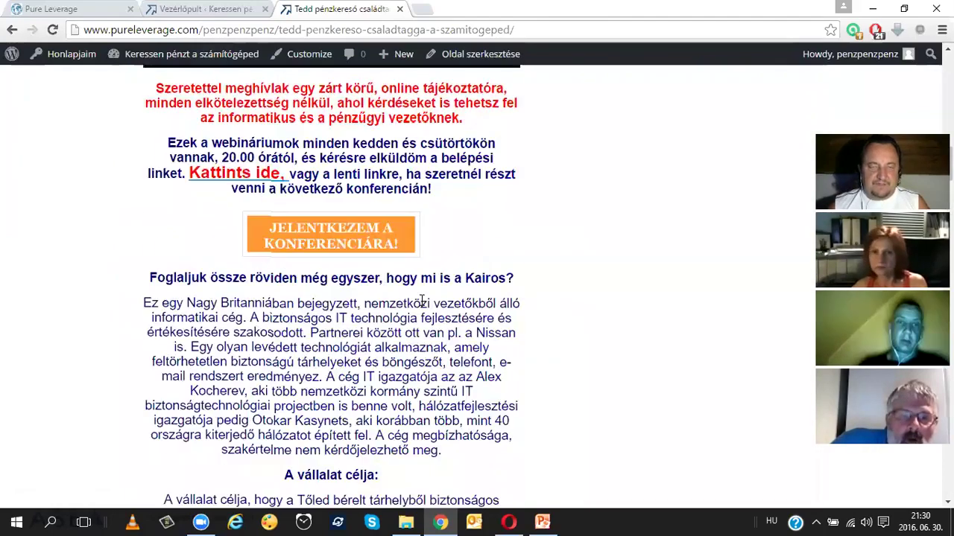
pyautogui.scroll(-1, 551, 328)
pyautogui.scroll(1, 670, 350)
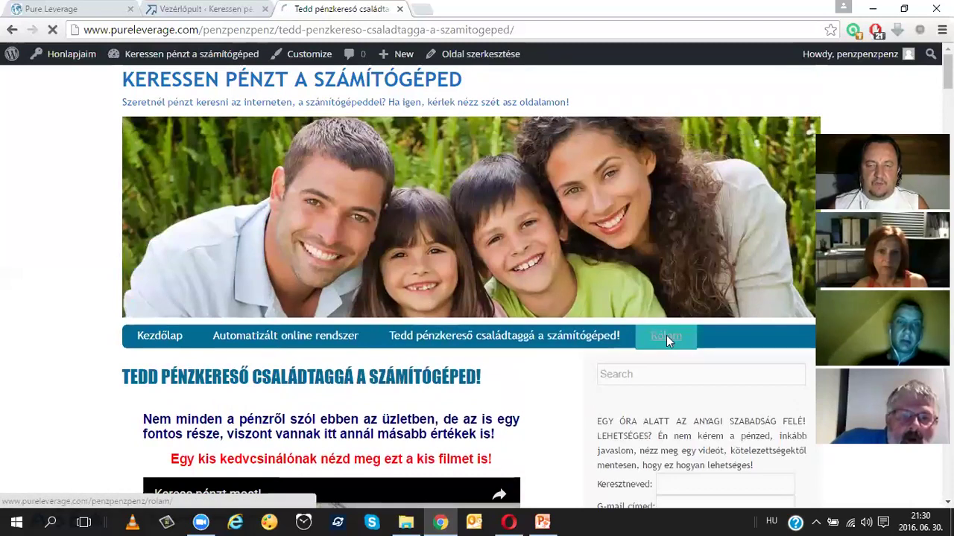
# Open the example blog's Rólam page and examine its header image and content area.
pyautogui.click(666, 337)
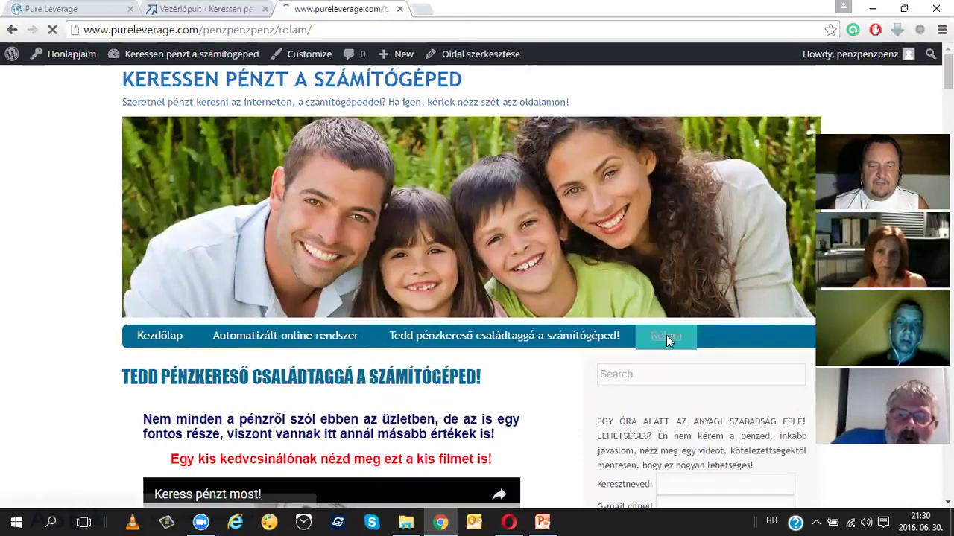
pyautogui.scroll(-3, 666, 335)
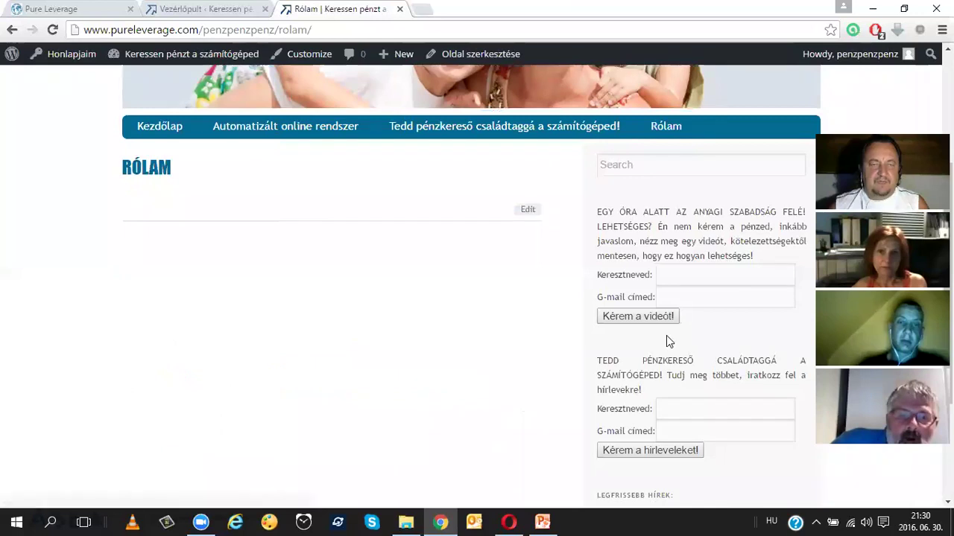
pyautogui.scroll(3, 668, 340)
pyautogui.moveTo(444, 345)
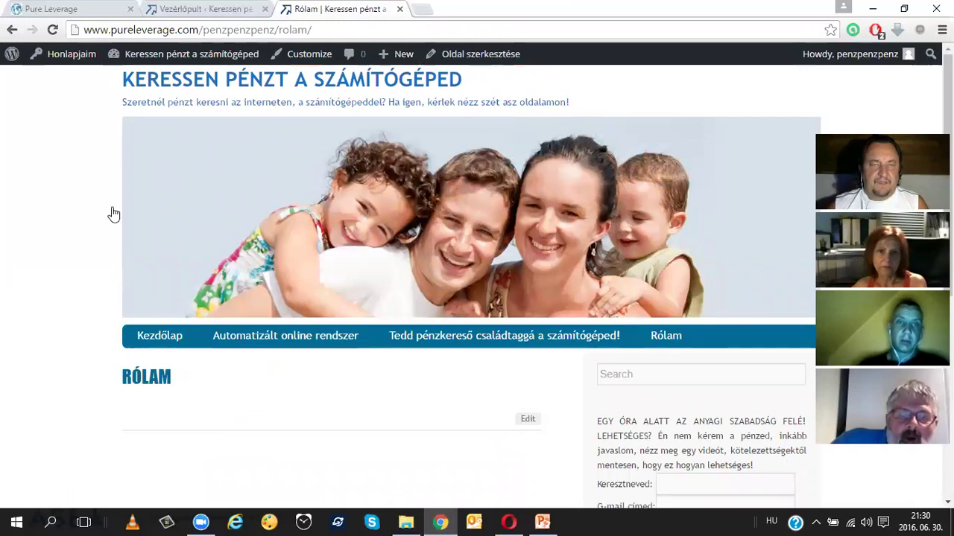
# Return to the example blog's dashboard, list all its pages and open Automatizált online rendszer for editing.
pyautogui.click(203, 10)
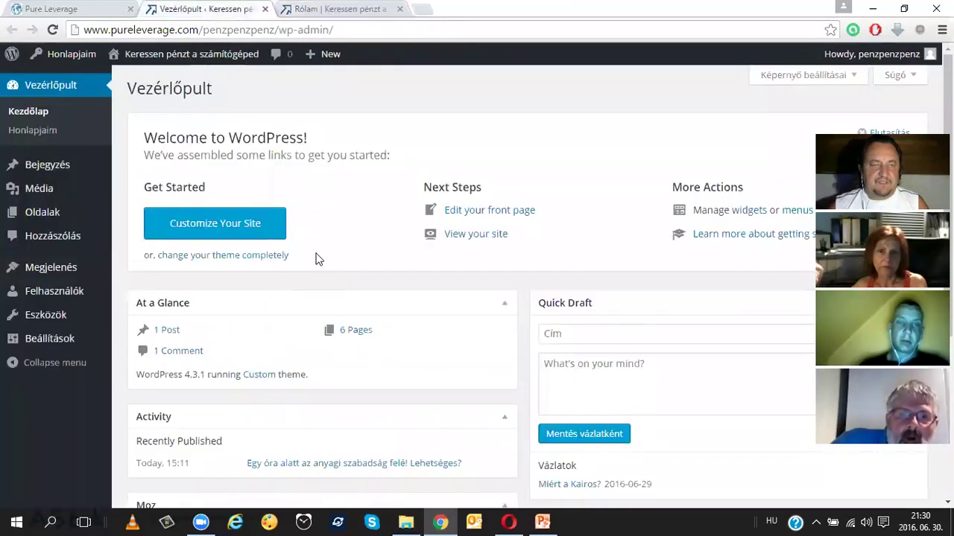
pyautogui.click(36, 213)
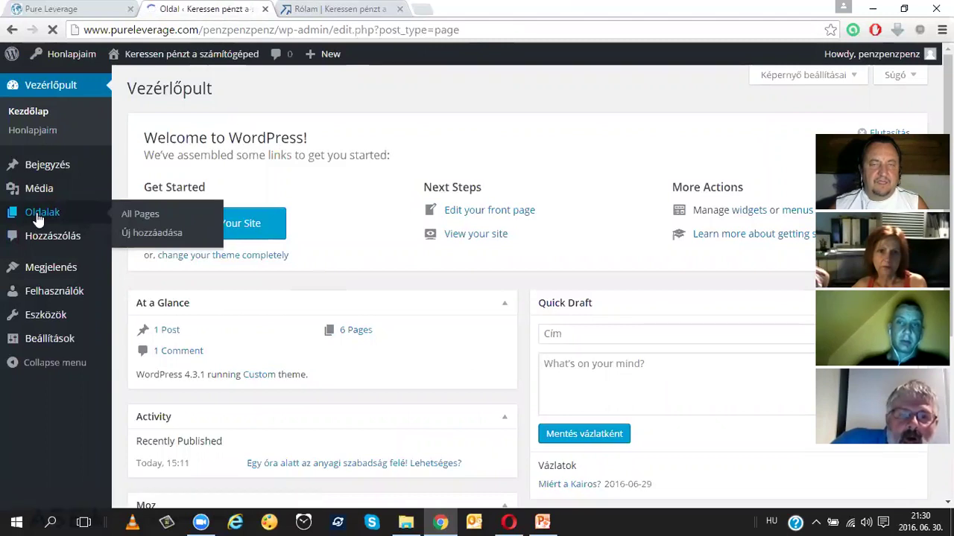
pyautogui.scroll(-2, 264, 278)
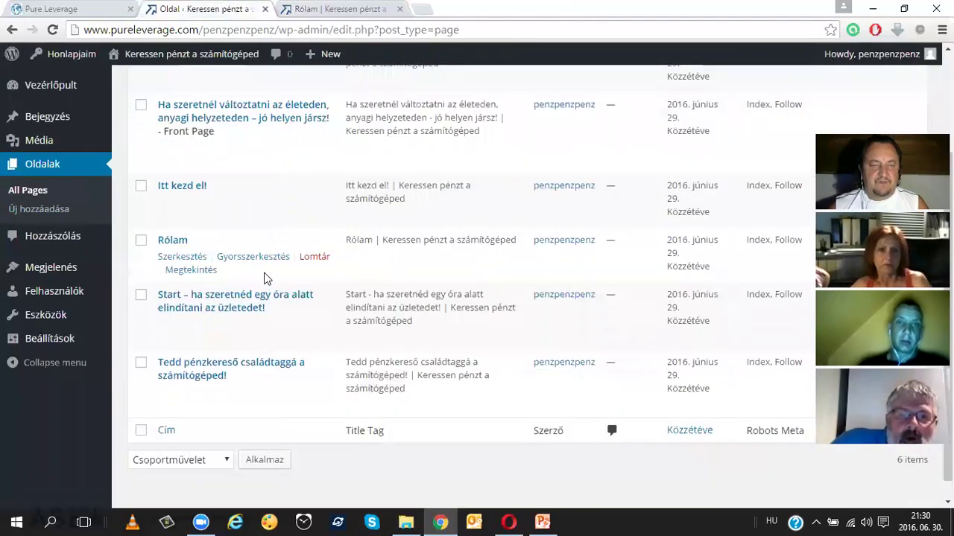
pyautogui.scroll(2, 265, 278)
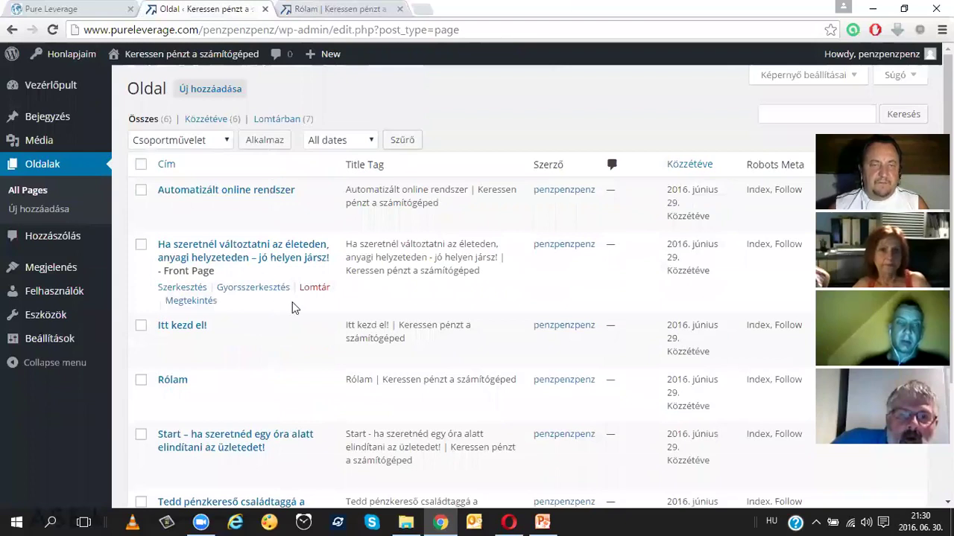
pyautogui.click(220, 192)
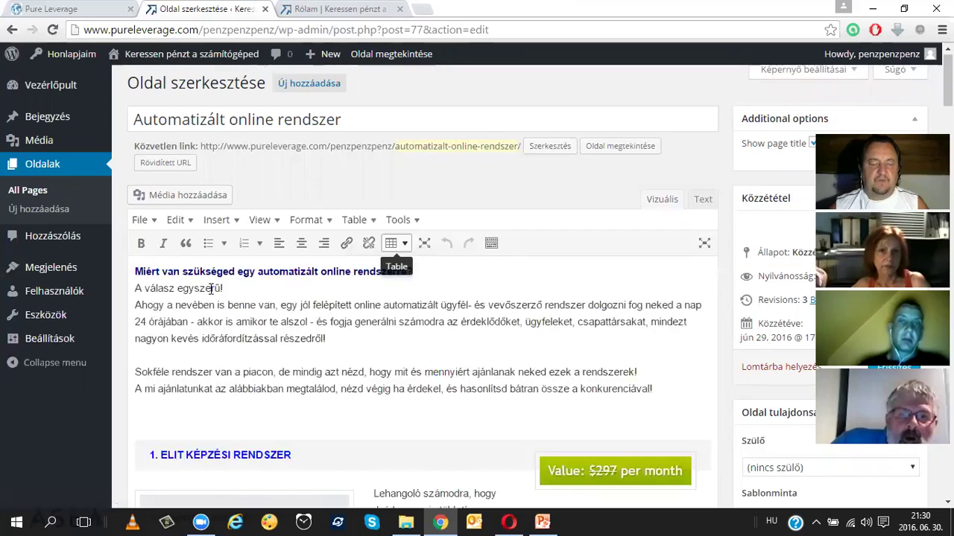
# Examine the formatted text and images of the Automatizált online rendszer page in the editor.
pyautogui.scroll(-10, 276, 273)
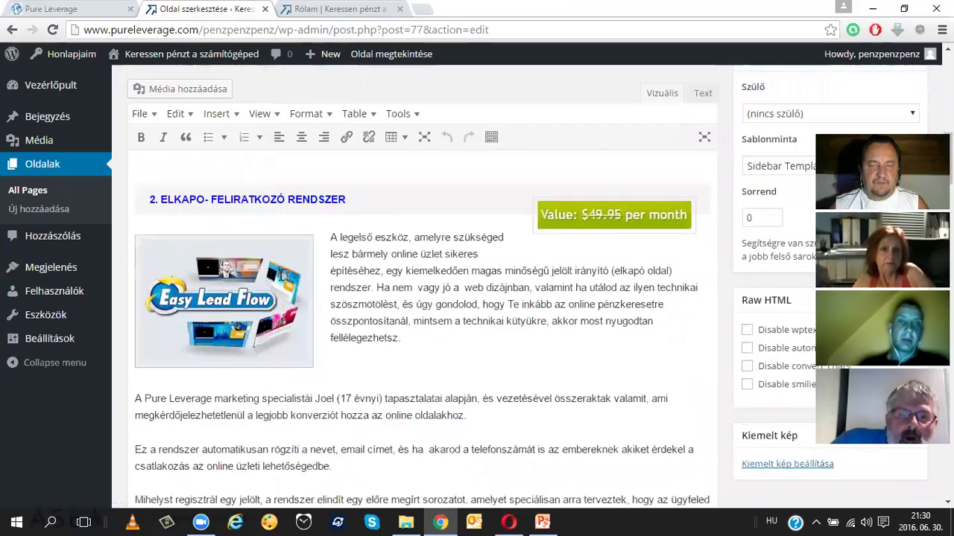
pyautogui.scroll(10, 280, 275)
pyautogui.scroll(-2, 280, 274)
pyautogui.scroll(2, 253, 280)
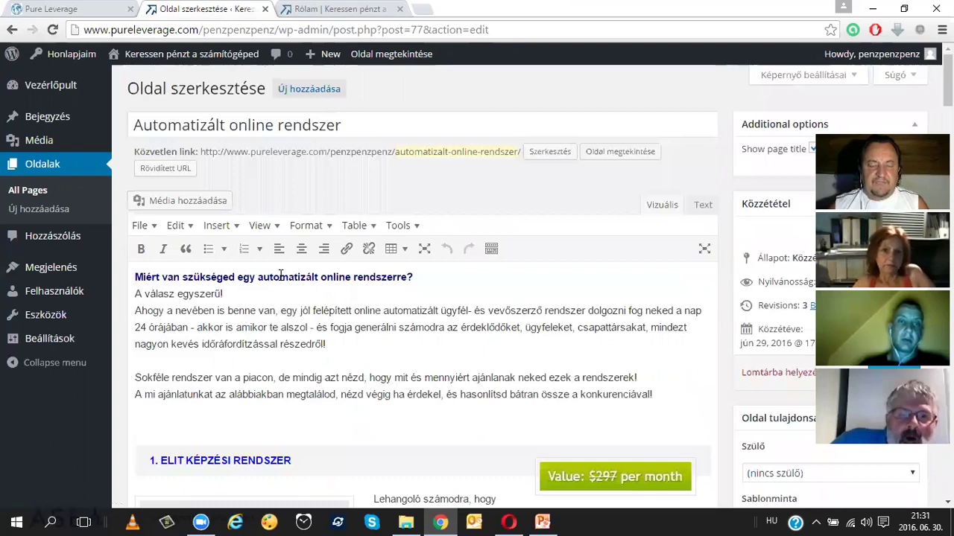
pyautogui.click(253, 322)
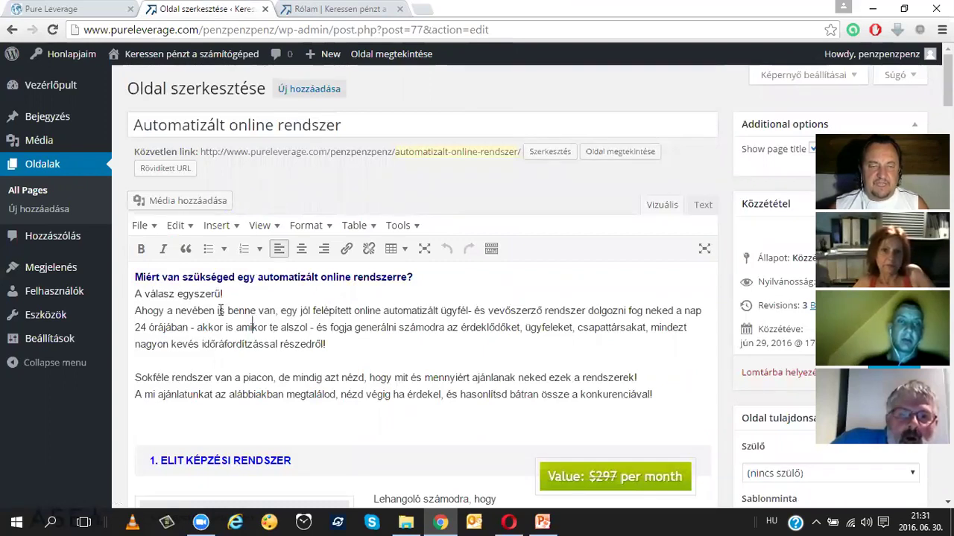
pyautogui.moveTo(217, 311); pyautogui.dragTo(289, 328)
pyautogui.click(254, 325)
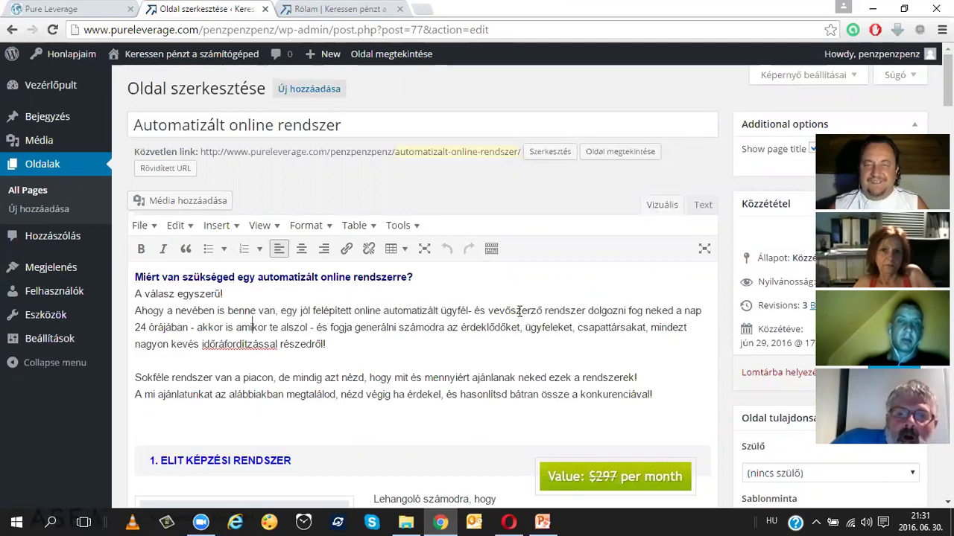
# Show the HTML source of the Automatizált online rendszer page and look over the code.
pyautogui.click(702, 206)
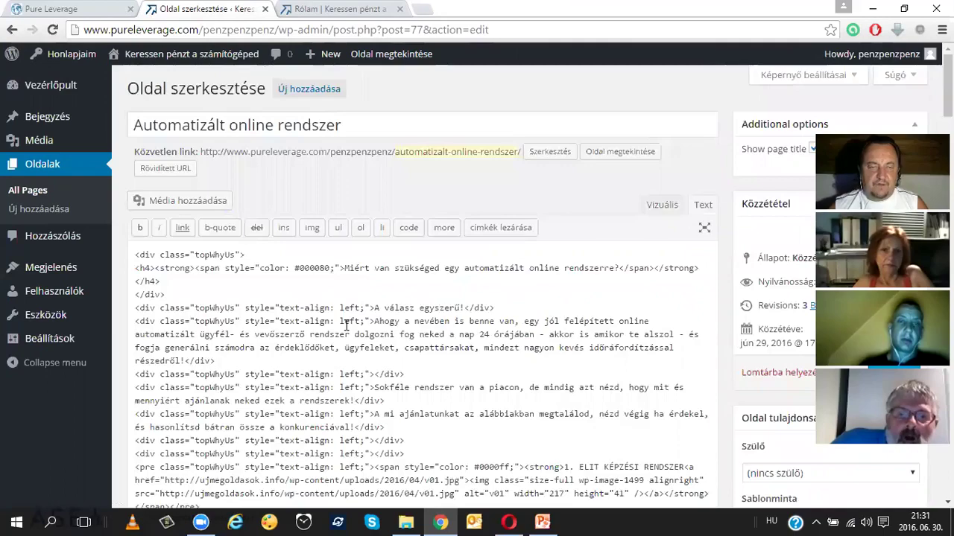
pyautogui.scroll(-10, 348, 330)
pyautogui.scroll(10, 346, 326)
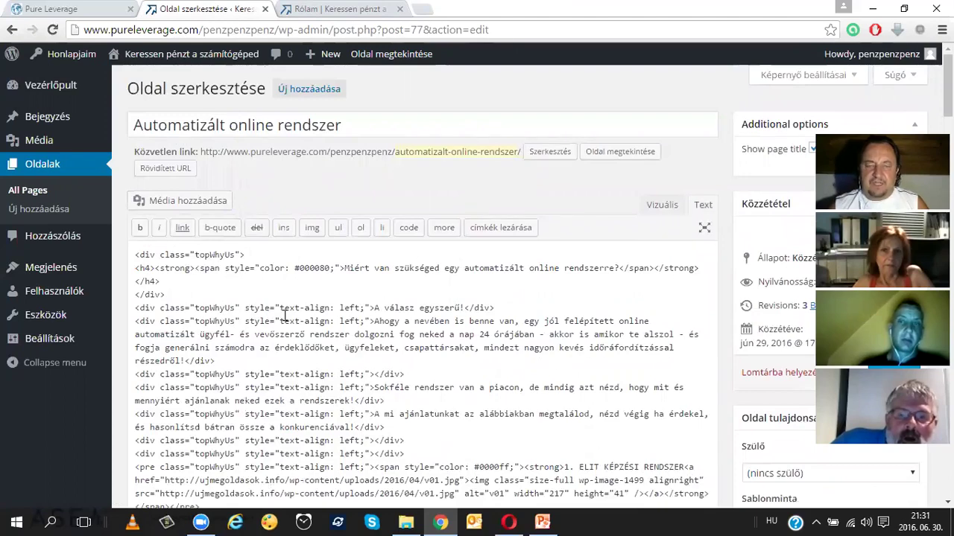
pyautogui.scroll(-5, 285, 315)
pyautogui.scroll(5, 288, 321)
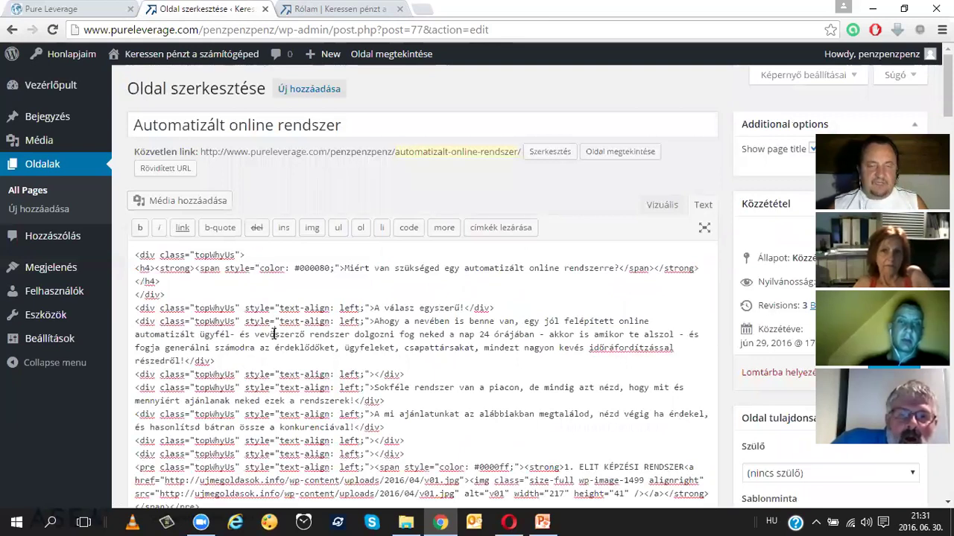
# Select the entire HTML code of the Automatizált online rendszer page and copy it.
pyautogui.hotkey('ctrl', 'a')
pyautogui.scroll(-10, 270, 298)
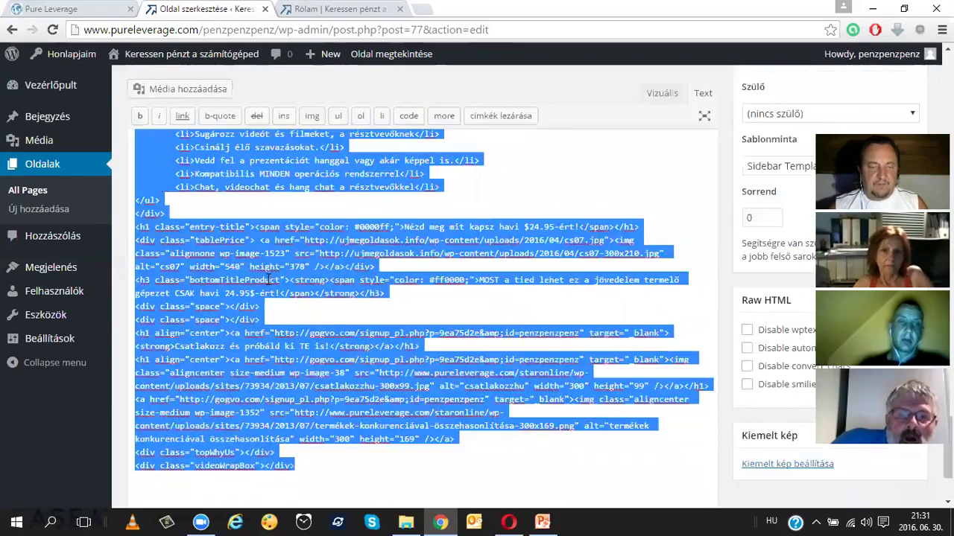
pyautogui.scroll(-2, 358, 259)
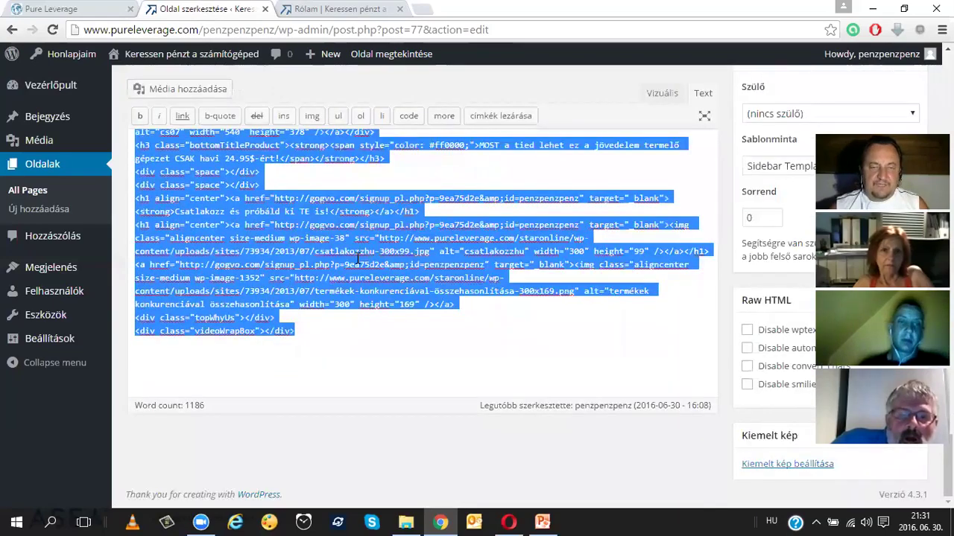
pyautogui.scroll(12, 357, 259)
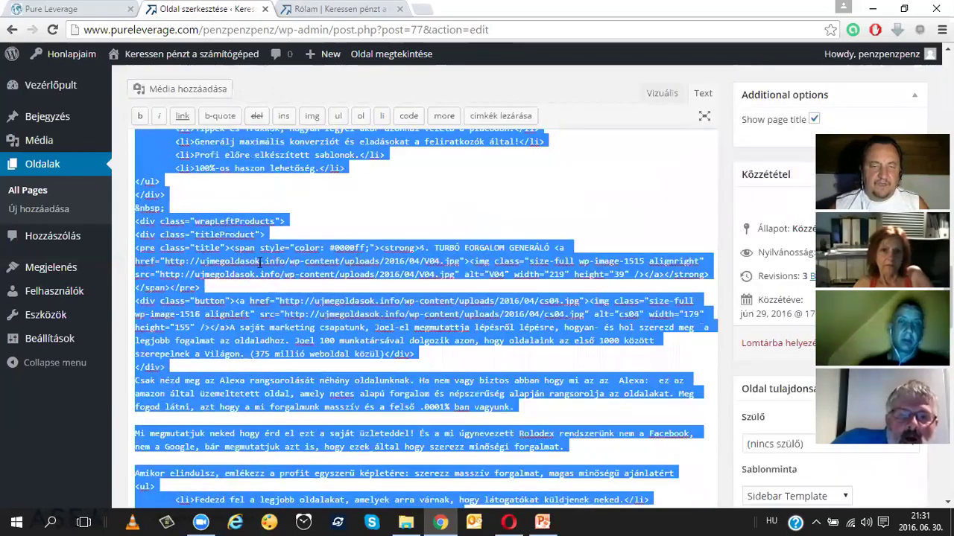
pyautogui.rightClick(242, 257)
pyautogui.click(286, 277)
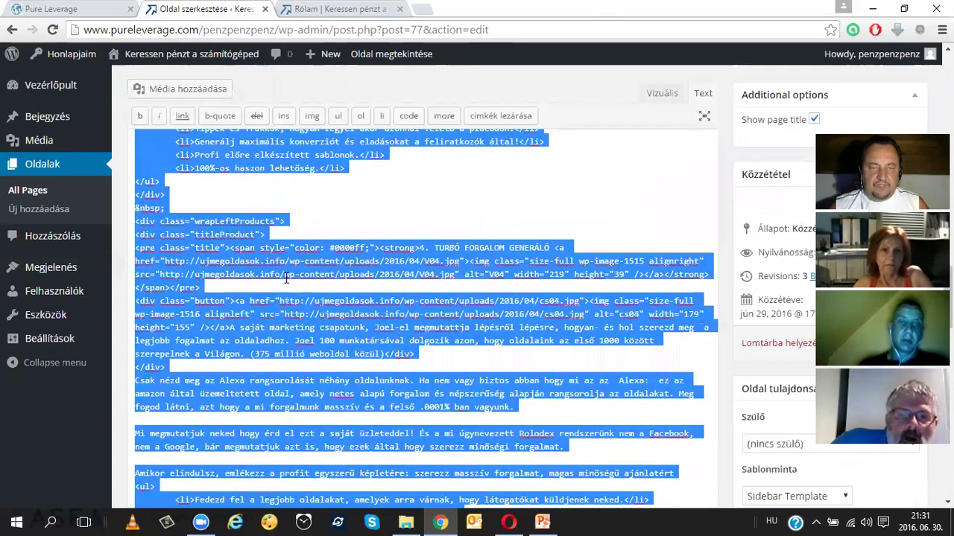
# Switch to the Millió dolláros üzlet blog in Opera, add a new page and set its editor to HTML source view.
pyautogui.click(509, 522)
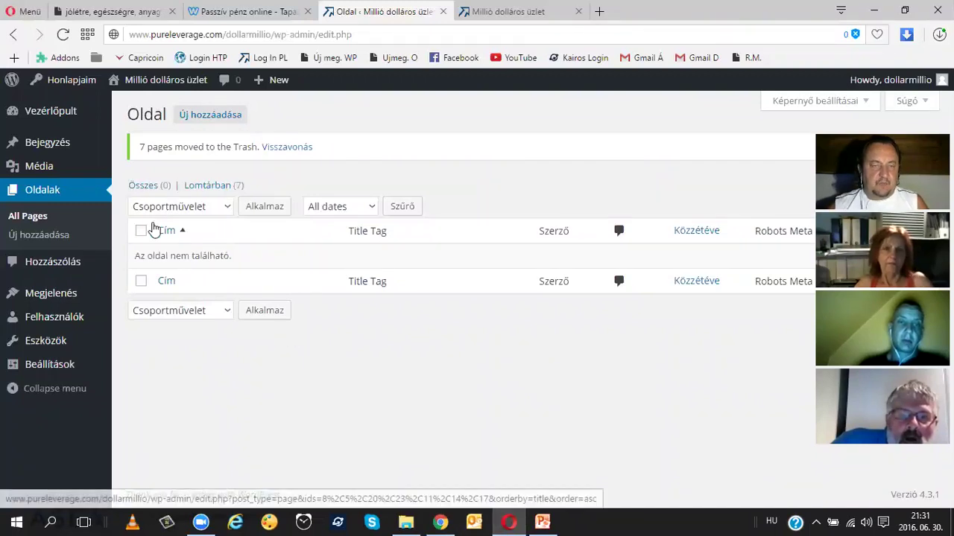
pyautogui.click(216, 119)
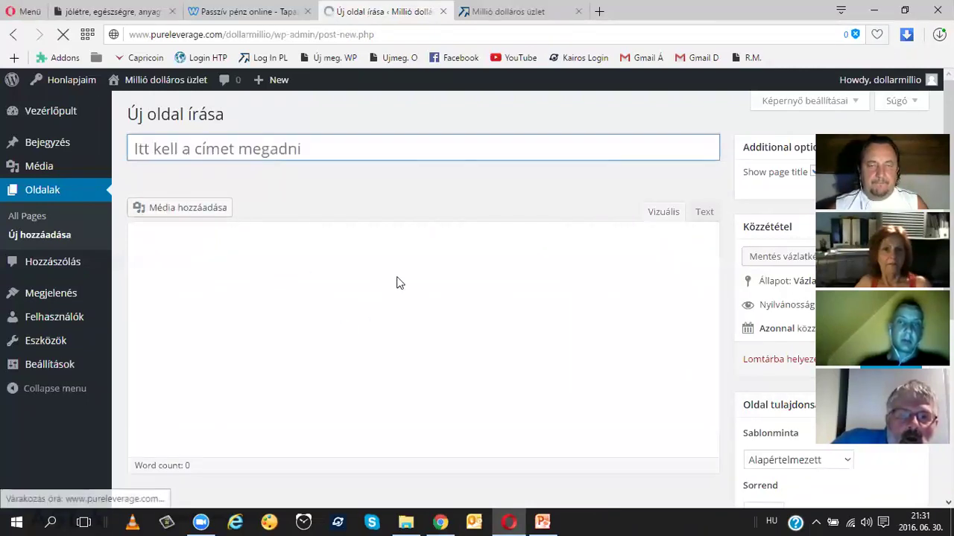
pyautogui.click(705, 213)
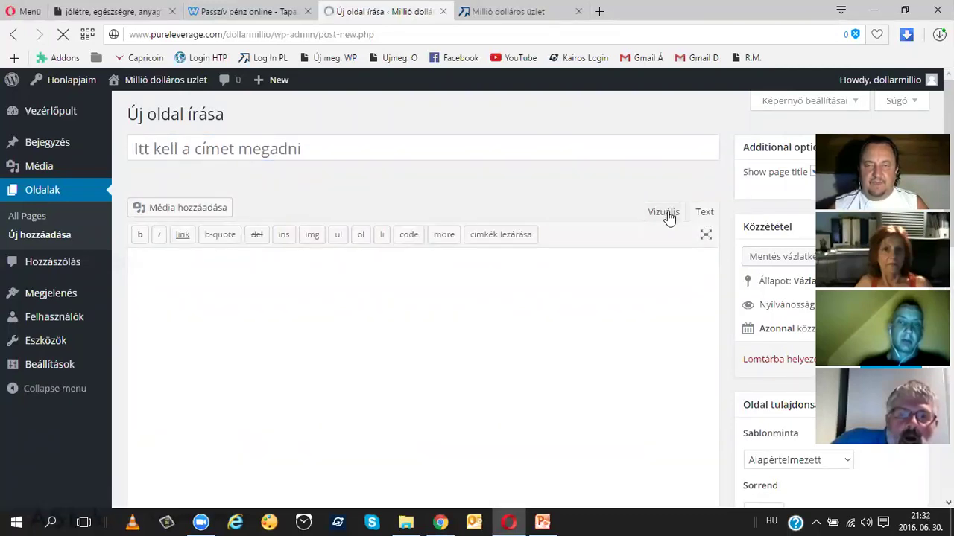
pyautogui.click(665, 215)
pyautogui.click(701, 214)
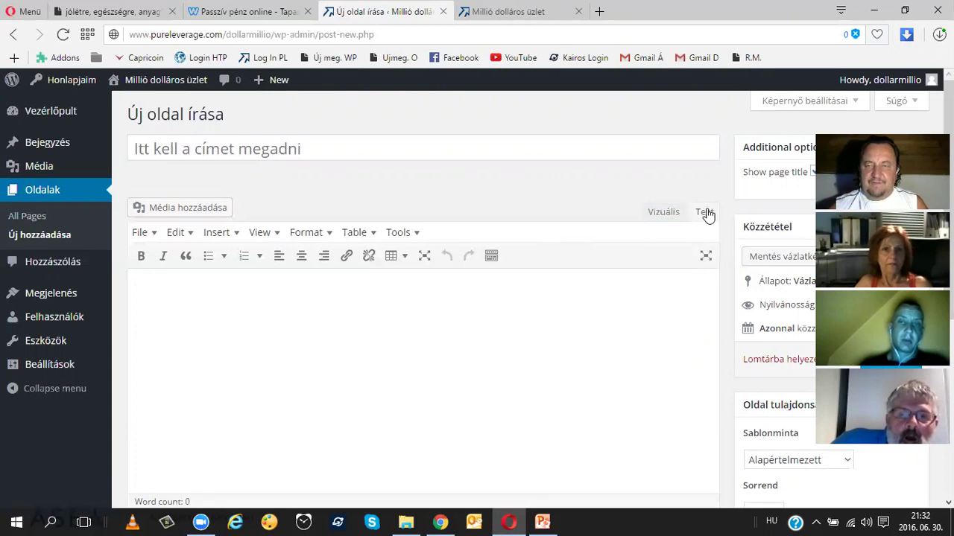
# Paste the copied HTML code into the new page's body and show it in the visual editor.
pyautogui.rightClick(147, 266)
pyautogui.click(196, 343)
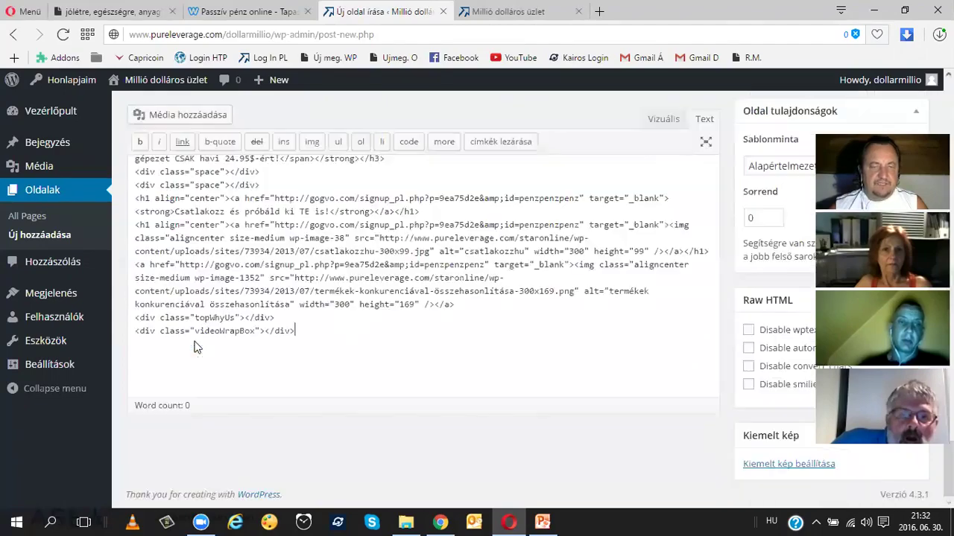
pyautogui.scroll(10, 512, 278)
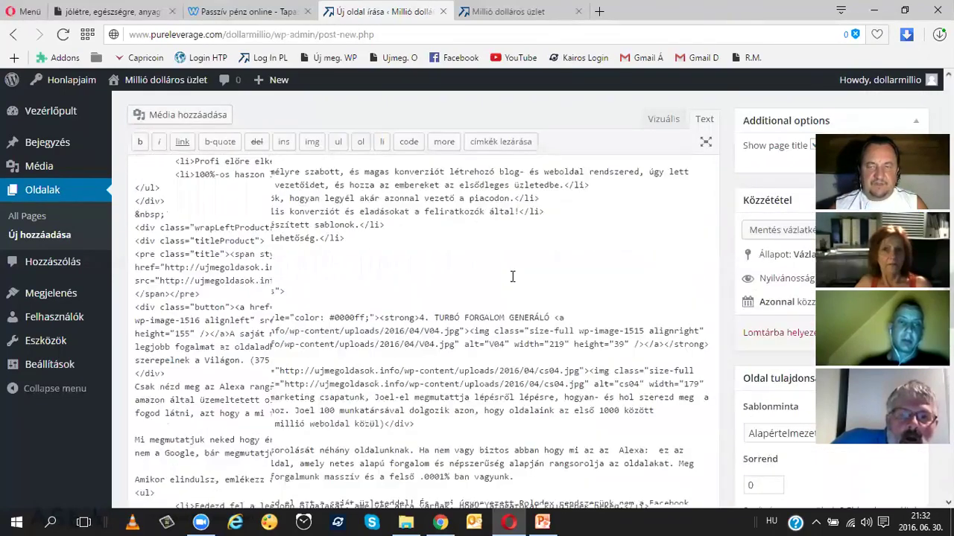
pyautogui.scroll(10, 511, 278)
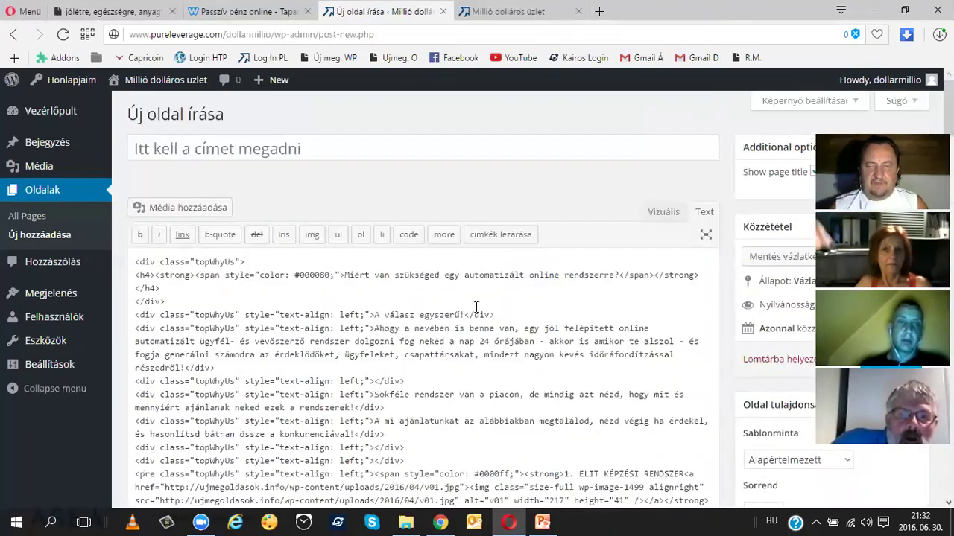
pyautogui.click(661, 216)
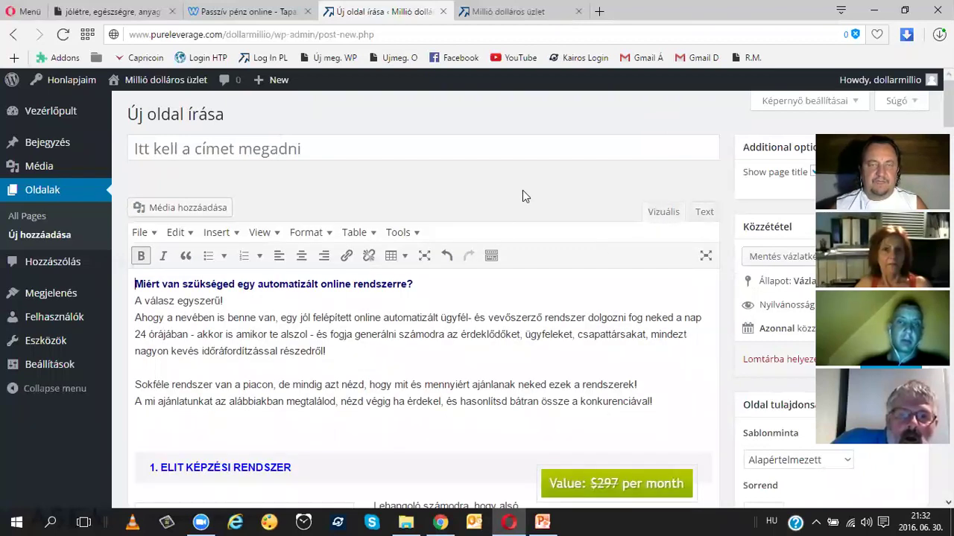
# Switch to the example blog in Chrome and copy the page title "Automatizált online rendszer".
pyautogui.click(440, 522)
pyautogui.scroll(10, 432, 358)
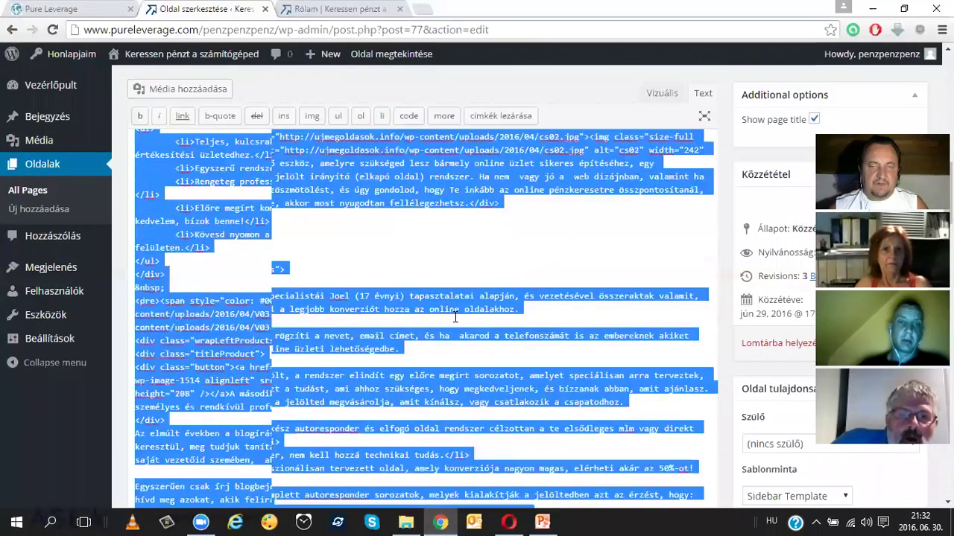
pyautogui.scroll(10, 454, 317)
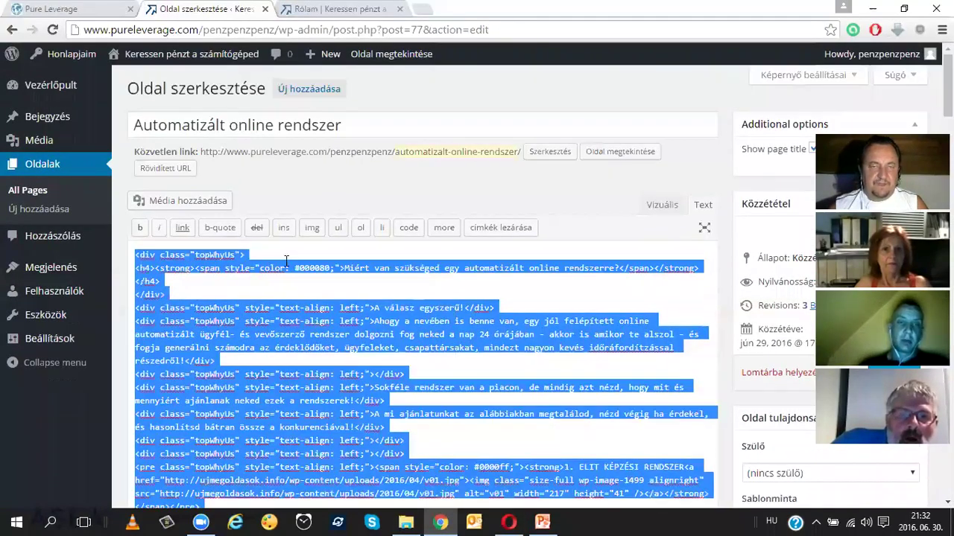
pyautogui.click(248, 128)
pyautogui.hotkey('ctrl', 'a')
pyautogui.rightClick(247, 128)
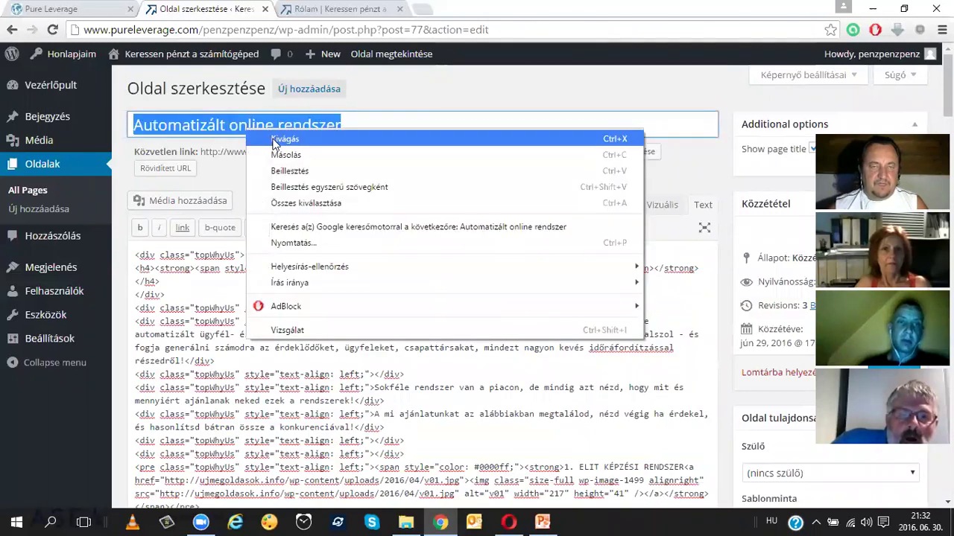
pyautogui.click(278, 154)
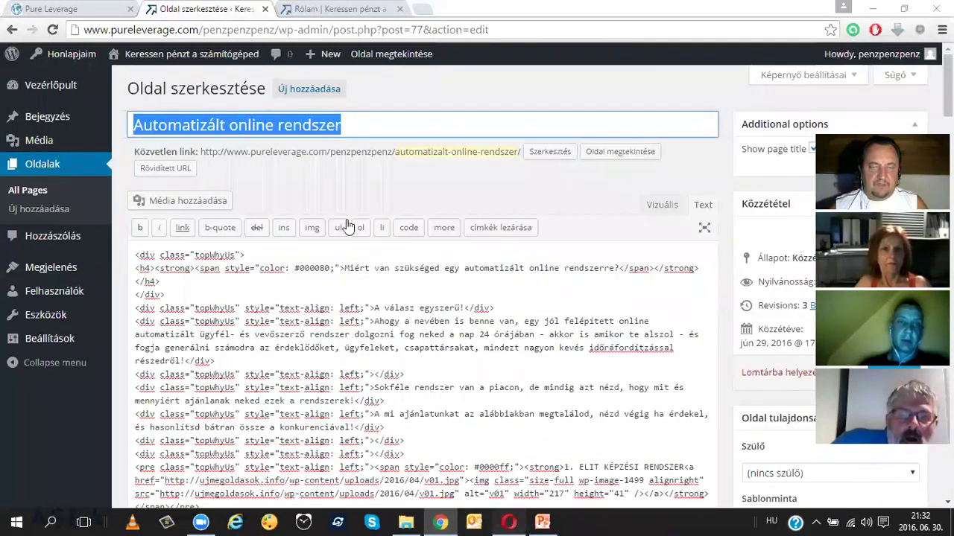
# Return to the Millió dolláros üzlet blog in Opera and paste the copied text as the new page's title.
pyautogui.hotkey('alt', 'Tab')
pyautogui.click(319, 155)
pyautogui.rightClick(320, 155)
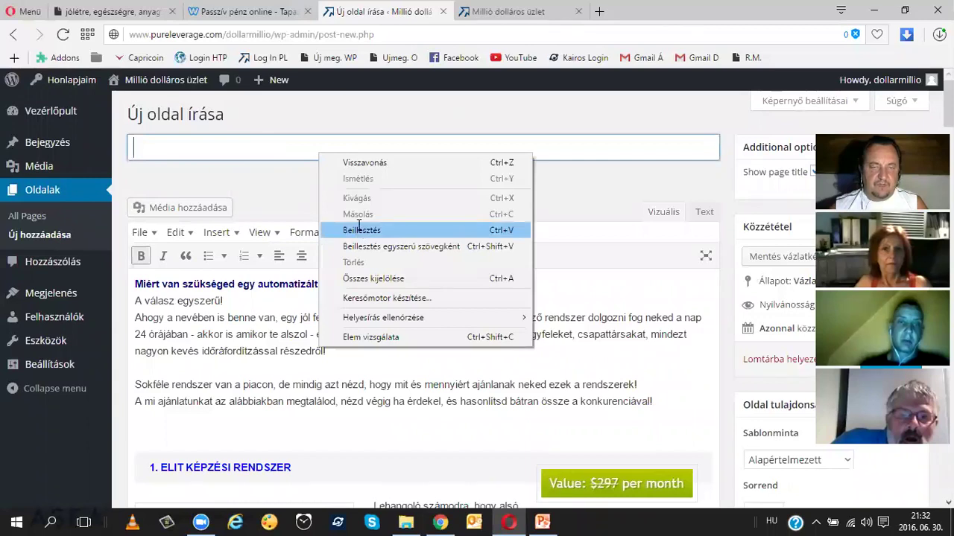
pyautogui.click(360, 229)
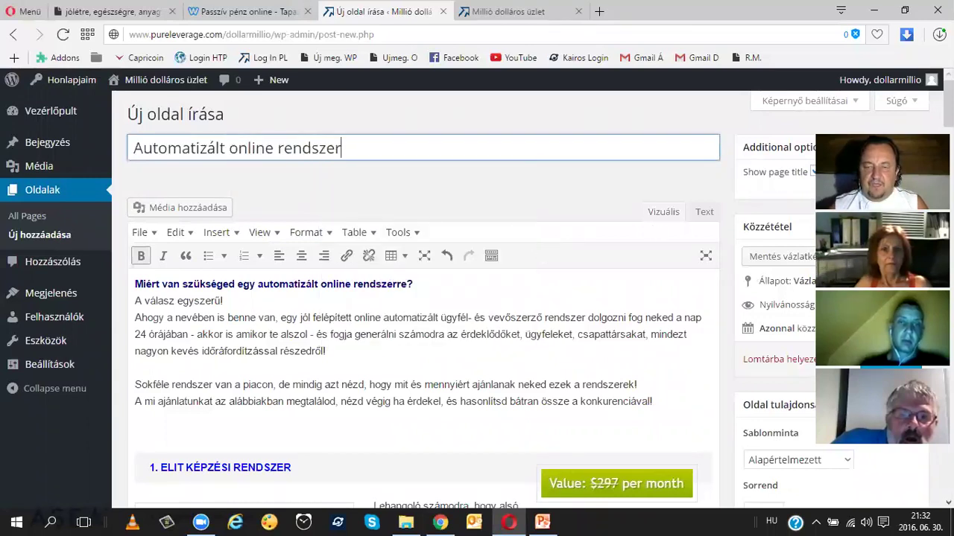
pyautogui.click(688, 238)
pyautogui.scroll(-1, 634, 227)
pyautogui.scroll(1, 634, 227)
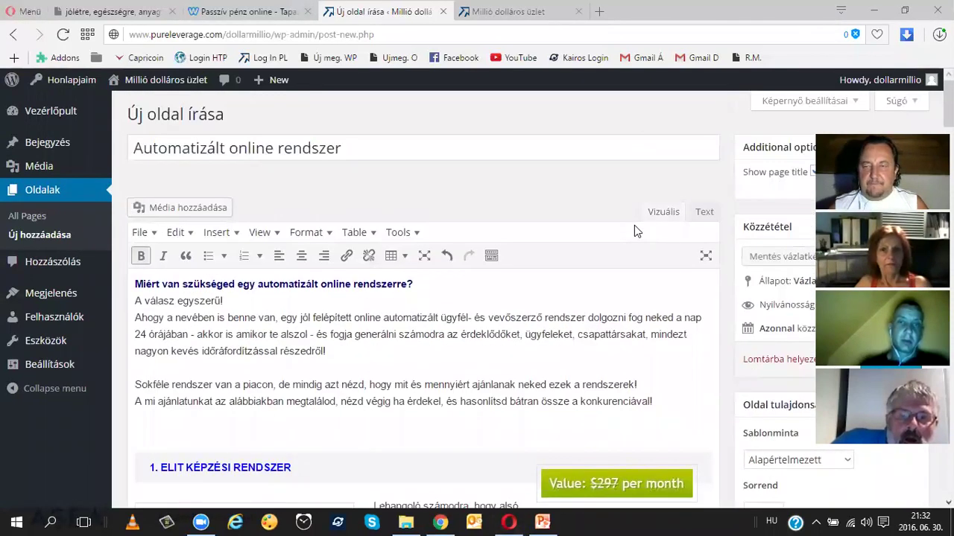
pyautogui.scroll(-1, 678, 223)
pyautogui.scroll(1, 681, 223)
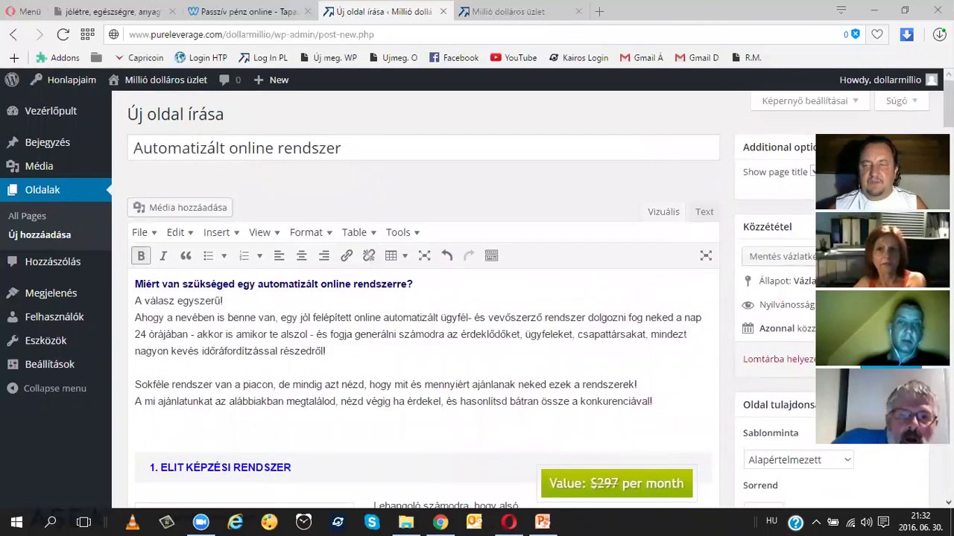
# Preview the new Automatizált online rendszer page and look over its layout, images and product sections.
pyautogui.click(905, 257)
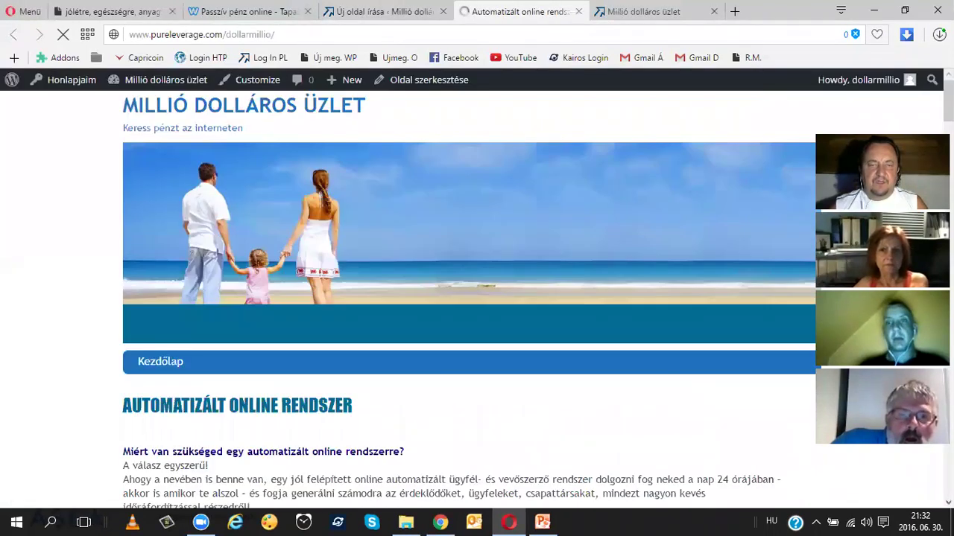
pyautogui.scroll(-5, 716, 199)
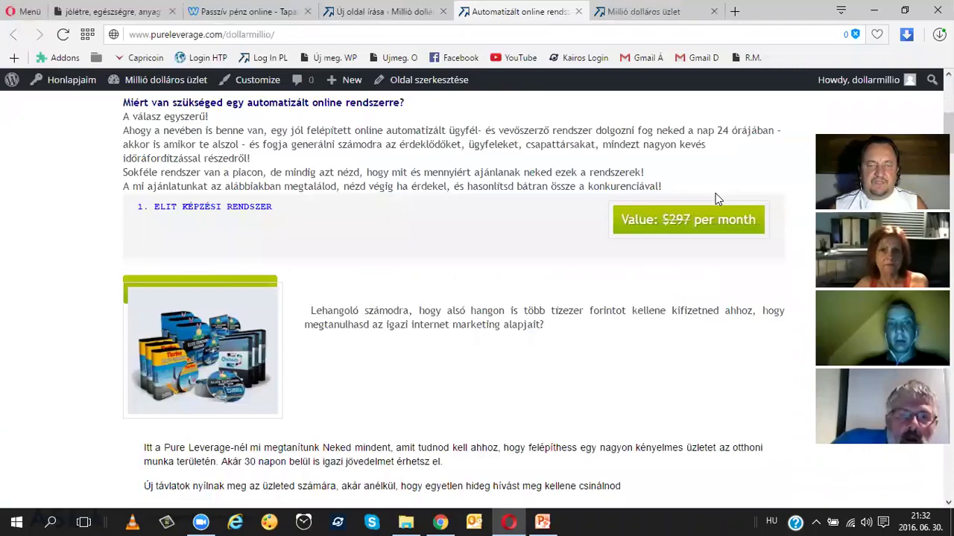
pyautogui.scroll(-13, 715, 199)
pyautogui.scroll(4, 718, 202)
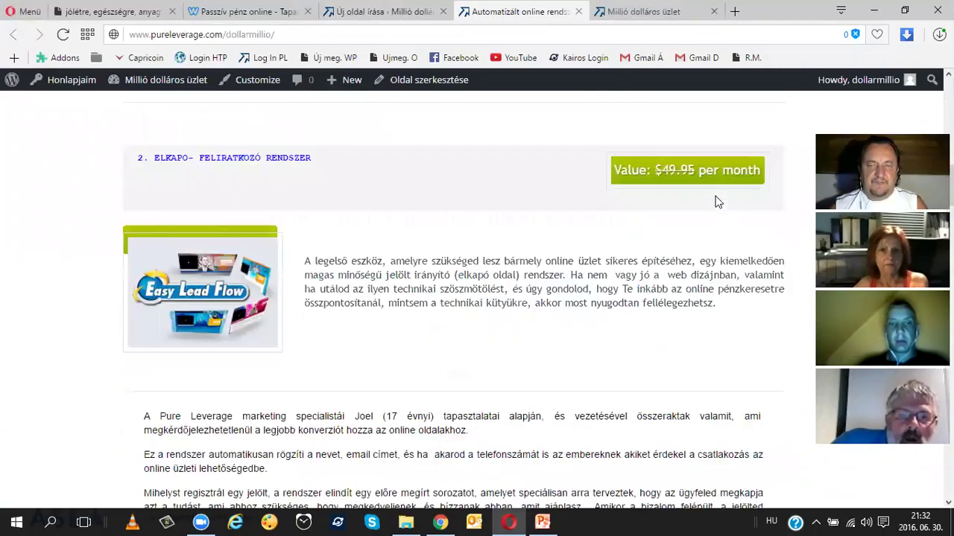
pyautogui.scroll(6, 666, 205)
pyautogui.scroll(-1, 684, 240)
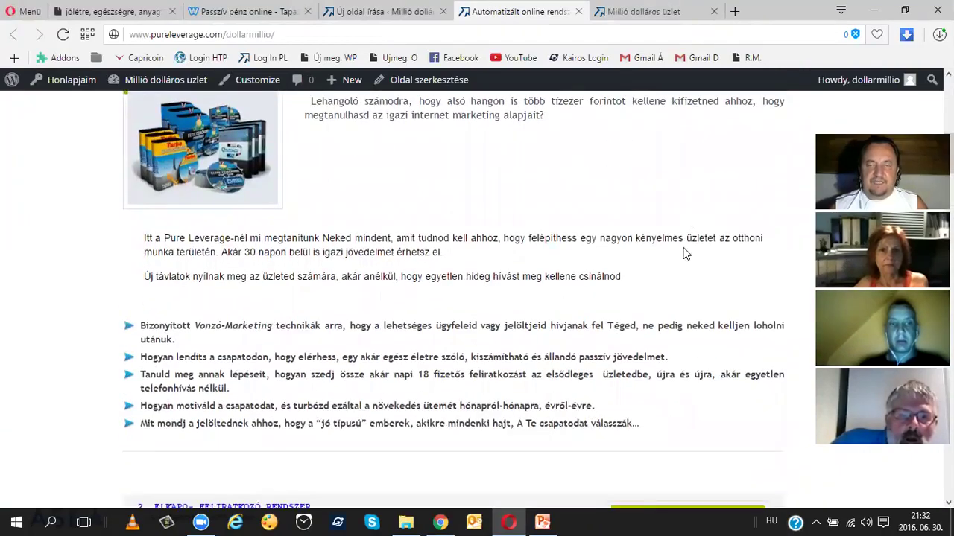
pyautogui.scroll(3, 685, 254)
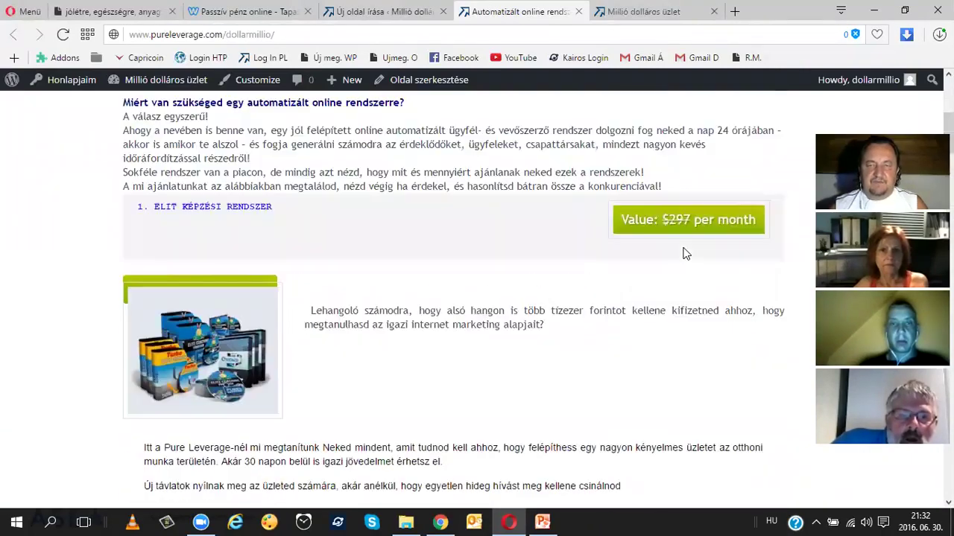
# Go back to the page's editor and set its template to Sidebar Template.
pyautogui.click(384, 16)
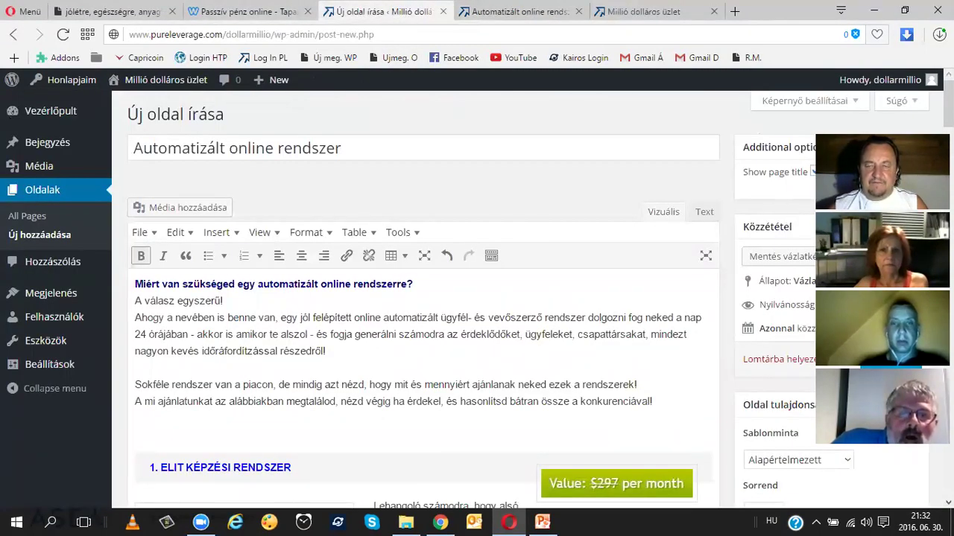
pyautogui.scroll(-2, 477, 298)
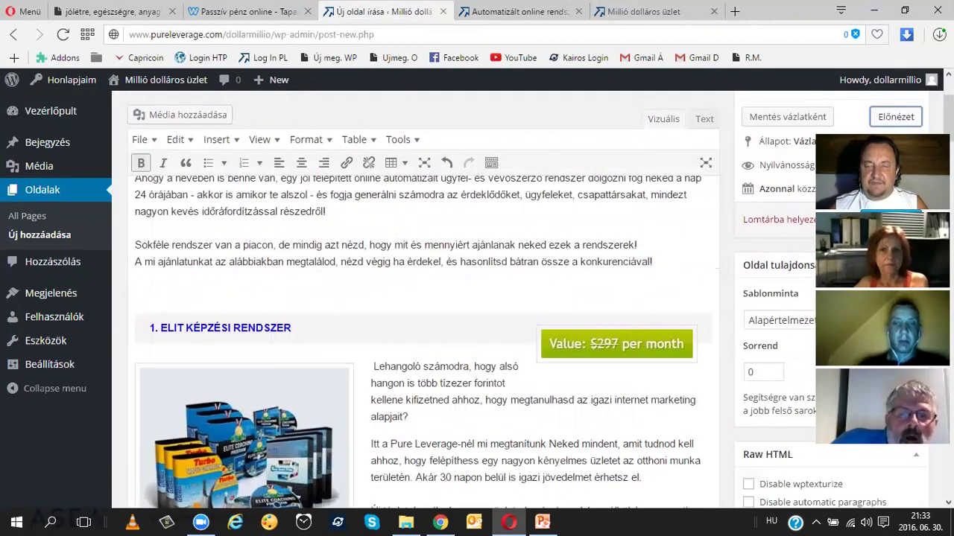
pyautogui.click(779, 320)
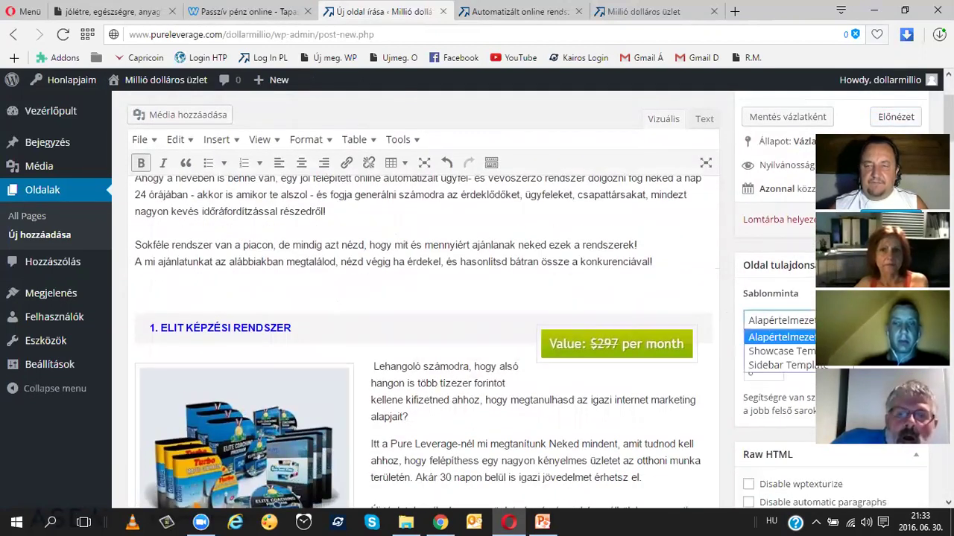
pyautogui.click(785, 366)
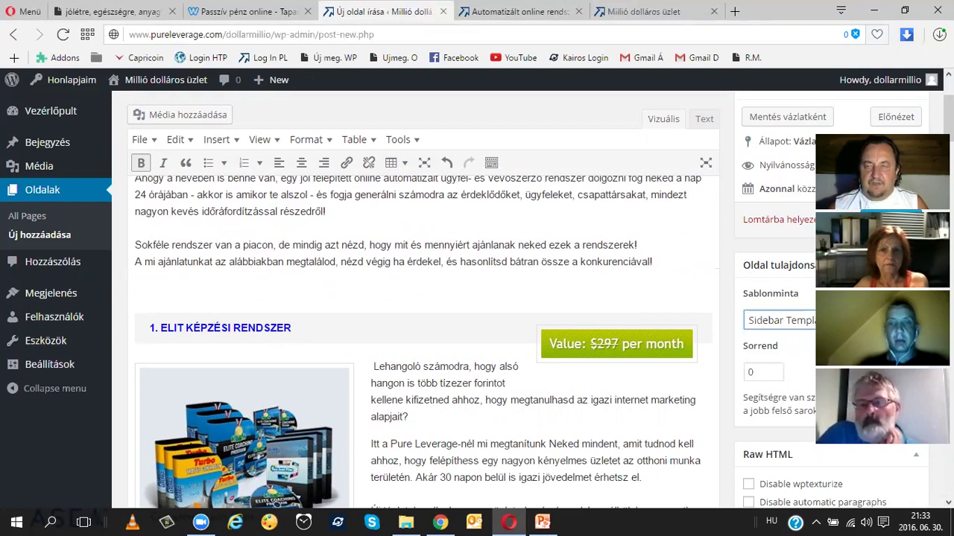
# Preview the Automatizált online rendszer page again and examine its header, text and sidebar with the new template.
pyautogui.click(898, 119)
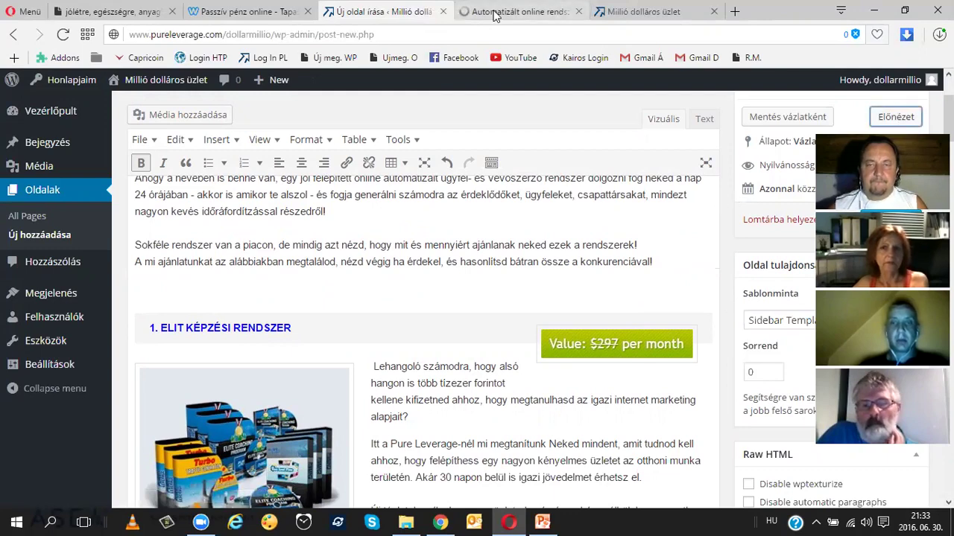
pyautogui.click(551, 11)
pyautogui.scroll(-3, 629, 164)
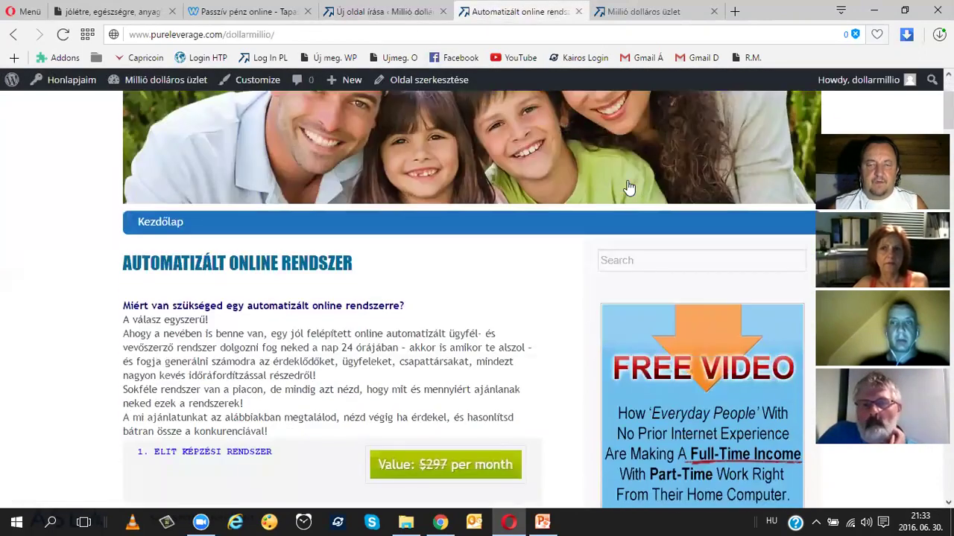
pyautogui.scroll(-10, 629, 188)
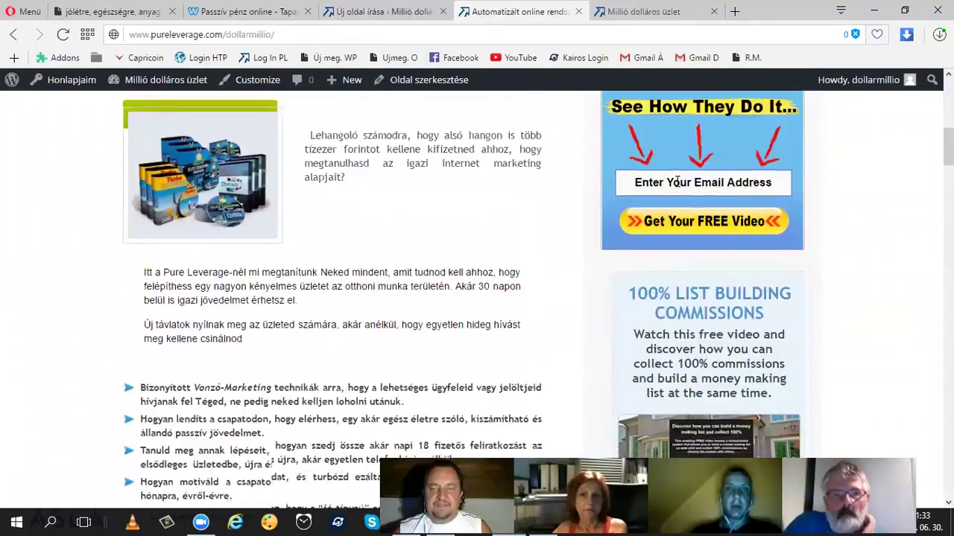
pyautogui.scroll(6, 678, 183)
pyautogui.scroll(2, 704, 196)
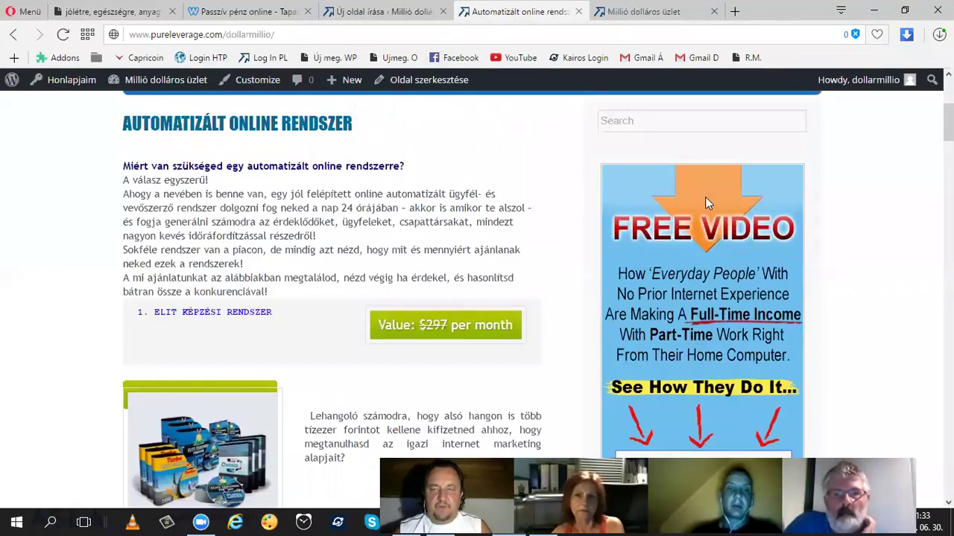
pyautogui.scroll(3, 703, 200)
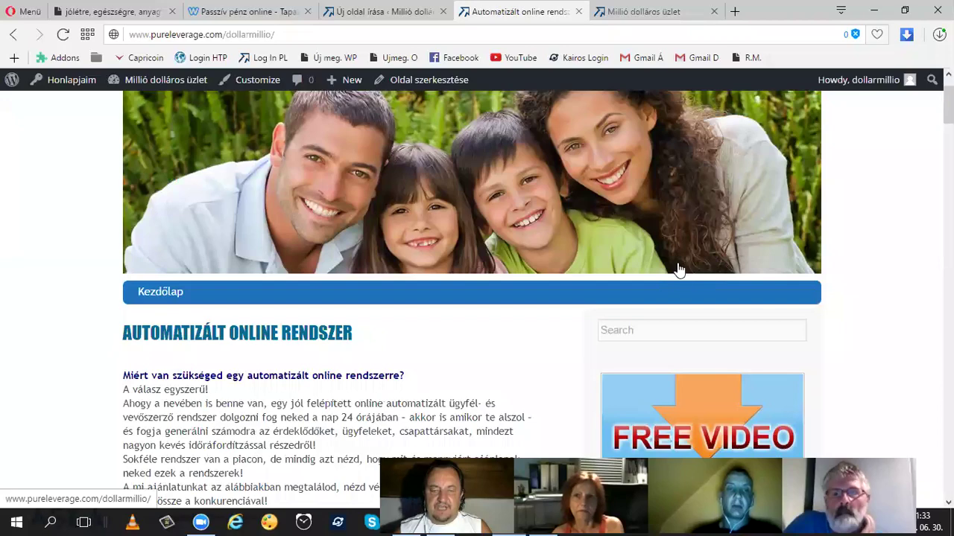
pyautogui.scroll(-3, 677, 266)
pyautogui.scroll(4, 676, 261)
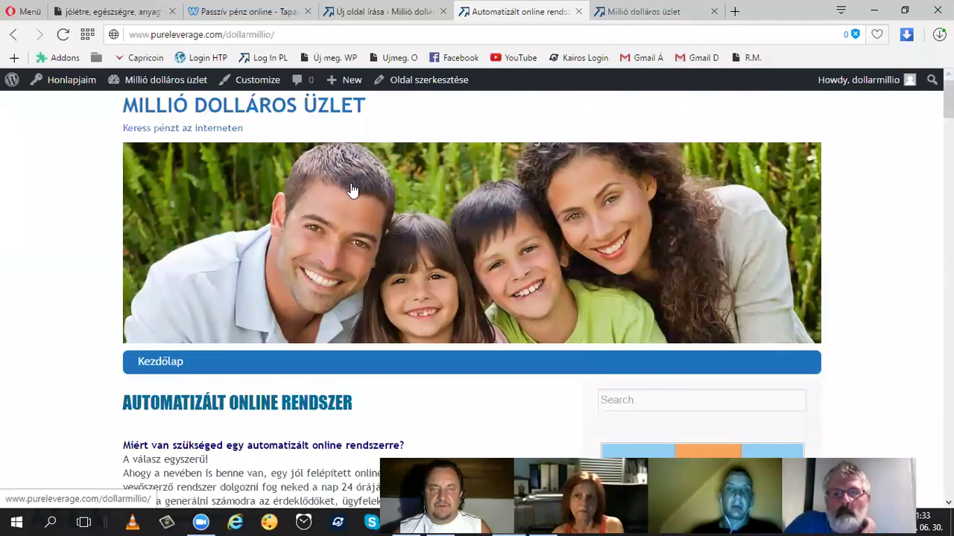
# Return to the editor and publish the Automatizált online rendszer page.
pyautogui.click(385, 13)
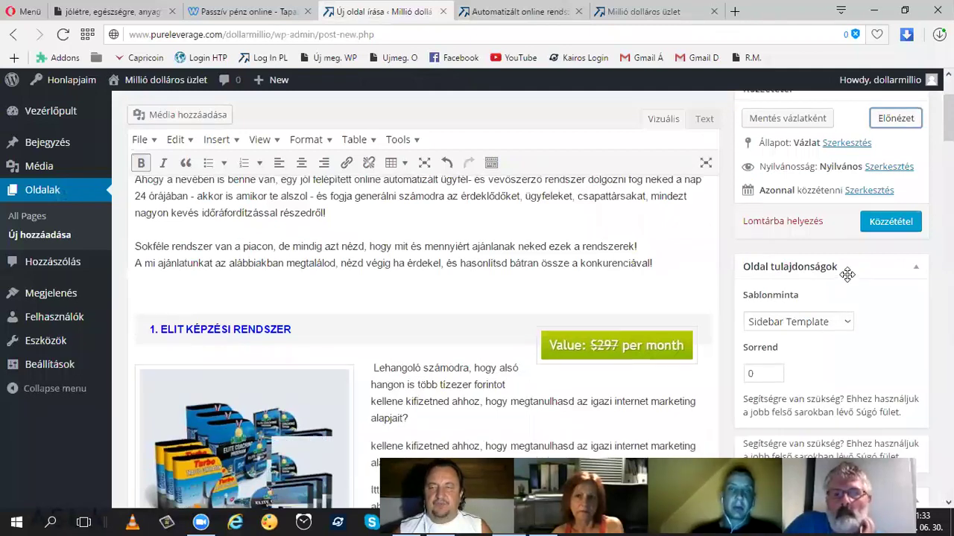
pyautogui.scroll(1, 846, 280)
pyautogui.click(891, 289)
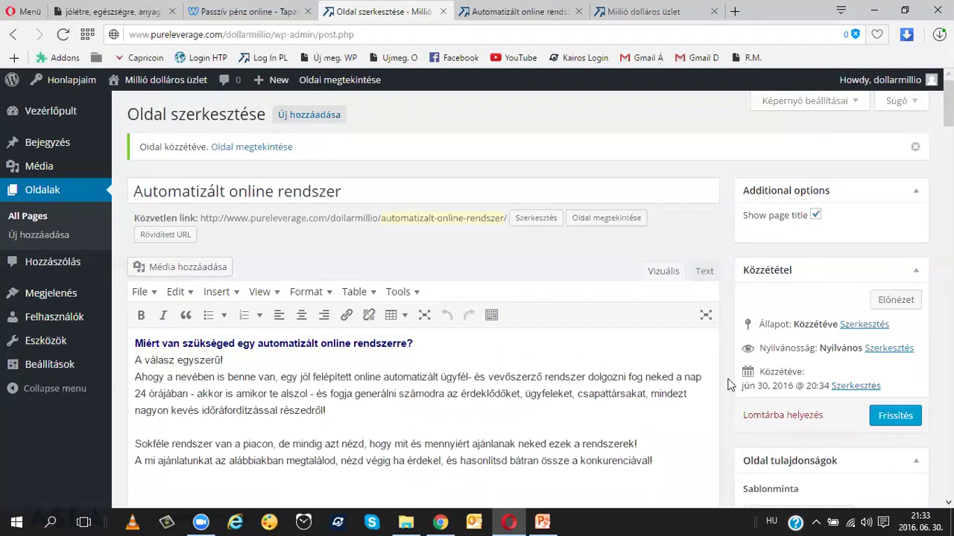
# In the example blog in Chrome, open the front page "Ha szeretnél változtatni az életeden, anyagi helyzeteden - jó helyen jársz!" for editing and copy its title.
pyautogui.click(442, 521)
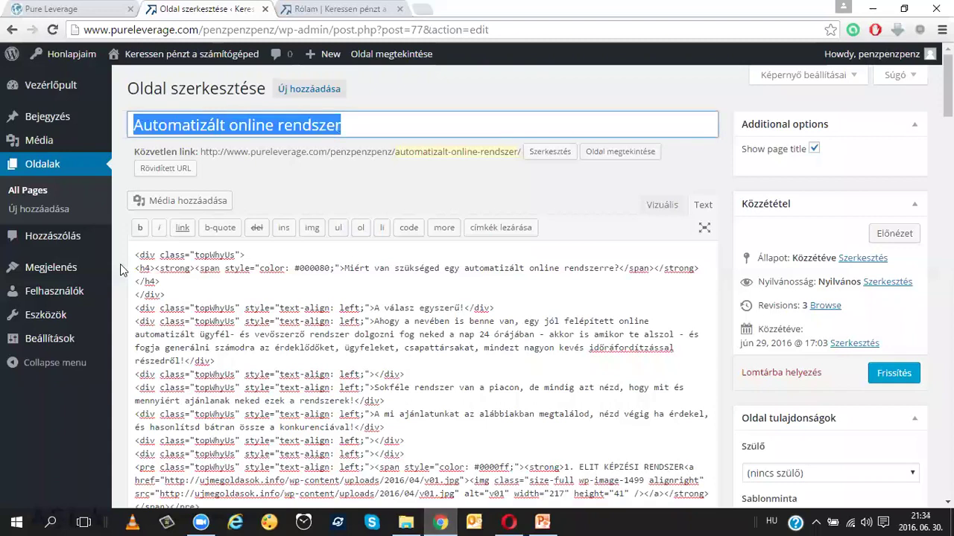
pyautogui.click(35, 169)
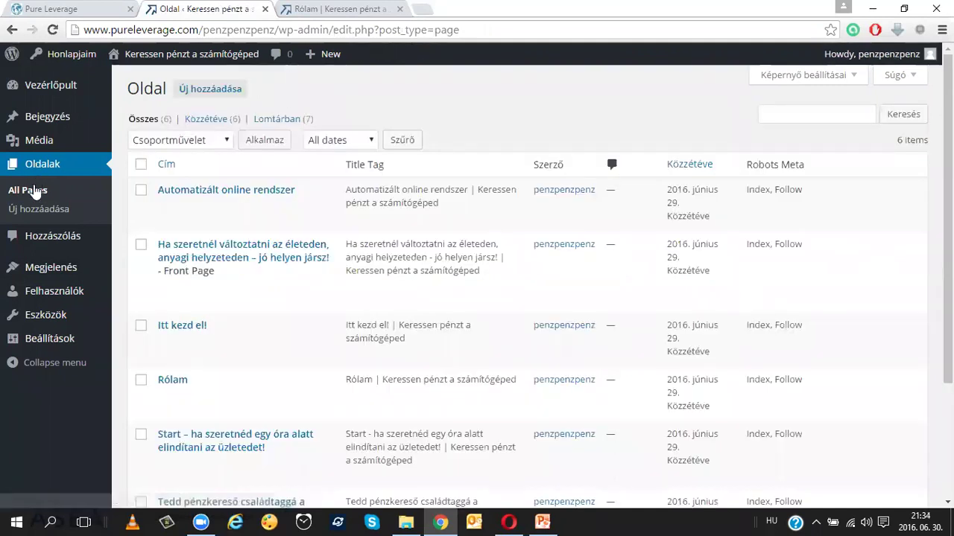
pyautogui.click(227, 249)
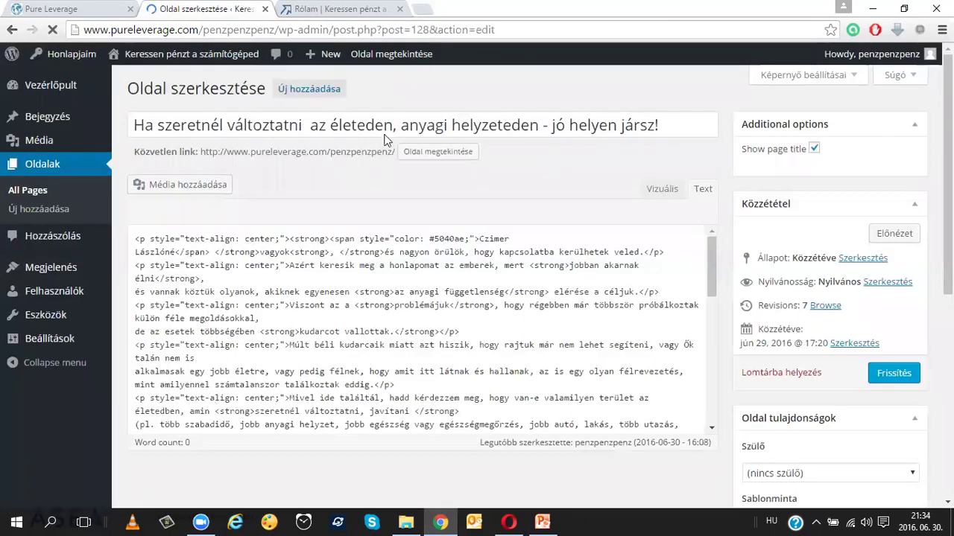
pyautogui.tripleClick(387, 124)
pyautogui.rightClick(386, 127)
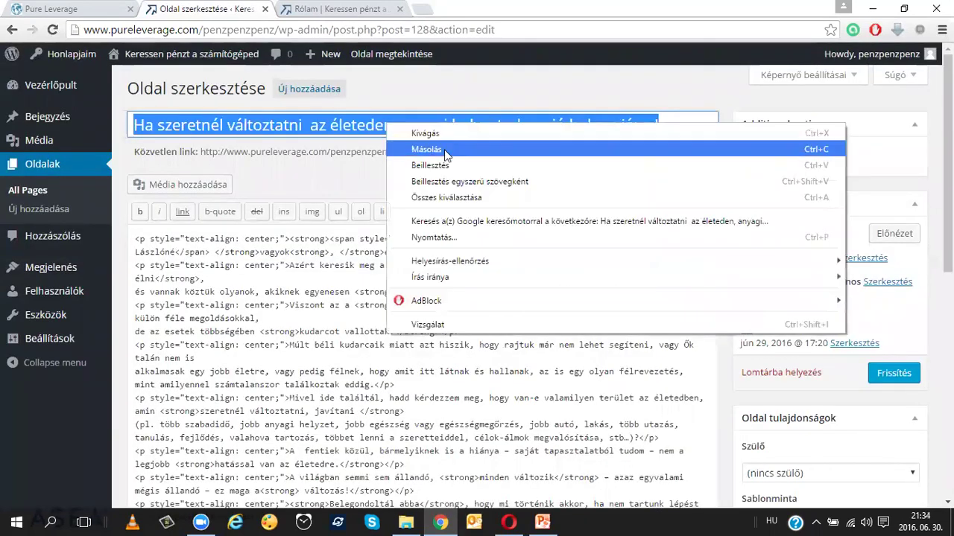
pyautogui.click(441, 150)
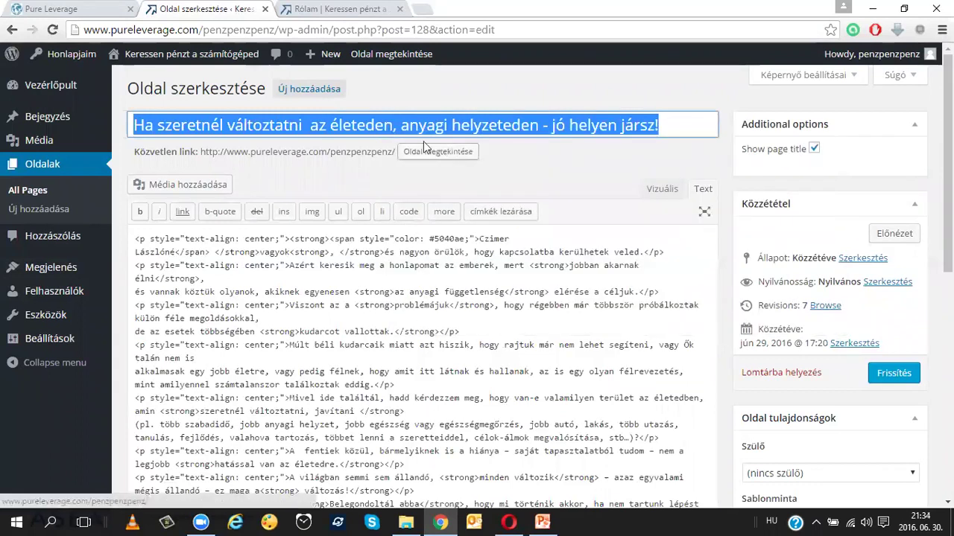
# Add another new page to the Millió dolláros üzlet blog in Opera and paste the copied front page title into it.
pyautogui.click(509, 521)
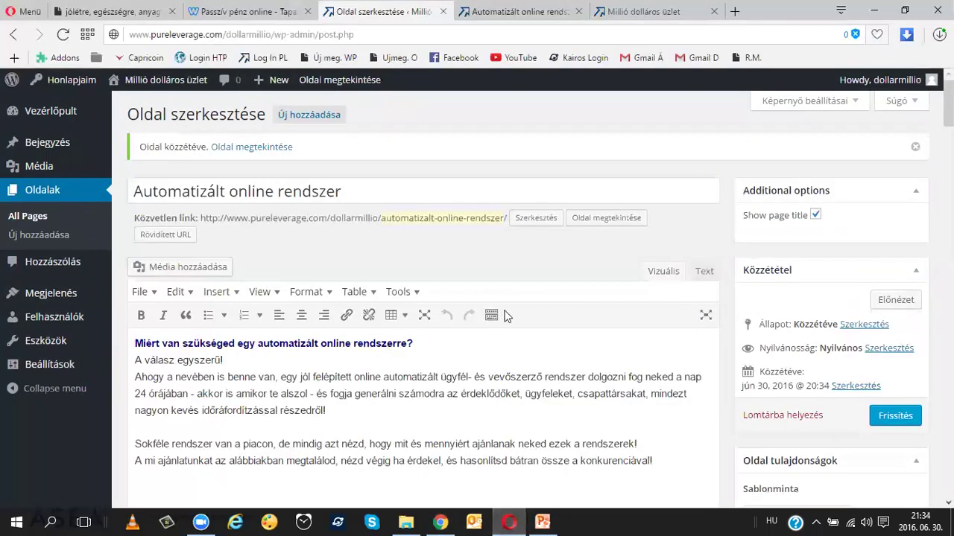
pyautogui.click(304, 116)
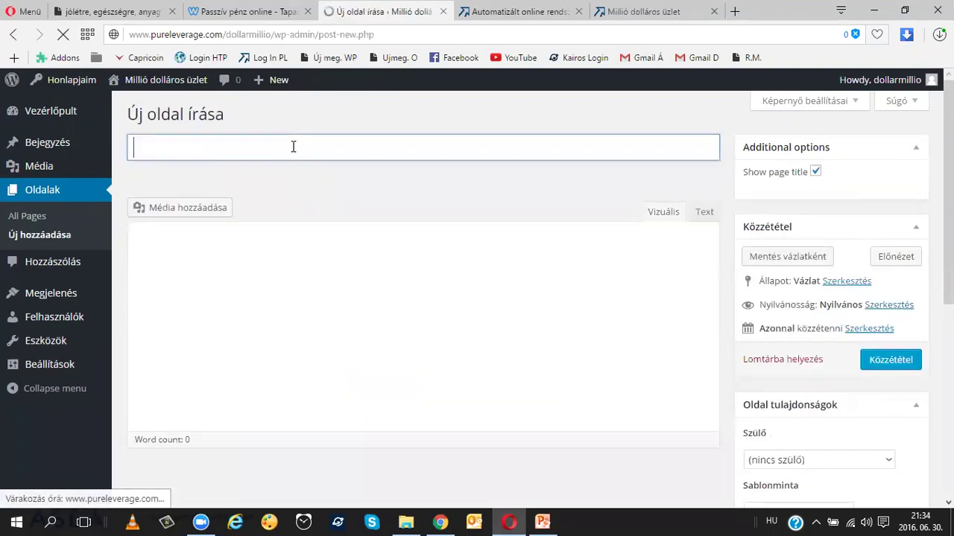
pyautogui.click(294, 148)
pyautogui.rightClick(294, 149)
pyautogui.click(344, 230)
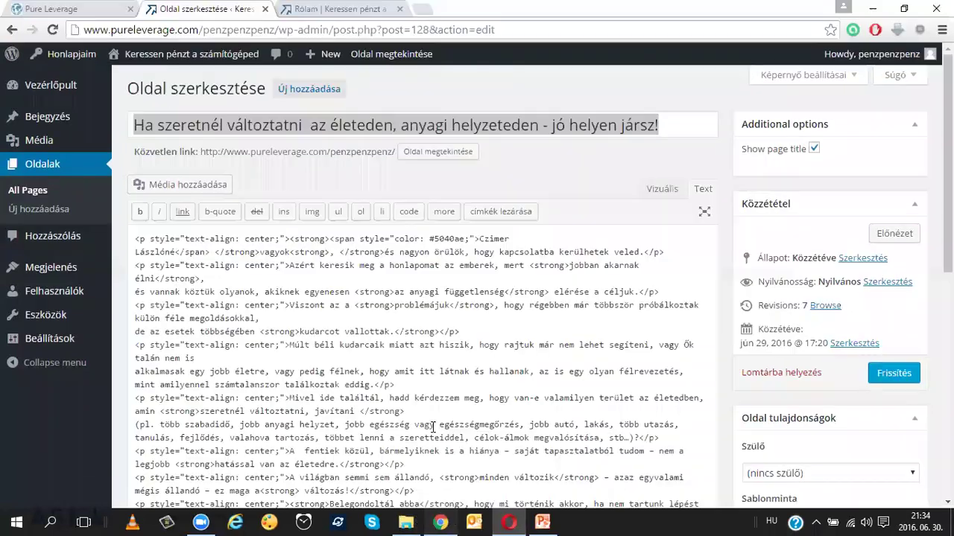
# Select the entire HTML code of the example blog's front page in Chrome and copy it.
pyautogui.click(465, 311)
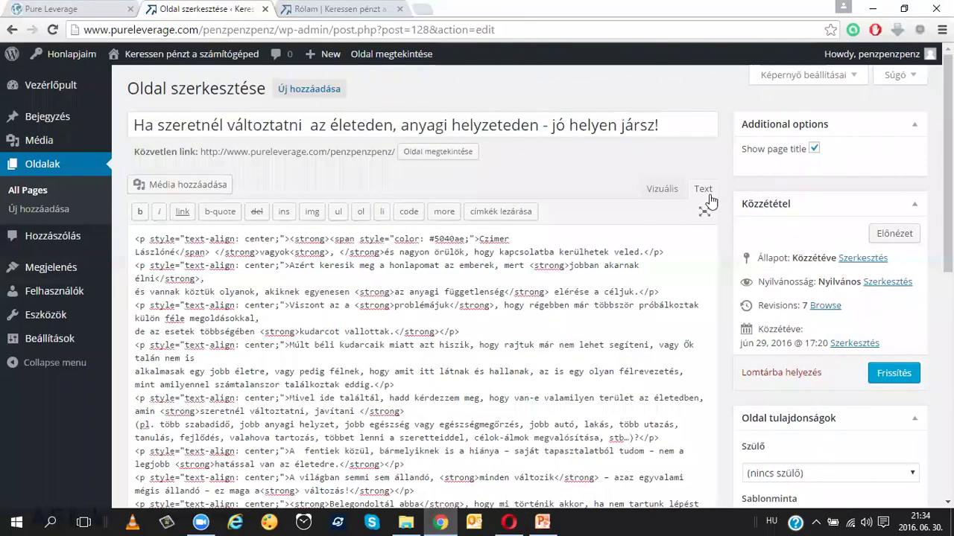
pyautogui.hotkey('ctrl', 'a')
pyautogui.rightClick(262, 280)
pyautogui.click(295, 308)
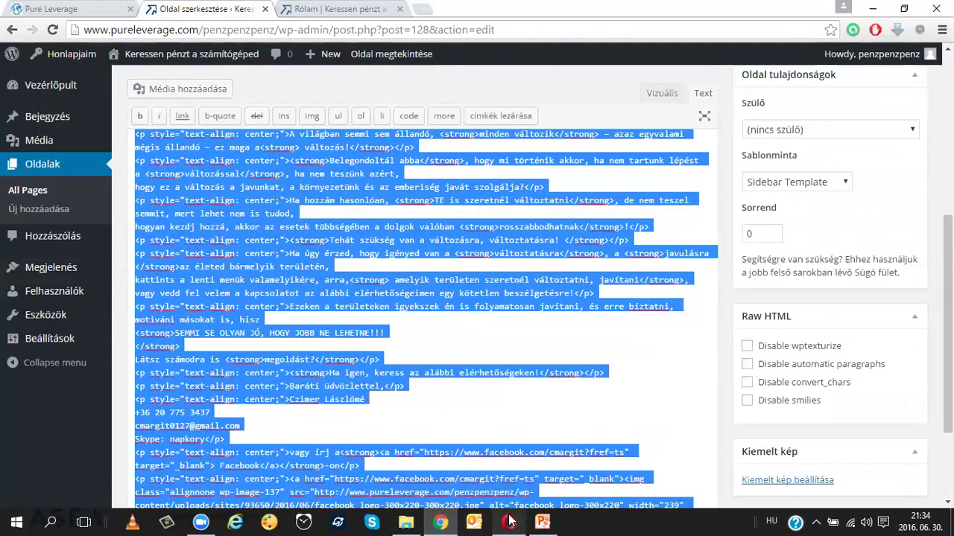
# Paste the copied front page HTML code into the new page in Opera, and show the content in visual mode.
pyautogui.click(509, 521)
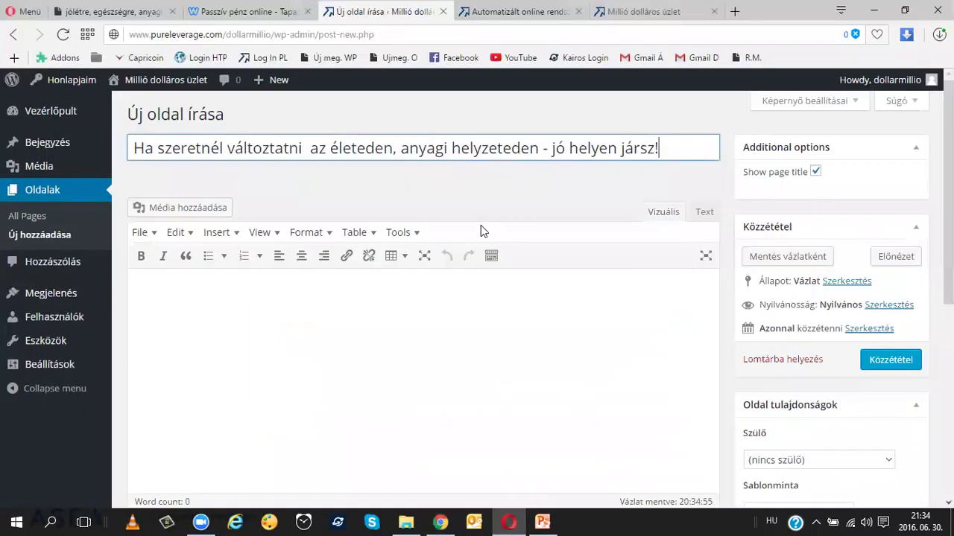
pyautogui.click(703, 213)
pyautogui.rightClick(414, 281)
pyautogui.click(454, 362)
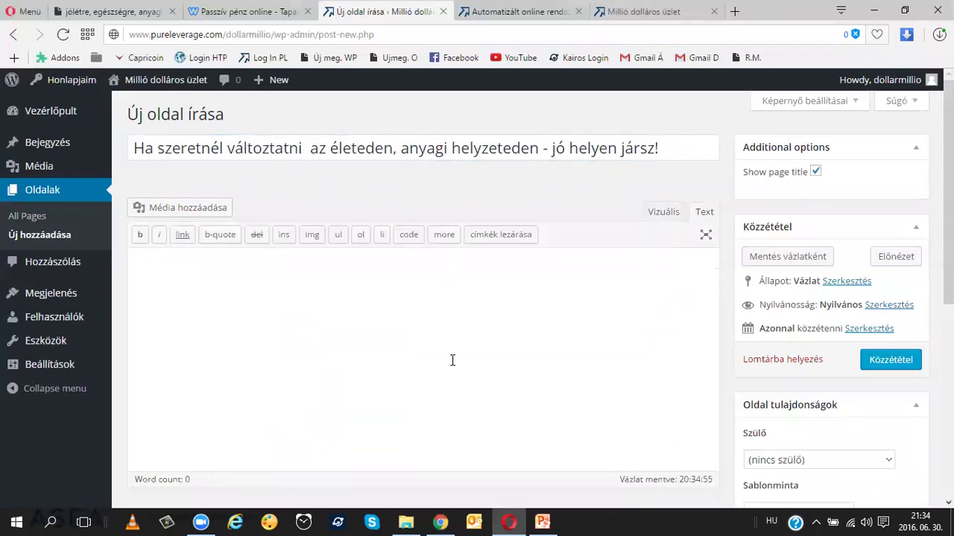
pyautogui.scroll(10, 657, 237)
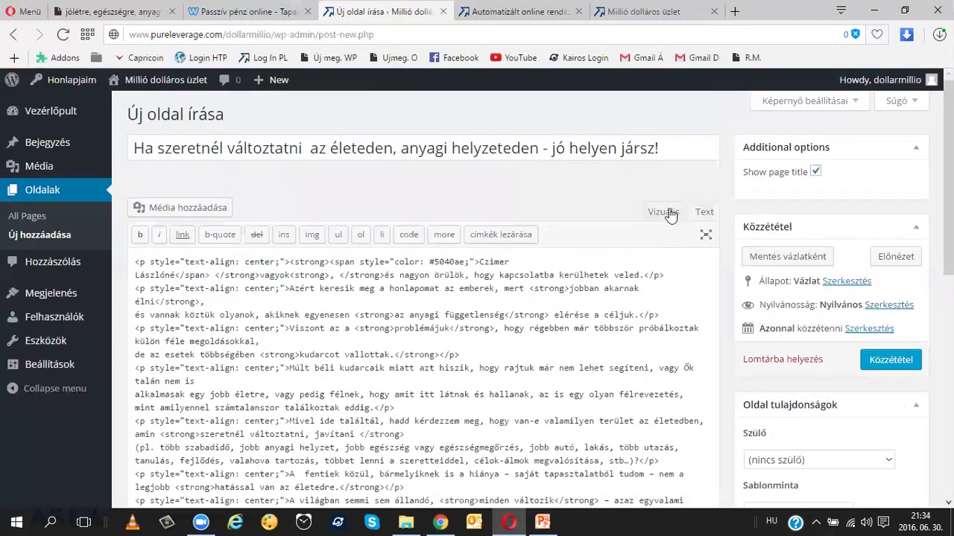
pyautogui.click(670, 214)
# Assign the Sidebar Template to the new "Ha szeretnél változtatni az életeden" page and publish it.
pyautogui.scroll(-3, 840, 257)
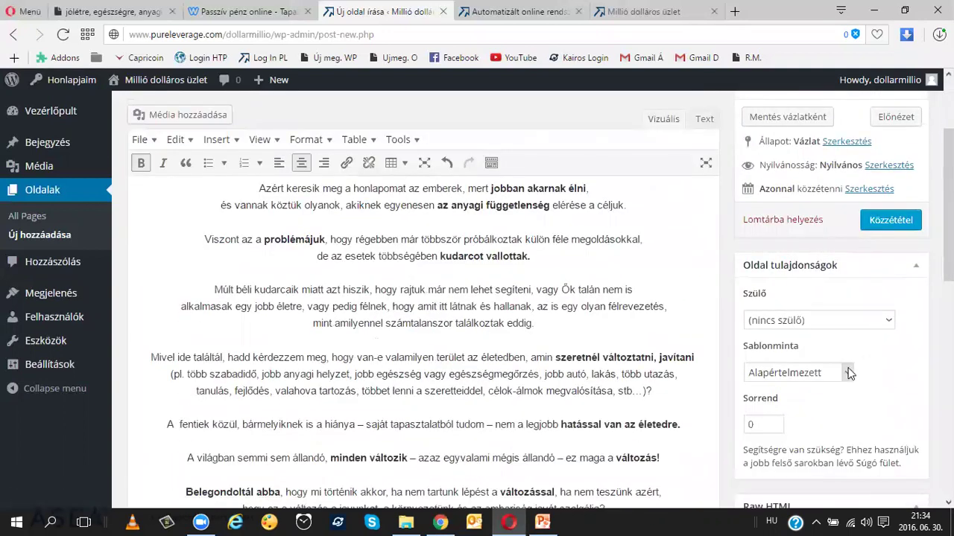
pyautogui.click(849, 373)
pyautogui.click(821, 417)
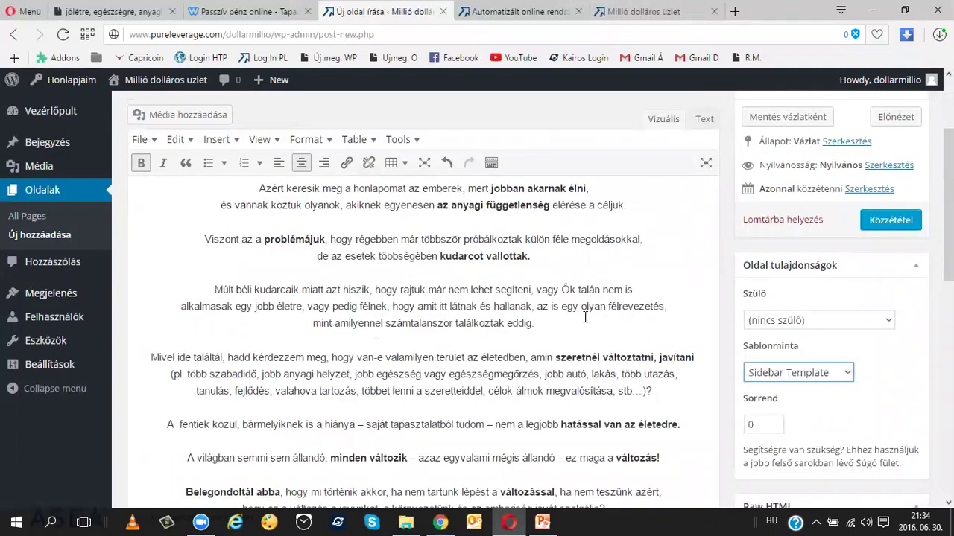
pyautogui.scroll(2, 585, 318)
pyautogui.click(891, 359)
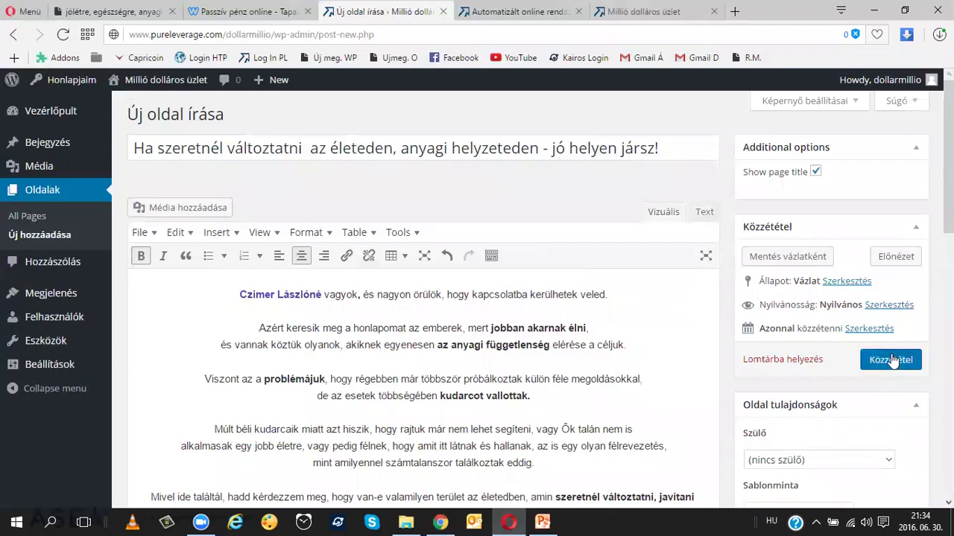
# Switch to the example blog in Chrome and open its "Itt kezd el!" page for editing.
pyautogui.click(443, 522)
pyautogui.click(43, 169)
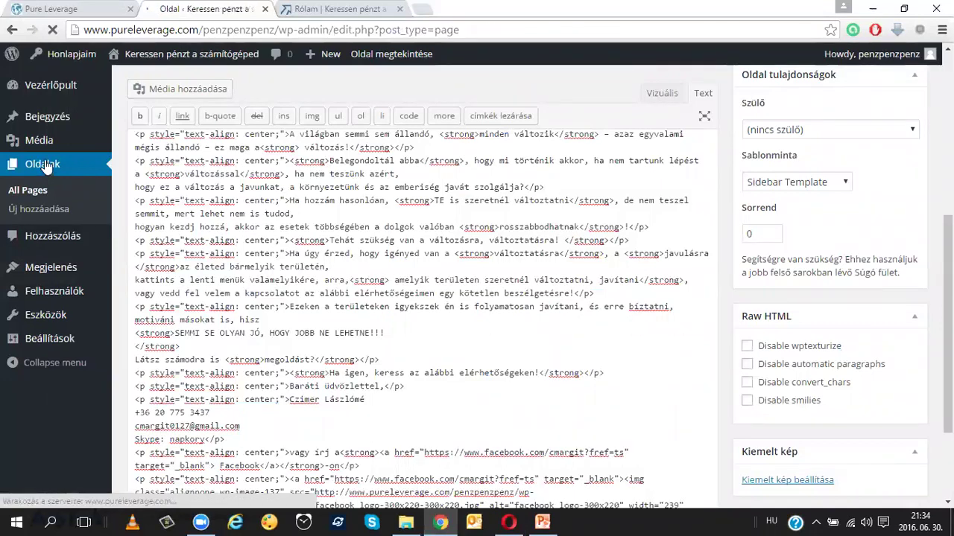
pyautogui.scroll(-3, 205, 263)
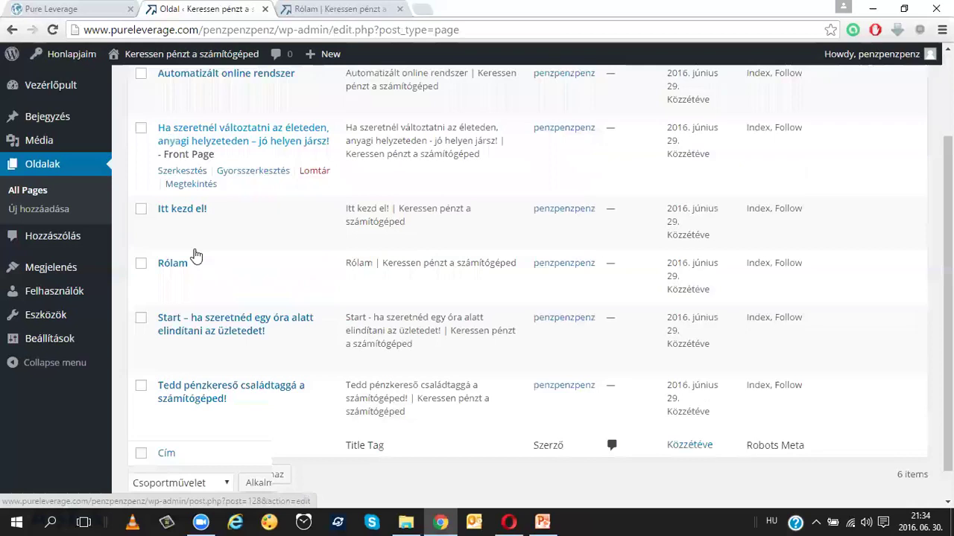
pyautogui.click(182, 188)
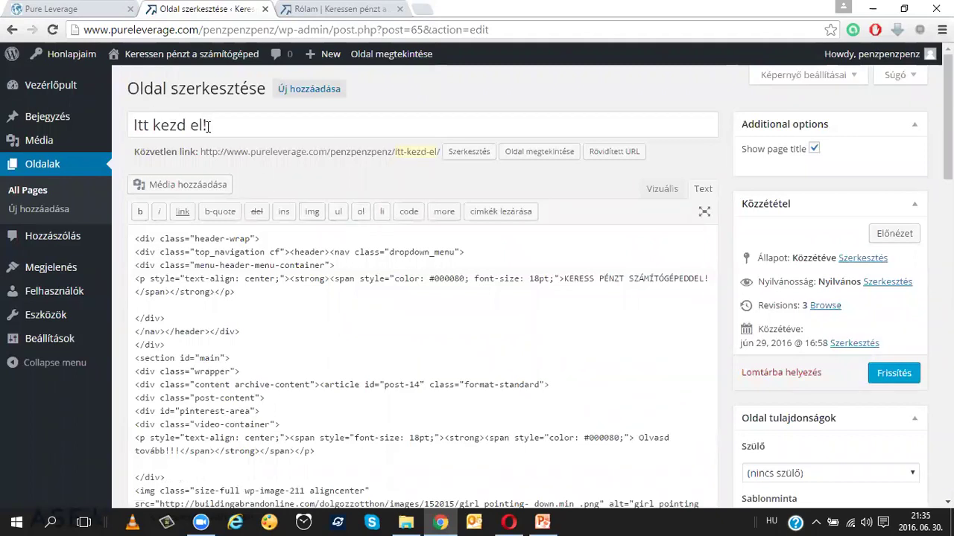
# Select the entire HTML code of the example "Itt kezd el!" page and copy it.
pyautogui.moveTo(209, 126); pyautogui.dragTo(121, 121)
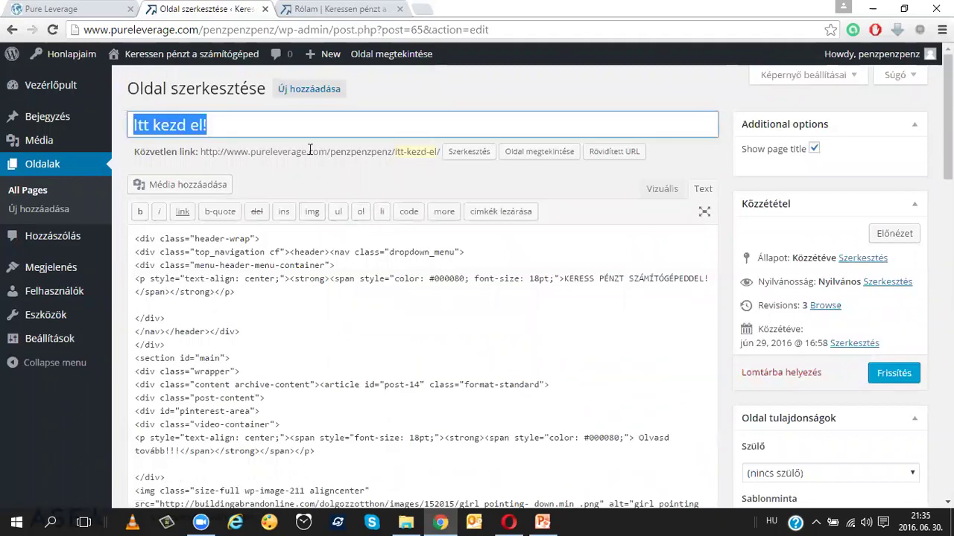
pyautogui.click(230, 267)
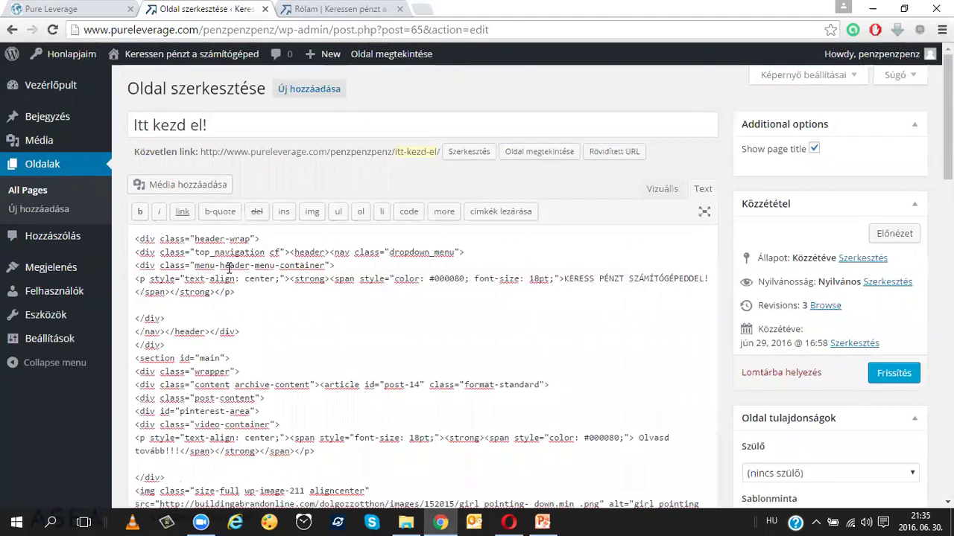
pyautogui.hotkey('ctrl', 'a')
pyautogui.scroll(-5, 216, 261)
pyautogui.rightClick(204, 250)
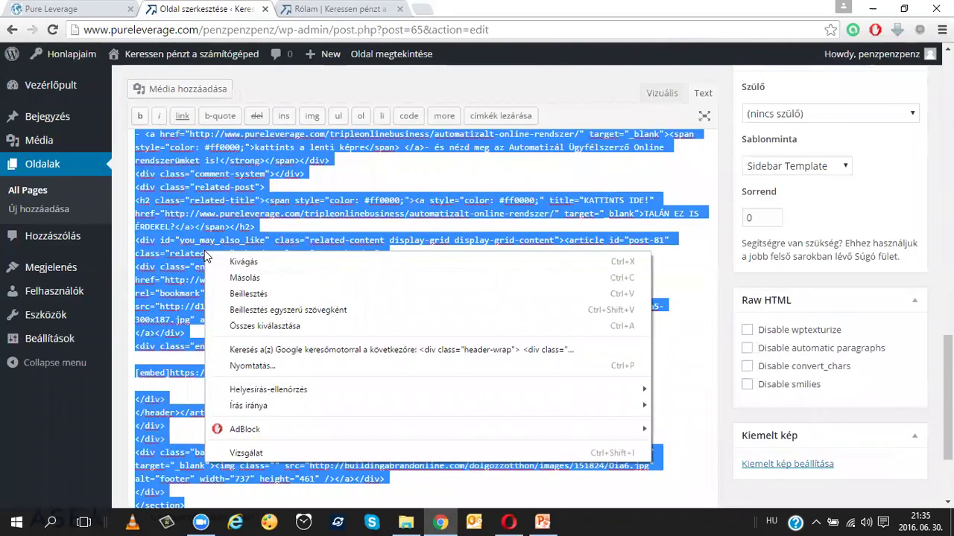
pyautogui.click(243, 277)
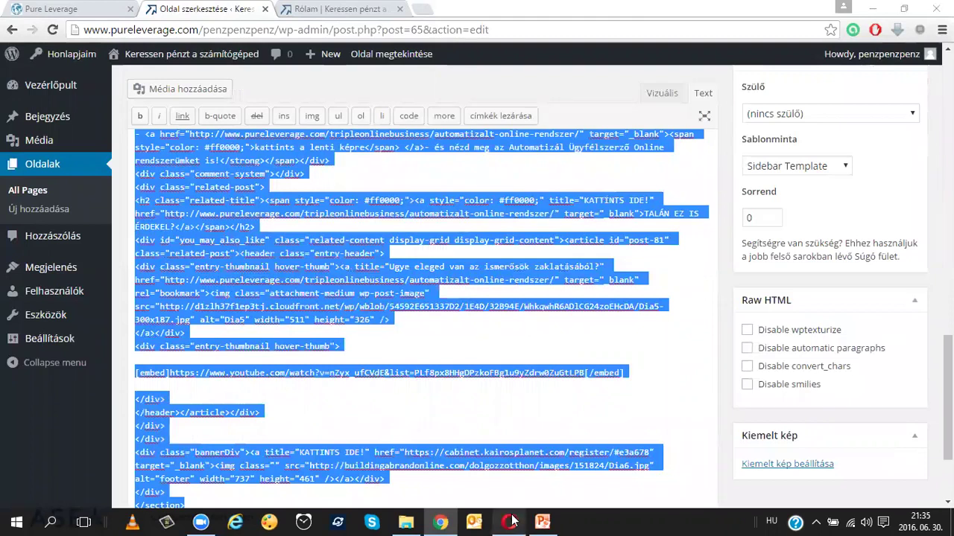
# Add another new page to the Millió dolláros üzlet blog in Opera and title it "Itt kezd el!".
pyautogui.click(508, 523)
pyautogui.click(309, 115)
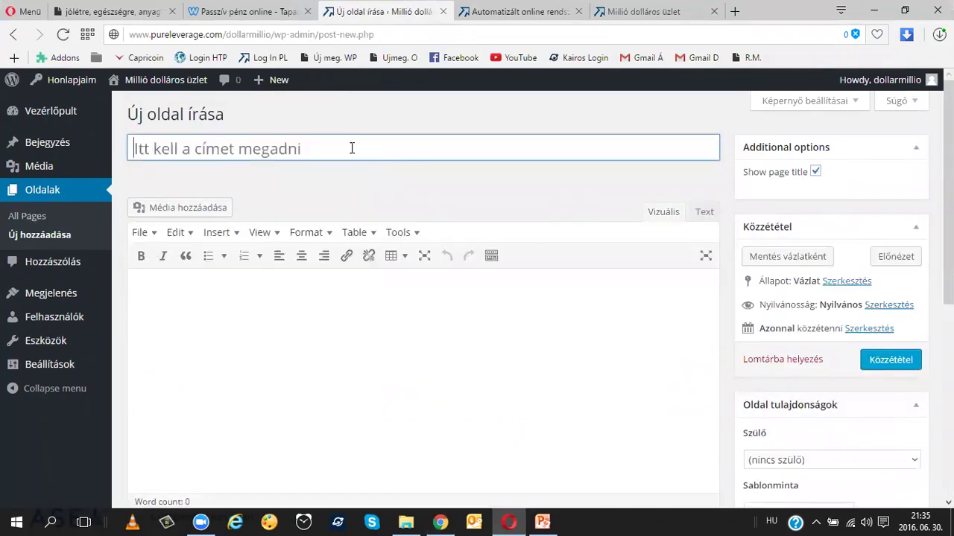
pyautogui.click(352, 148)
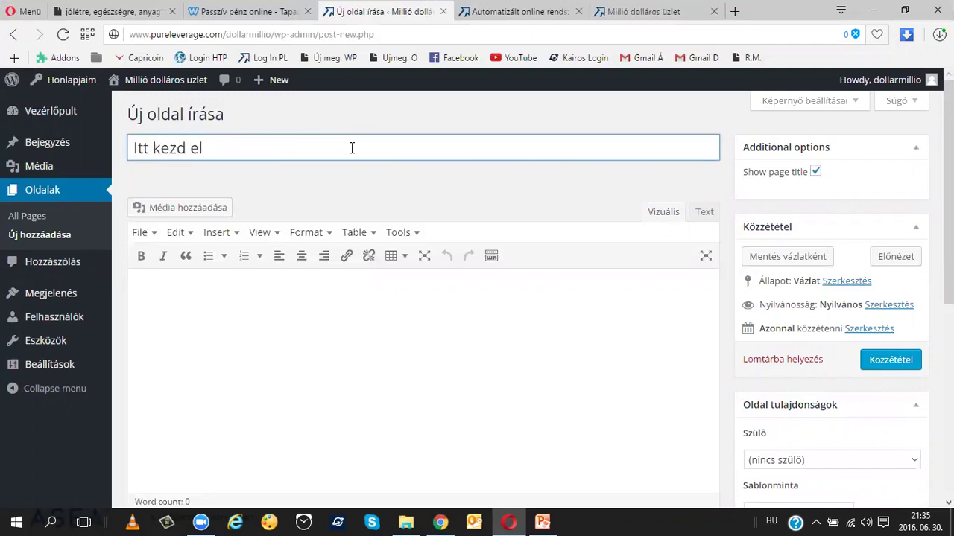
# Paste the copied HTML code into the "Itt kezd el!" page content in text mode.
pyautogui.click(704, 212)
pyautogui.rightClick(346, 274)
pyautogui.click(385, 348)
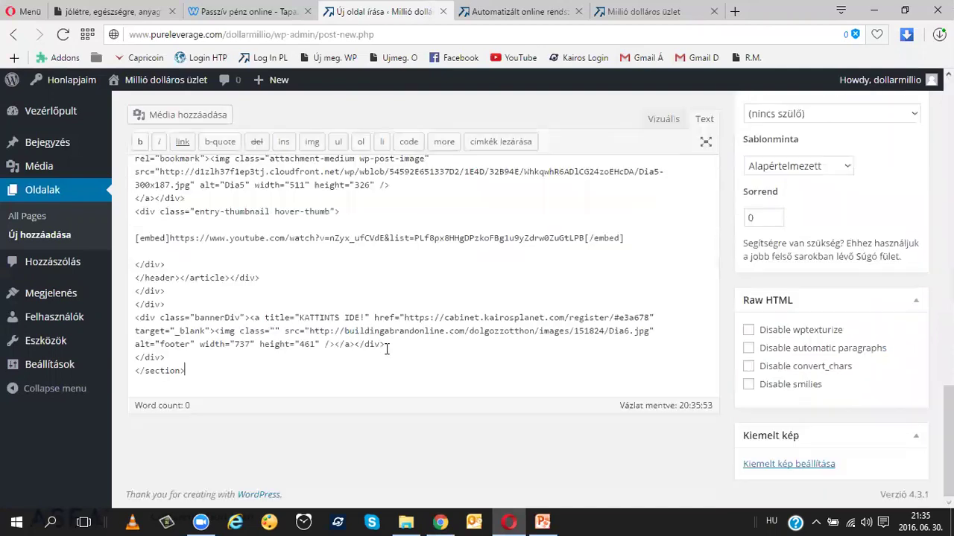
# Assign the Sidebar Template to the "Itt kezd el!" page and publish it.
pyautogui.scroll(5, 823, 298)
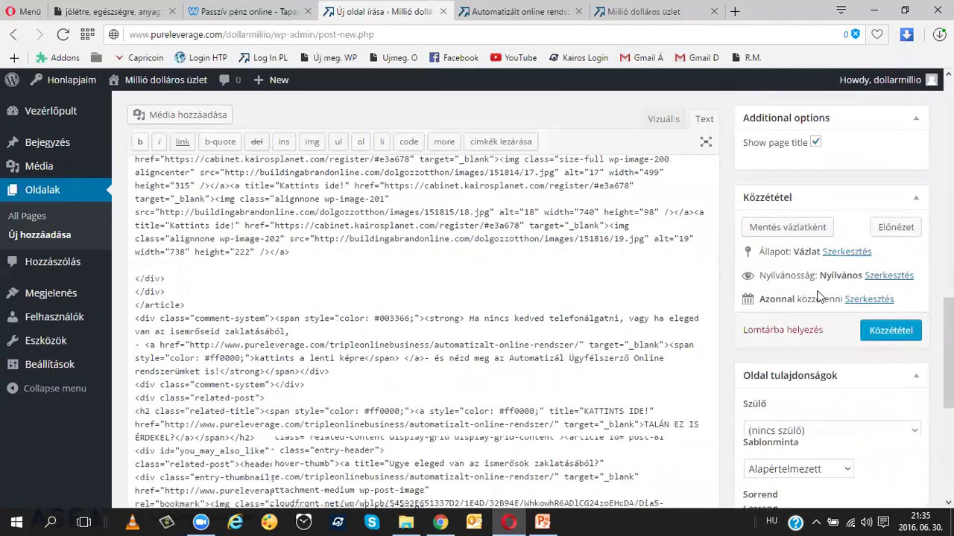
pyautogui.scroll(-2, 827, 313)
pyautogui.click(840, 346)
pyautogui.click(783, 392)
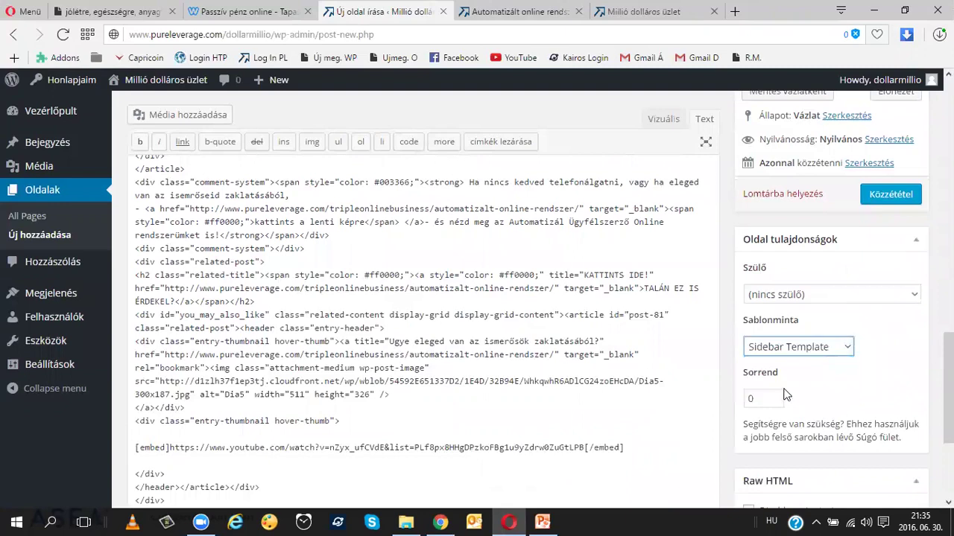
pyautogui.click(878, 195)
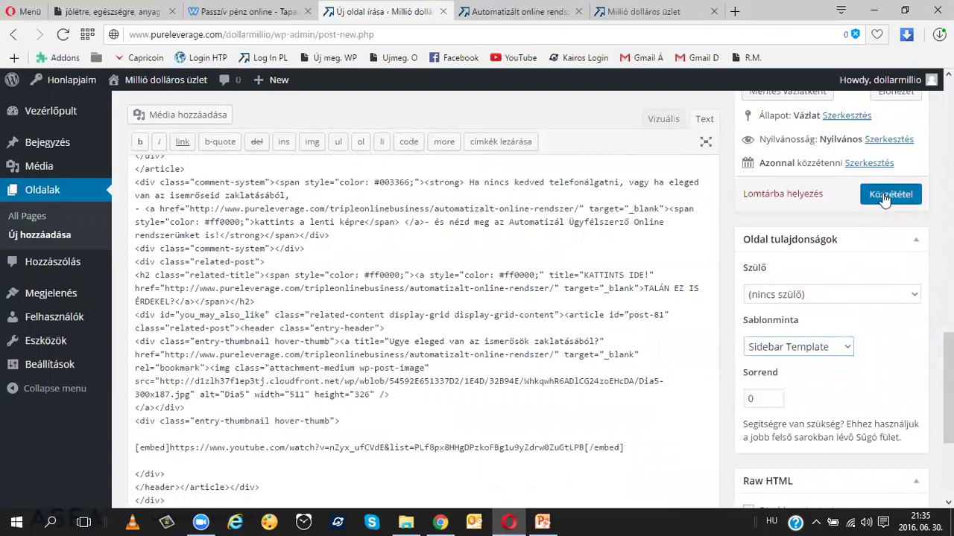
# Return to the example blog in Chrome and open the page "Start – ha szeretnéd egy óra alatt elindítani az üzletedet!" for editing.
pyautogui.click(440, 521)
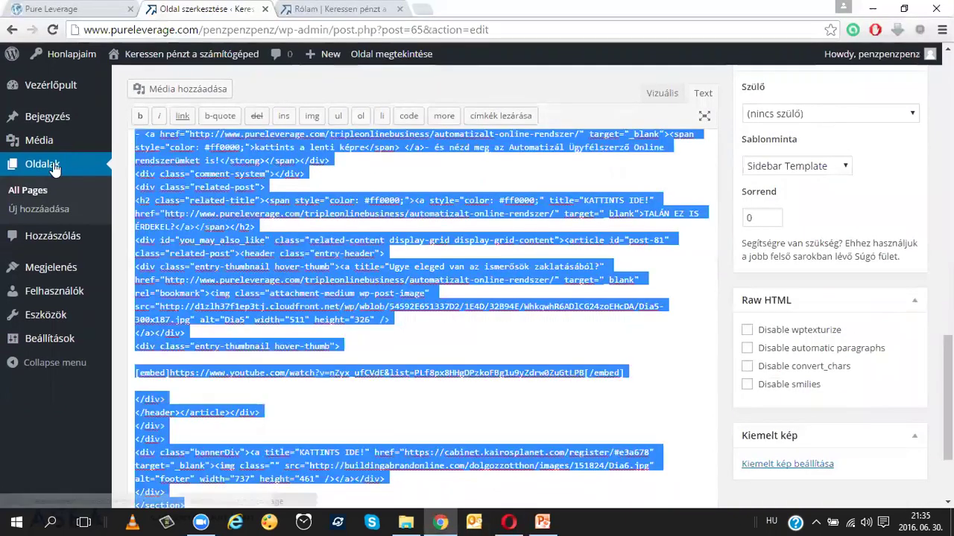
pyautogui.click(53, 170)
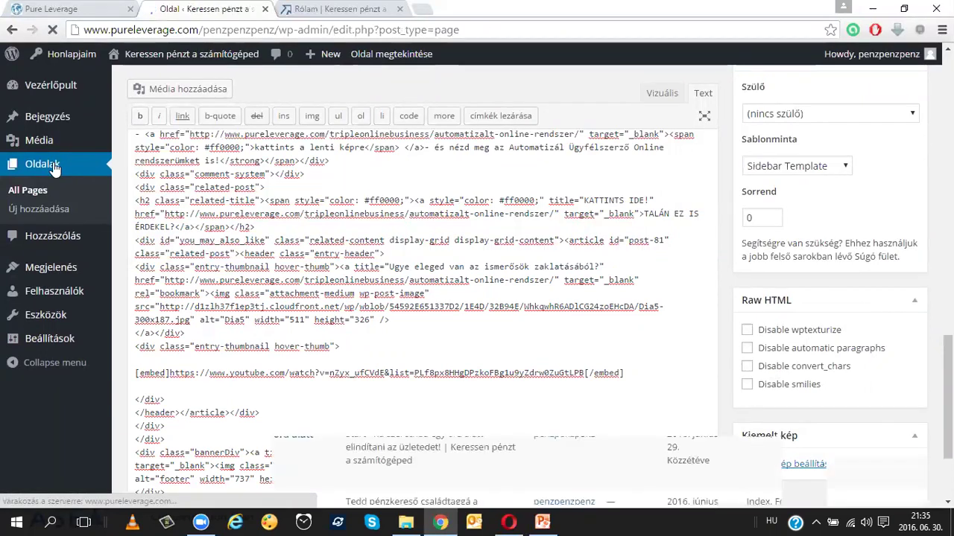
pyautogui.scroll(-3, 313, 206)
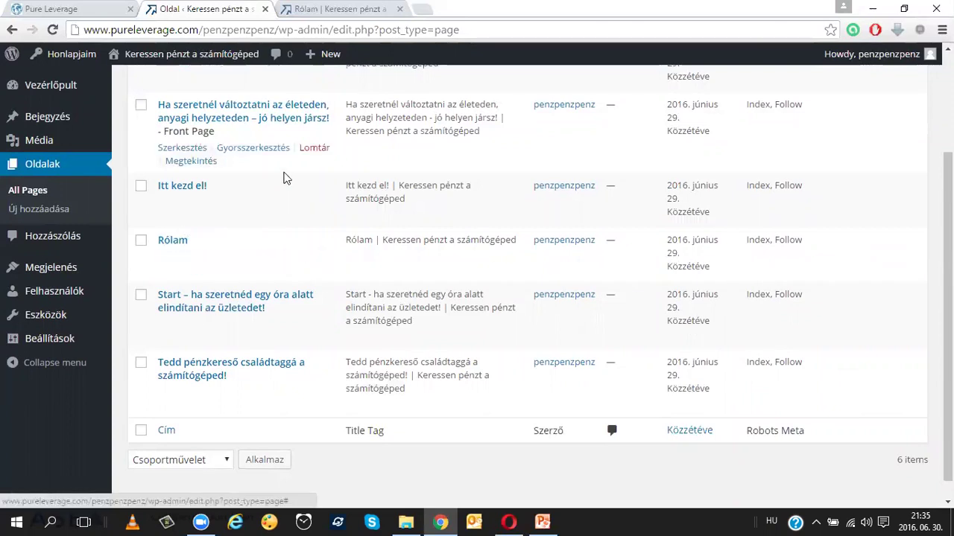
pyautogui.scroll(-1, 273, 167)
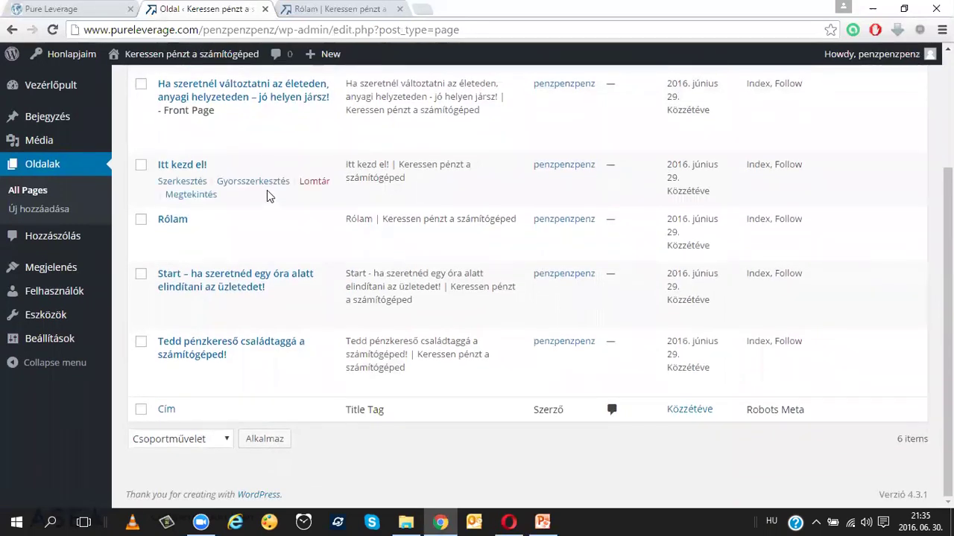
pyautogui.click(208, 286)
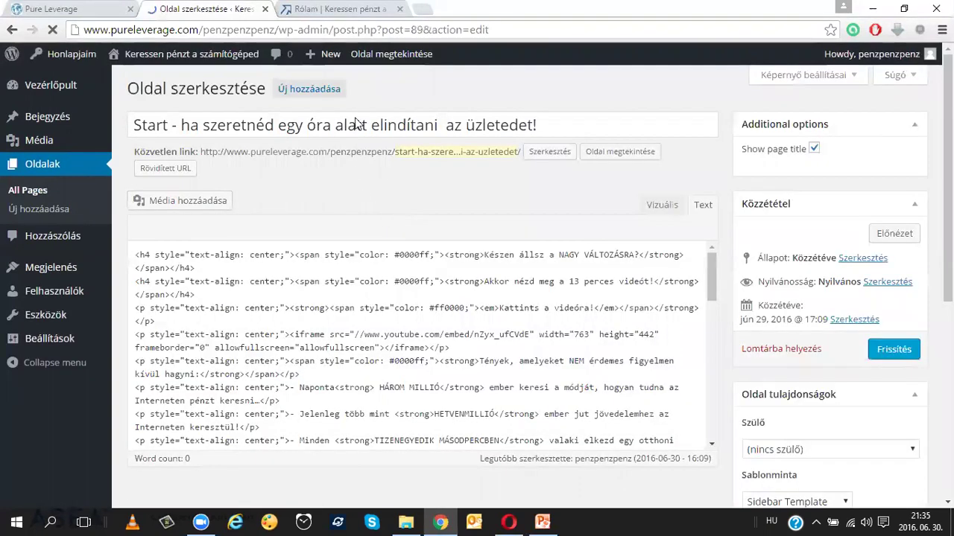
# Copy the full title of the example Start page.
pyautogui.doubleClick(355, 124)
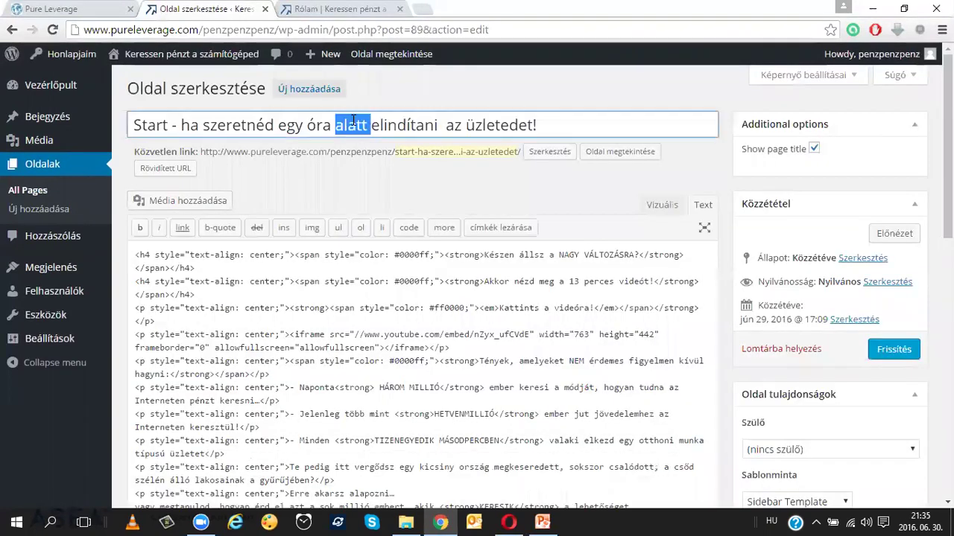
pyautogui.hotkey('ctrl', 'a')
pyautogui.rightClick(355, 125)
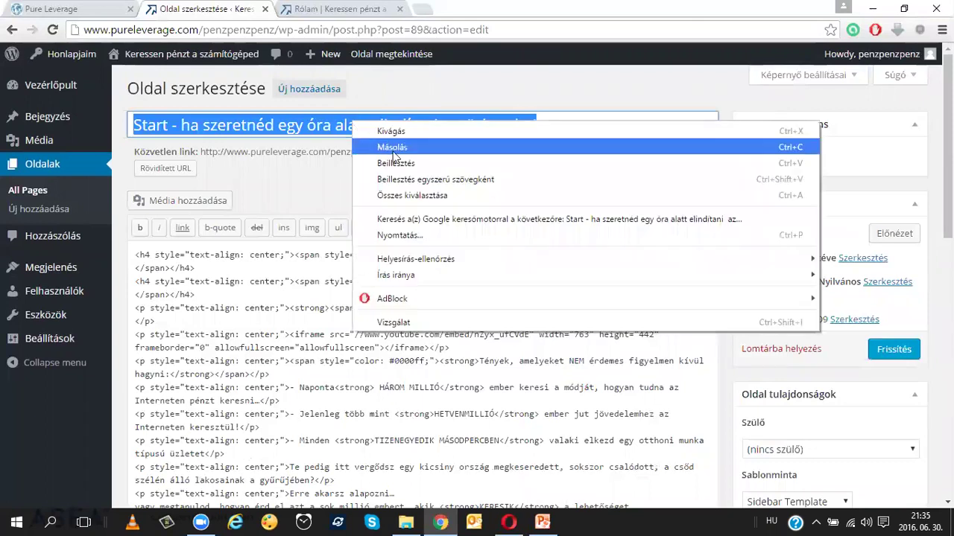
pyautogui.click(387, 145)
# Add a new page to the Millió dolláros üzlet blog in Opera, paste the copied Start title and keep the content in text mode.
pyautogui.click(511, 522)
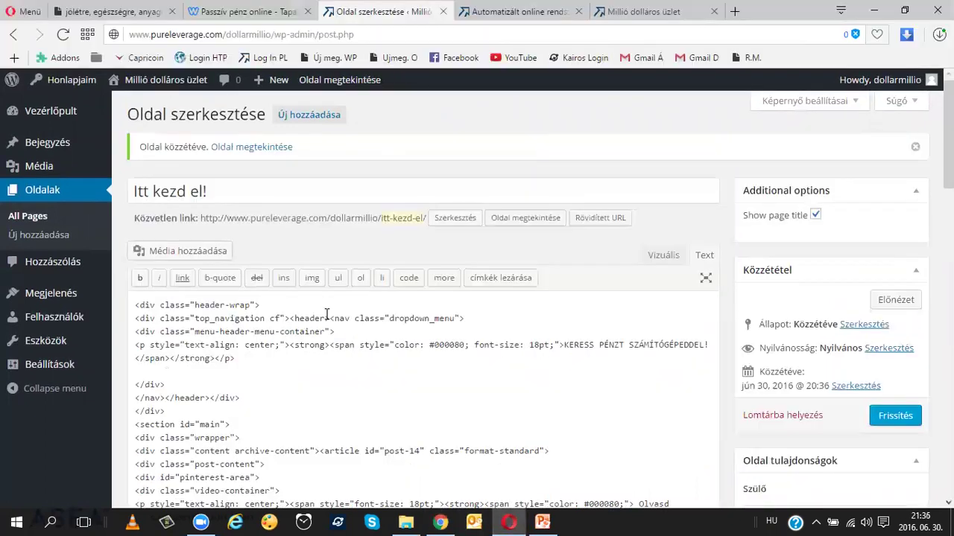
pyautogui.click(324, 117)
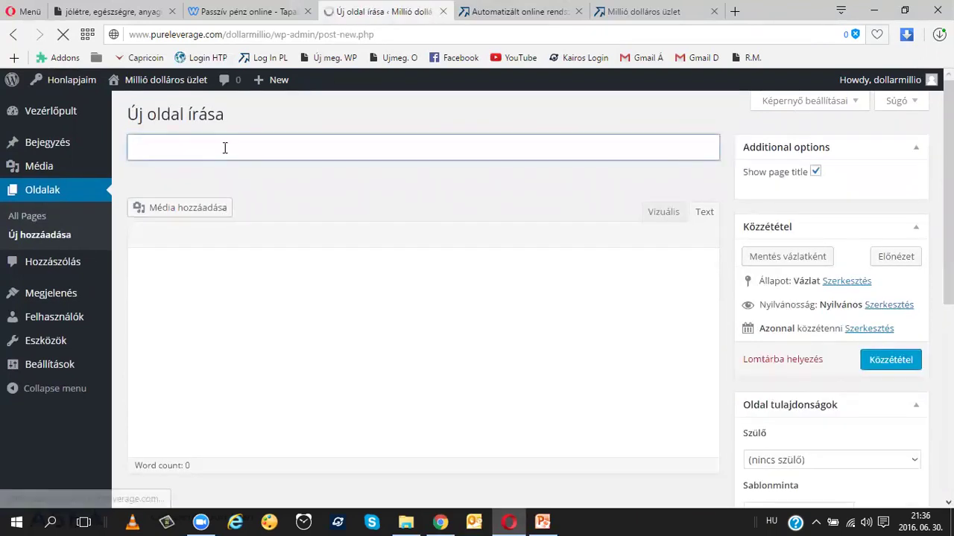
pyautogui.rightClick(195, 149)
pyautogui.click(183, 148)
pyautogui.click(183, 149)
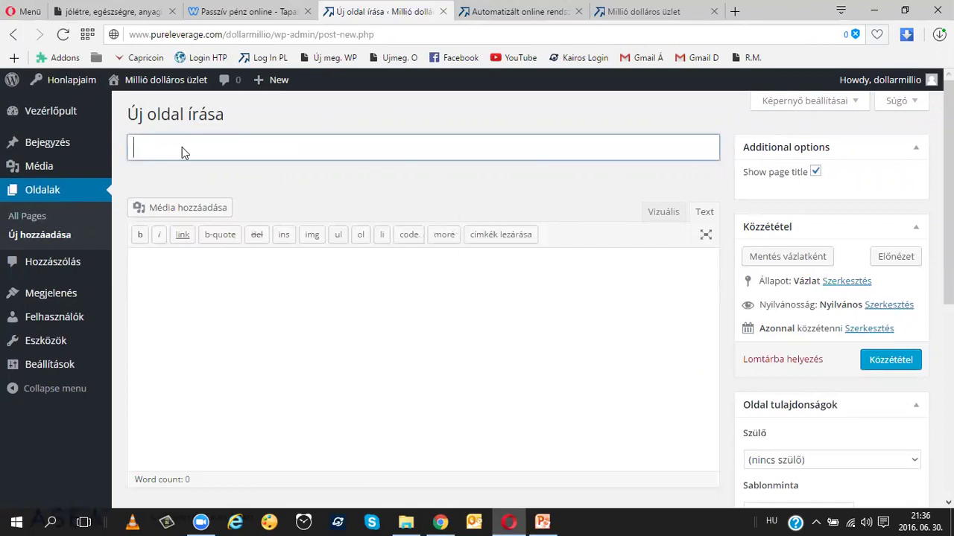
pyautogui.rightClick(184, 149)
pyautogui.click(224, 226)
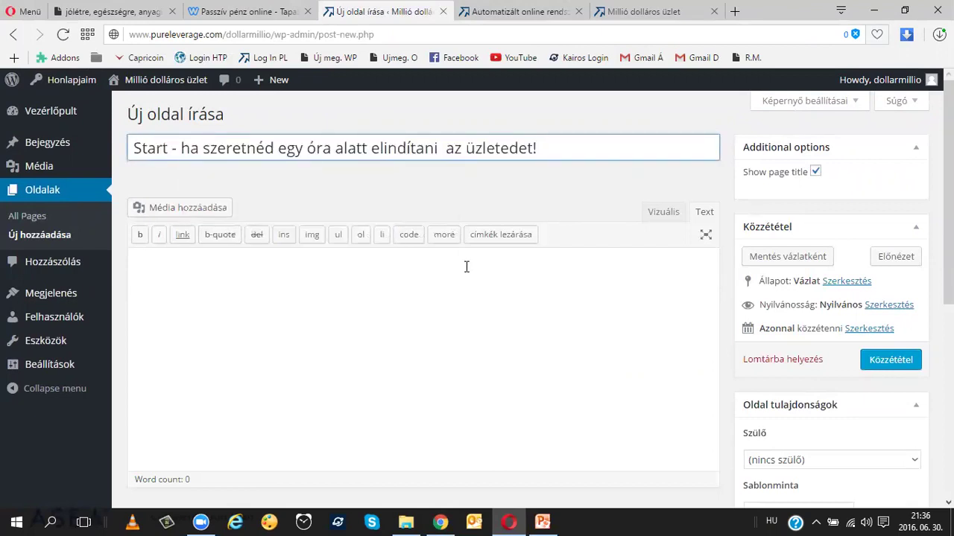
pyautogui.click(699, 215)
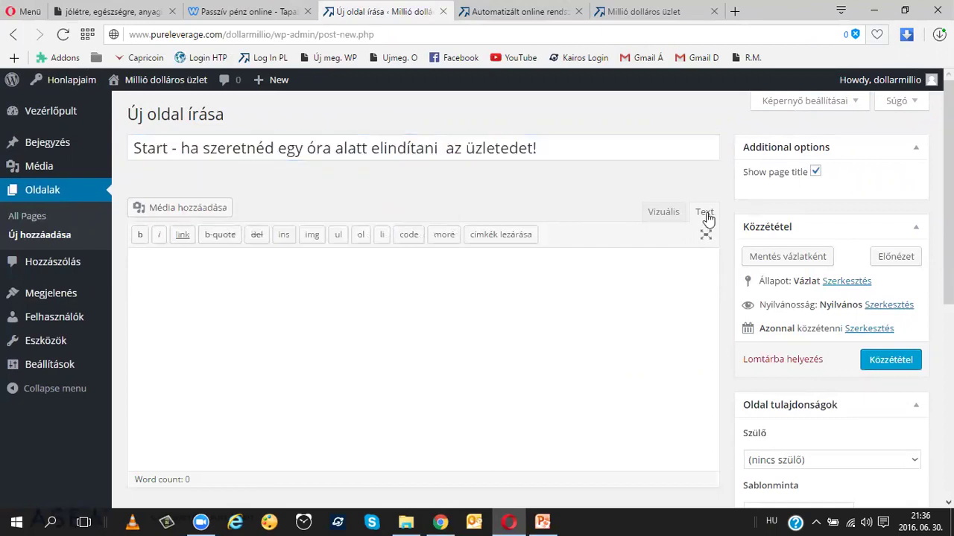
# Copy the entire HTML code of the example Start page in Chrome and return to the new page in Opera.
pyautogui.click(440, 521)
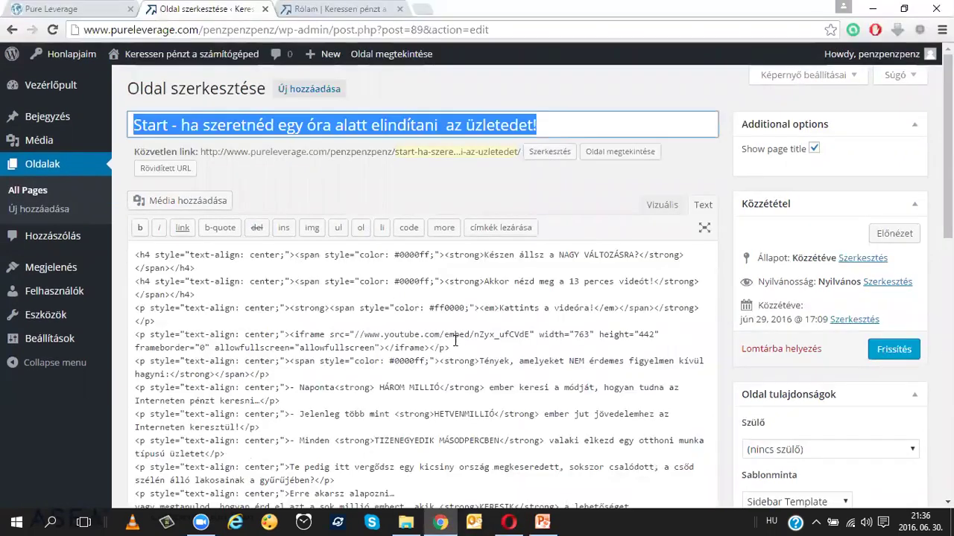
pyautogui.click(227, 300)
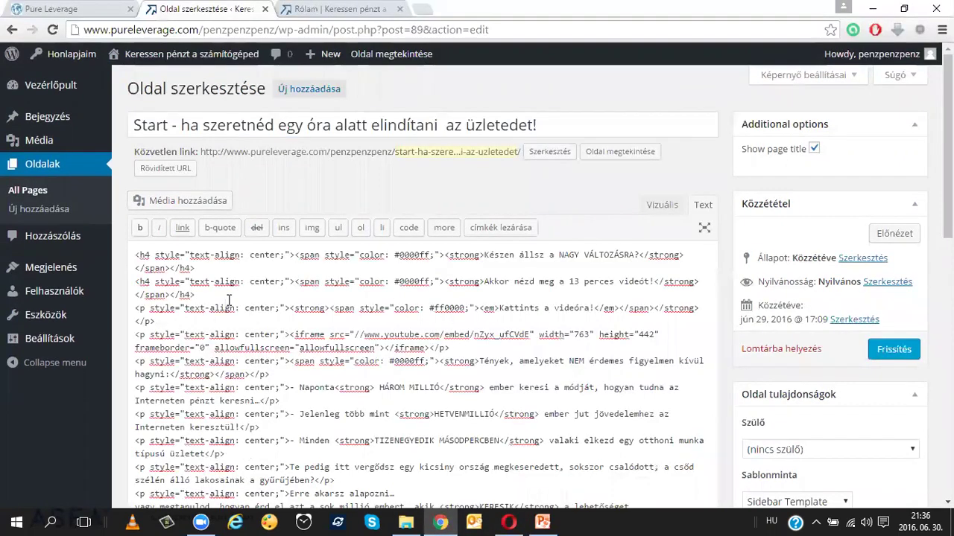
pyautogui.hotkey('ctrl', 'a')
pyautogui.rightClick(201, 260)
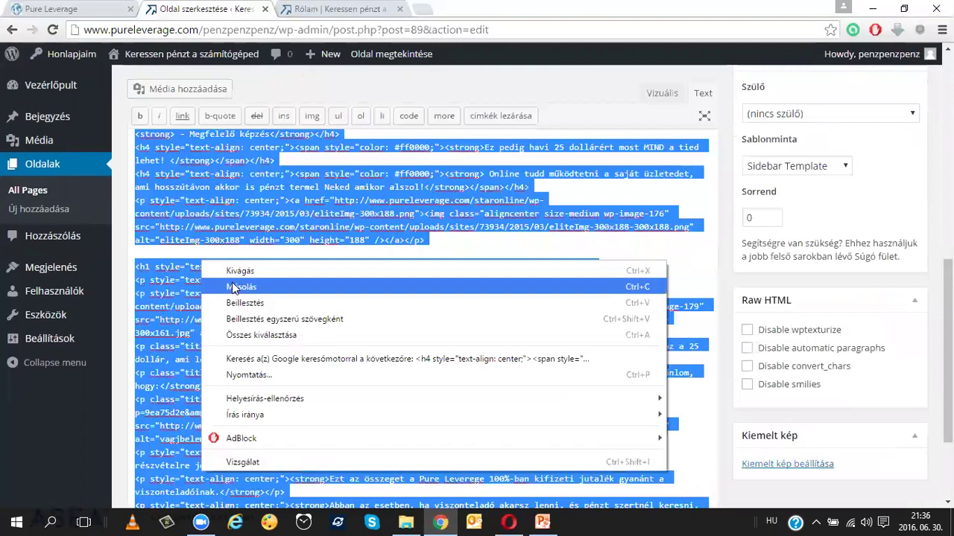
pyautogui.click(224, 283)
pyautogui.click(509, 522)
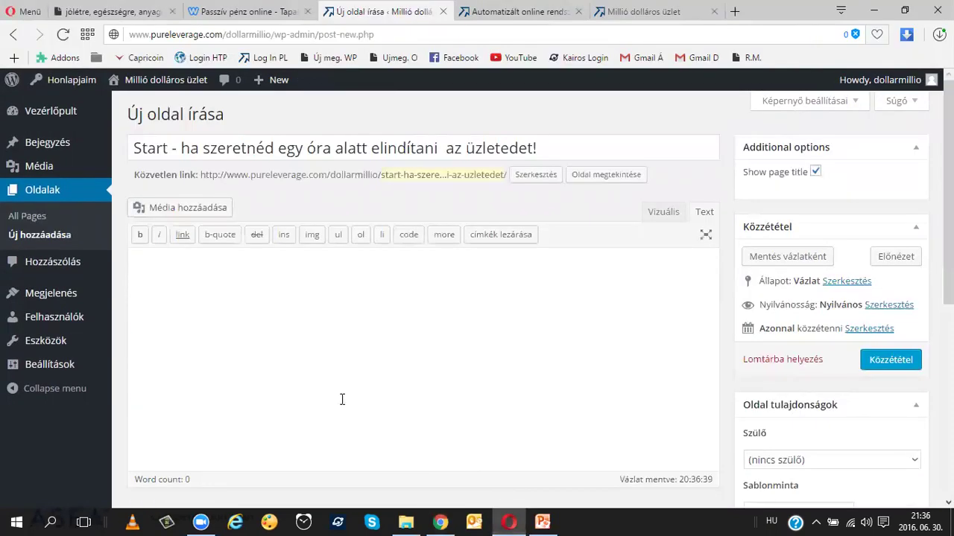
# Paste the copied HTML code into the new Start page and publish it with the Sidebar Template.
pyautogui.rightClick(334, 321)
pyautogui.click(365, 397)
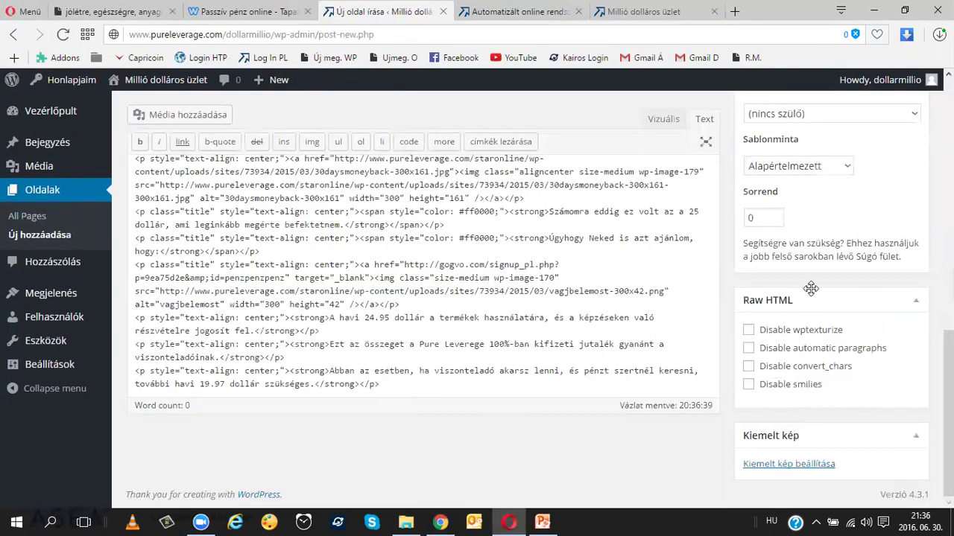
pyautogui.click(847, 164)
pyautogui.click(810, 210)
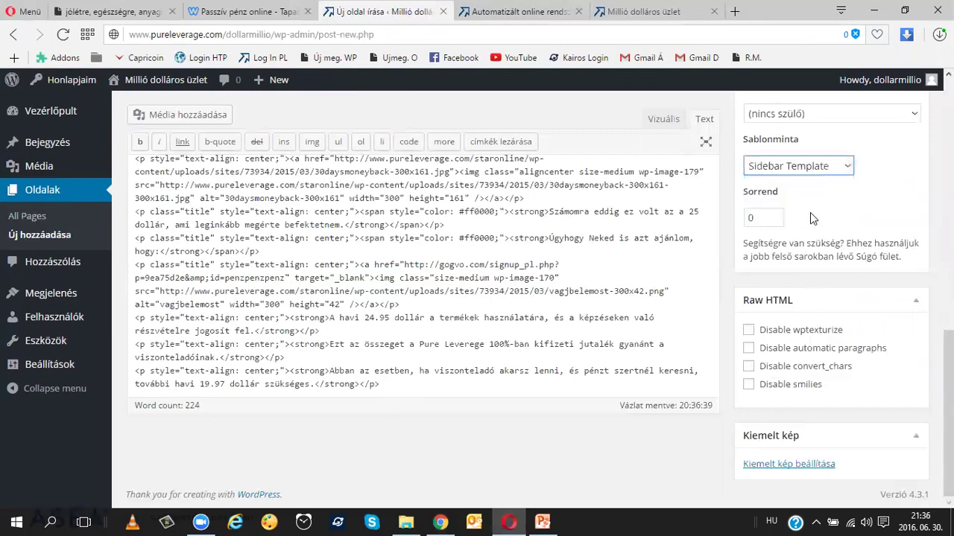
pyautogui.scroll(10, 722, 261)
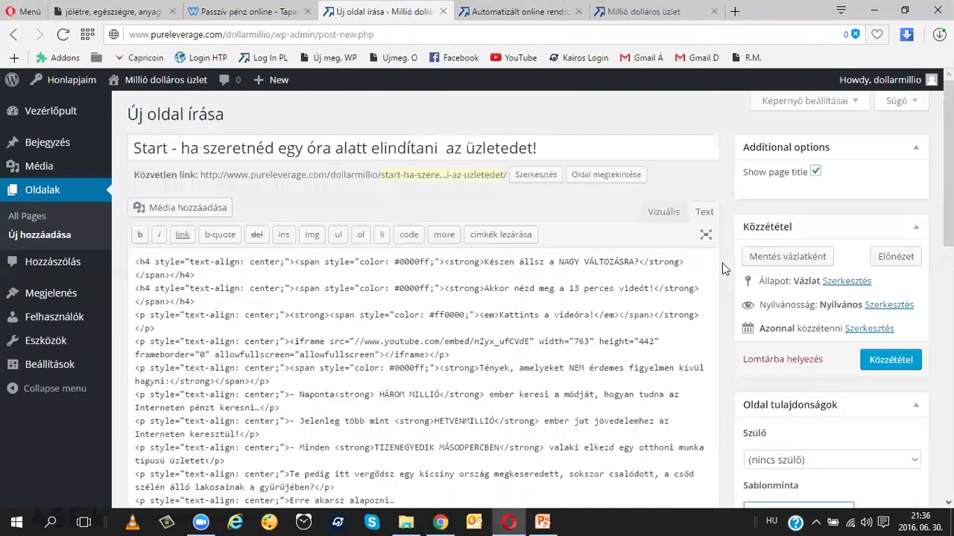
pyautogui.click(919, 361)
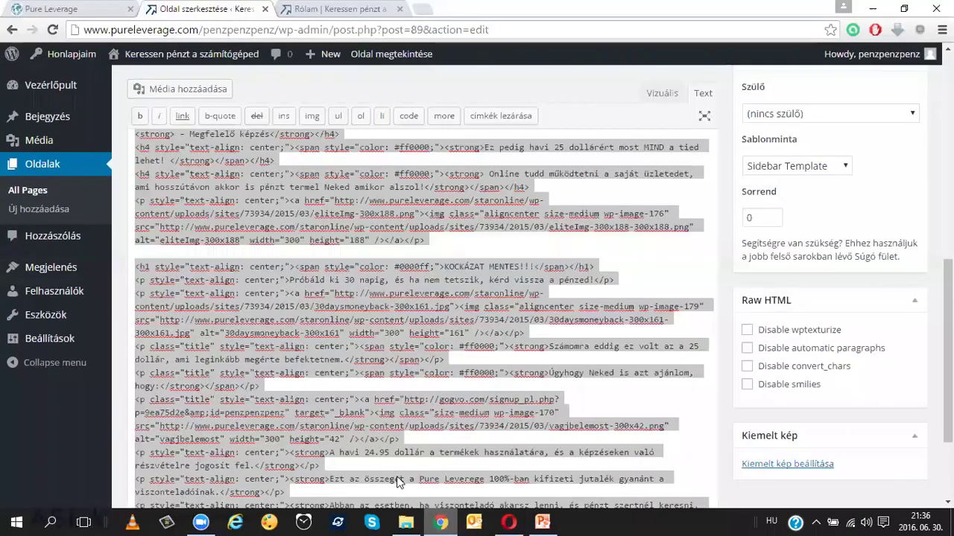
# In the example blog in Chrome, open the page "Tedd pénzkereső családtaggá a számítógéped!" for editing and copy its title.
pyautogui.click(39, 166)
pyautogui.click(245, 270)
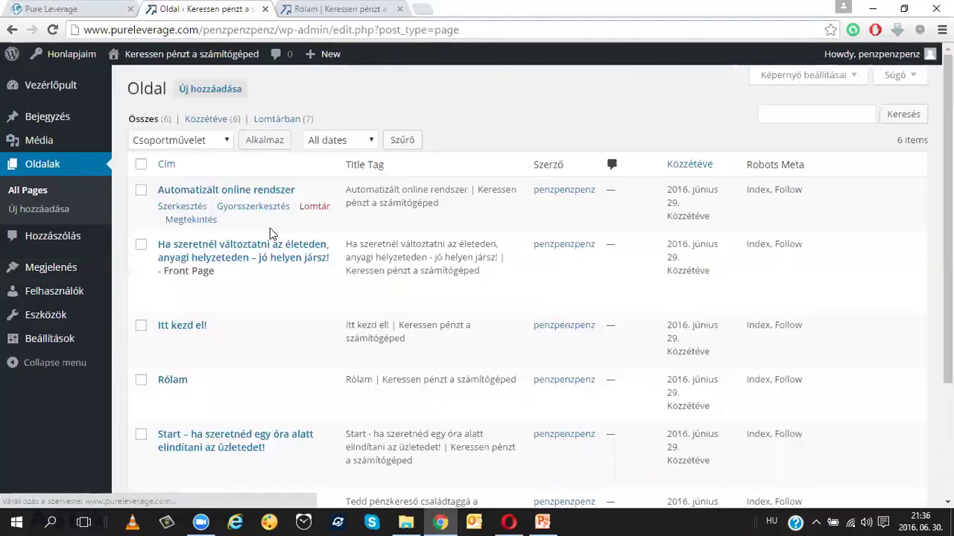
pyautogui.scroll(-3, 270, 234)
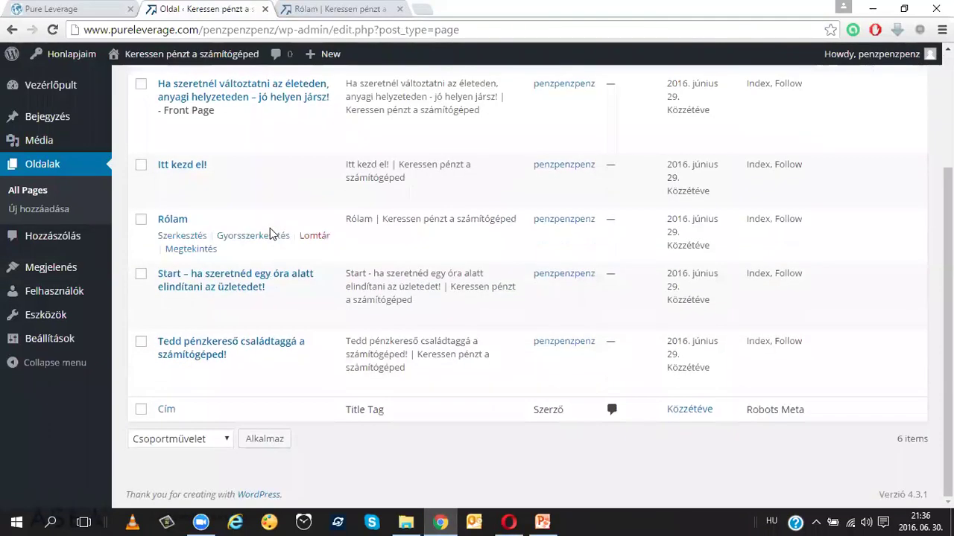
pyautogui.click(205, 351)
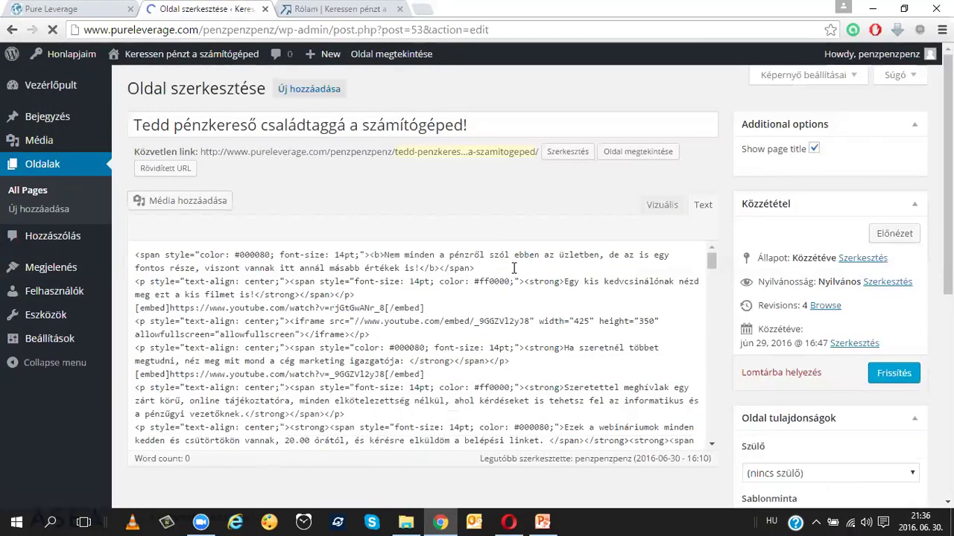
pyautogui.tripleClick(302, 128)
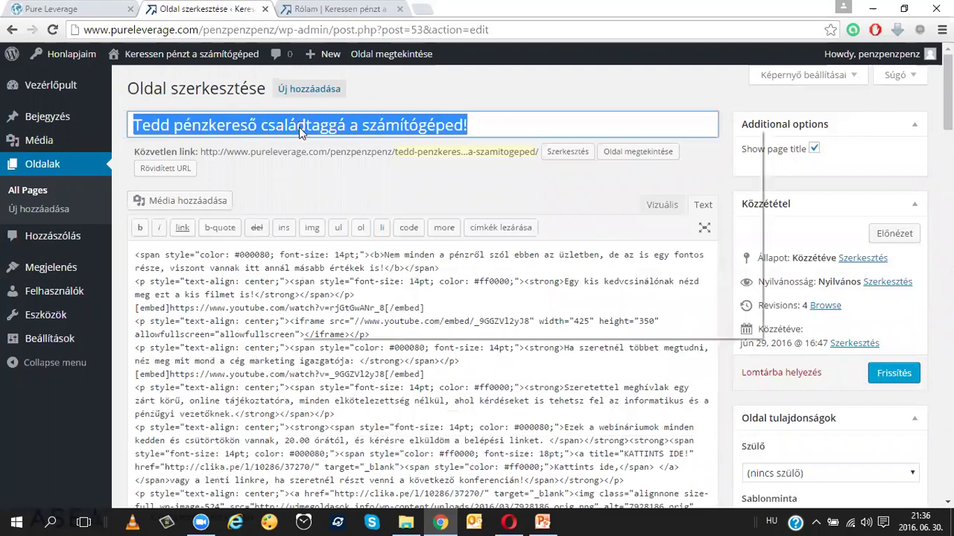
pyautogui.rightClick(301, 128)
pyautogui.click(335, 157)
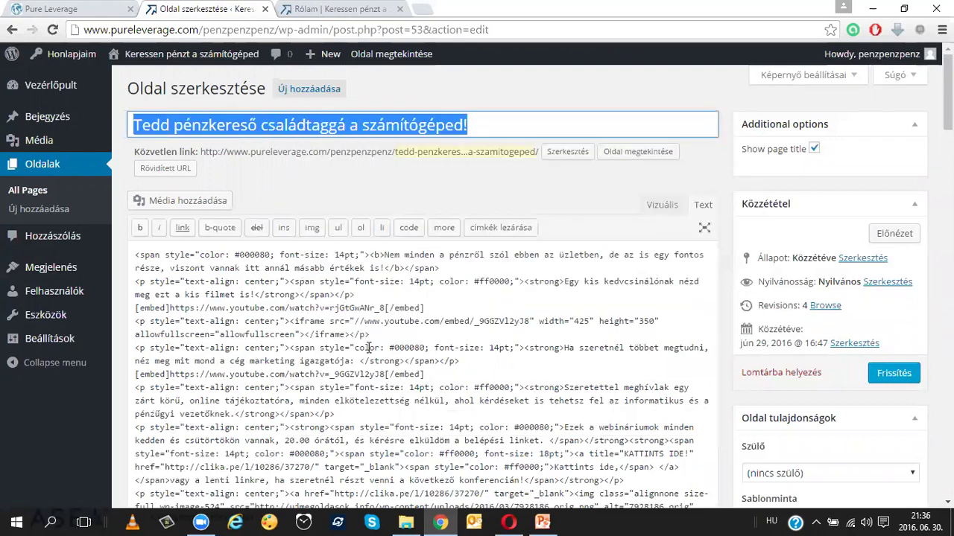
# Add a new page to the Millió dolláros üzlet blog in Opera and paste the copied title "Tedd pénzkereső családtaggá a számítógéped!".
pyautogui.click(509, 522)
pyautogui.click(307, 120)
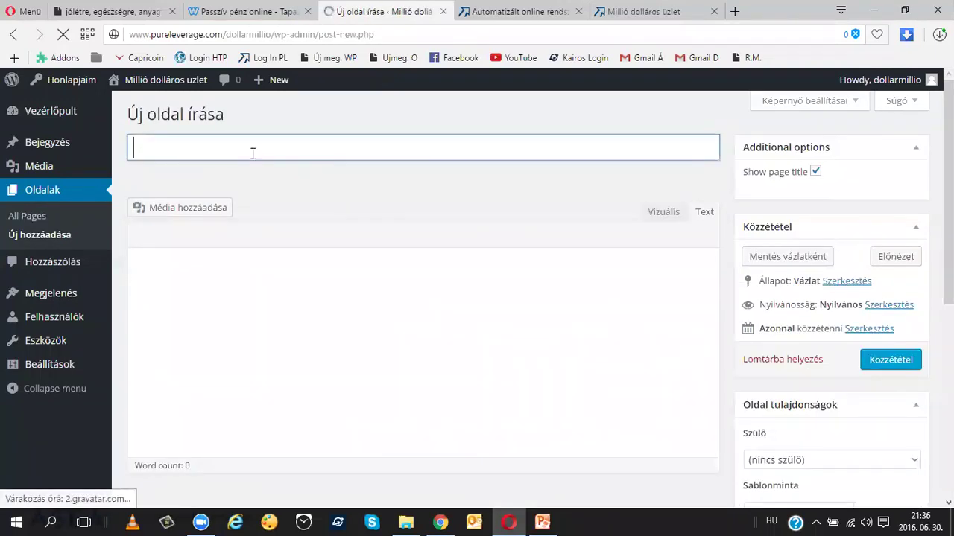
pyautogui.rightClick(245, 141)
pyautogui.click(175, 137)
pyautogui.rightClick(171, 149)
pyautogui.click(241, 221)
# Copy the entire HTML code of the example page "Tedd pénzkereső családtaggá a számítógéped!" in Chrome.
pyautogui.click(440, 522)
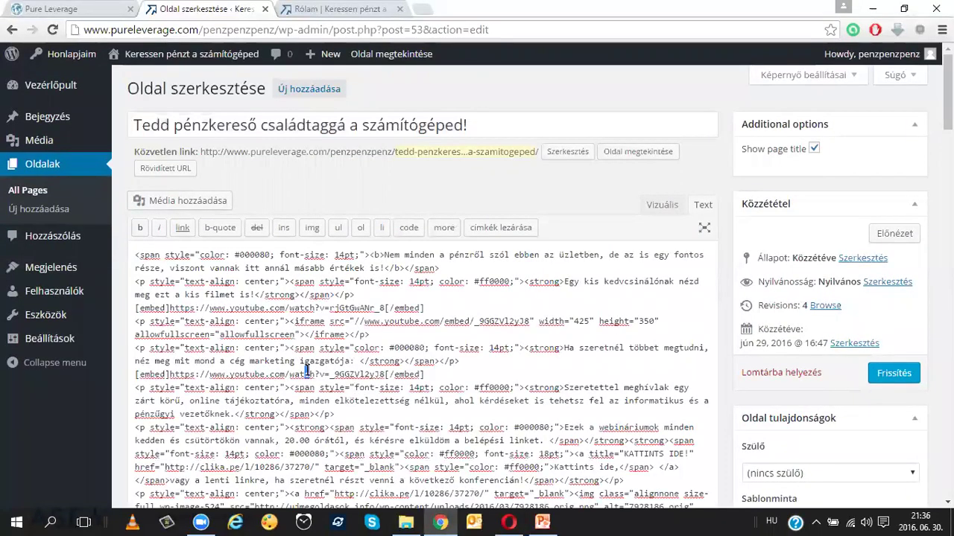
pyautogui.hotkey('ctrl', 'a')
pyautogui.scroll(-10, 292, 345)
pyautogui.rightClick(312, 131)
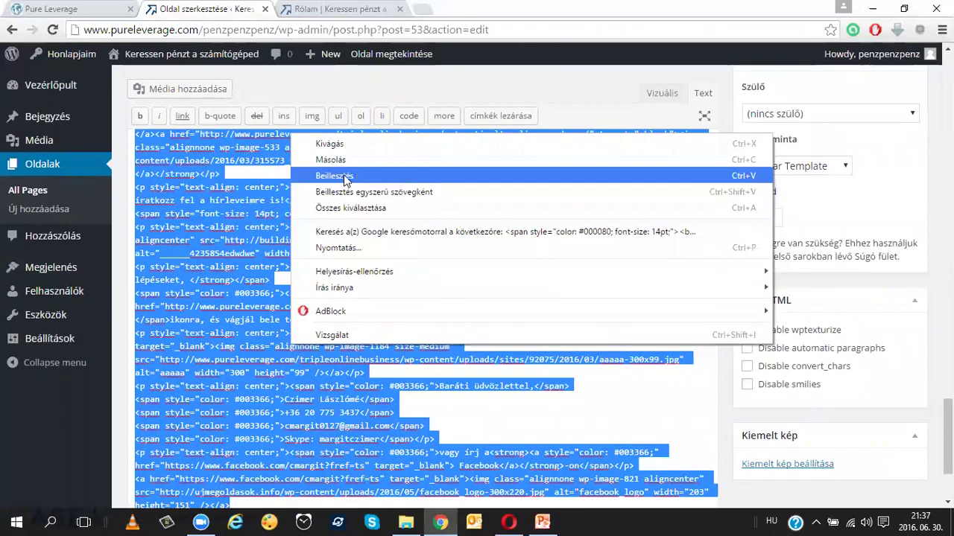
pyautogui.click(343, 158)
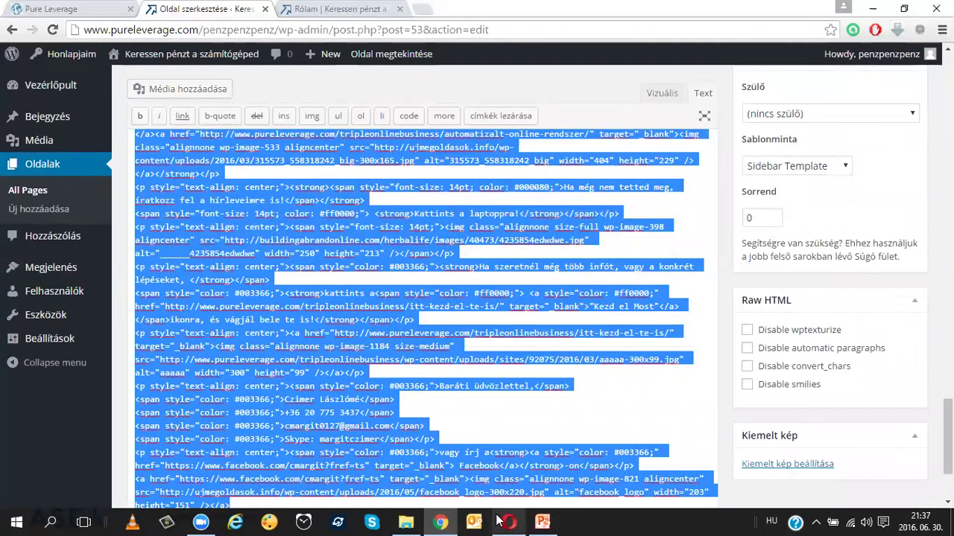
# Return to the new page in Opera and paste the copied HTML code as its content in text mode.
pyautogui.click(509, 522)
pyautogui.click(699, 215)
pyautogui.rightClick(396, 294)
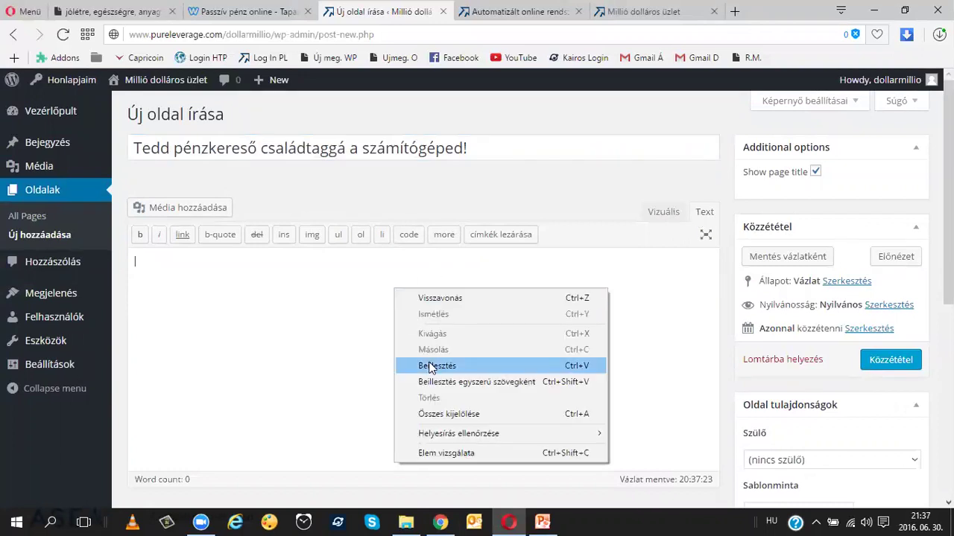
pyautogui.click(437, 366)
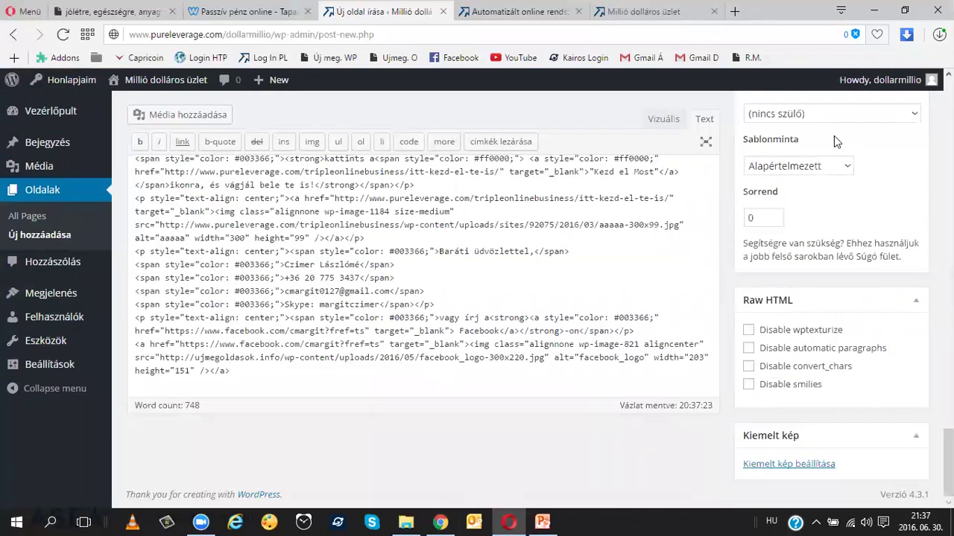
# Set the template of the "Tedd pénzkereső családtaggá a számítógéped!" page to Sidebar Template and publish the page.
pyautogui.click(844, 169)
pyautogui.click(777, 211)
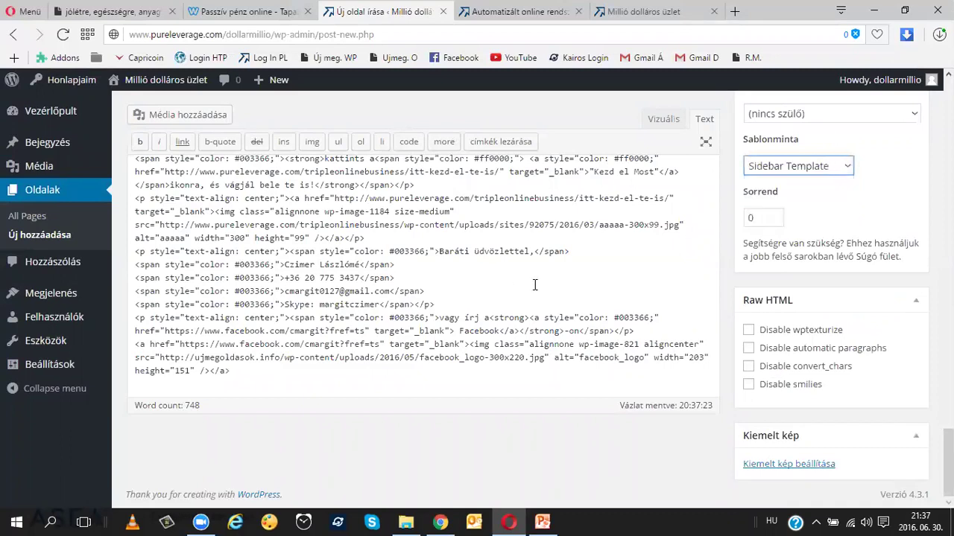
pyautogui.scroll(1, 578, 283)
pyautogui.scroll(2, 577, 283)
pyautogui.click(879, 337)
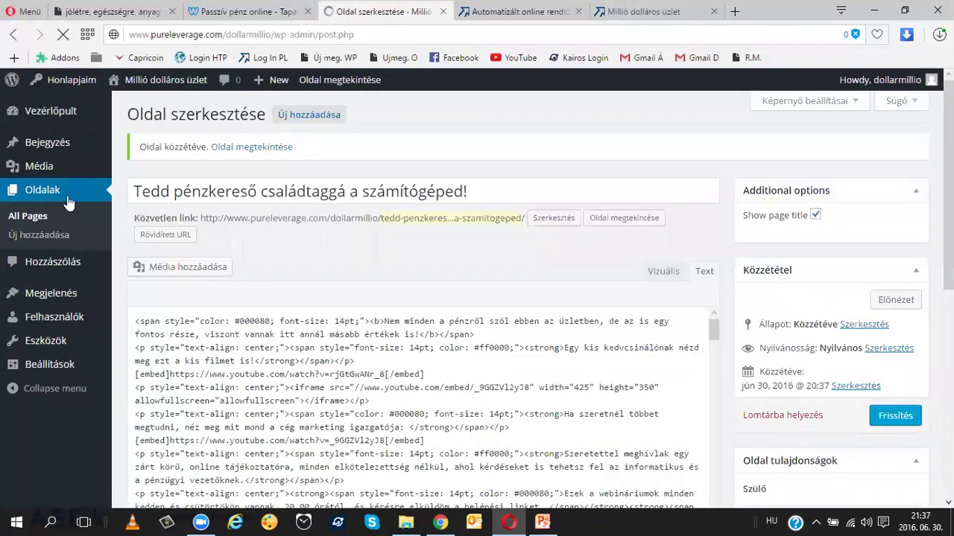
# Go to the blog's page list and add a new page titled "Rólam".
pyautogui.click(49, 195)
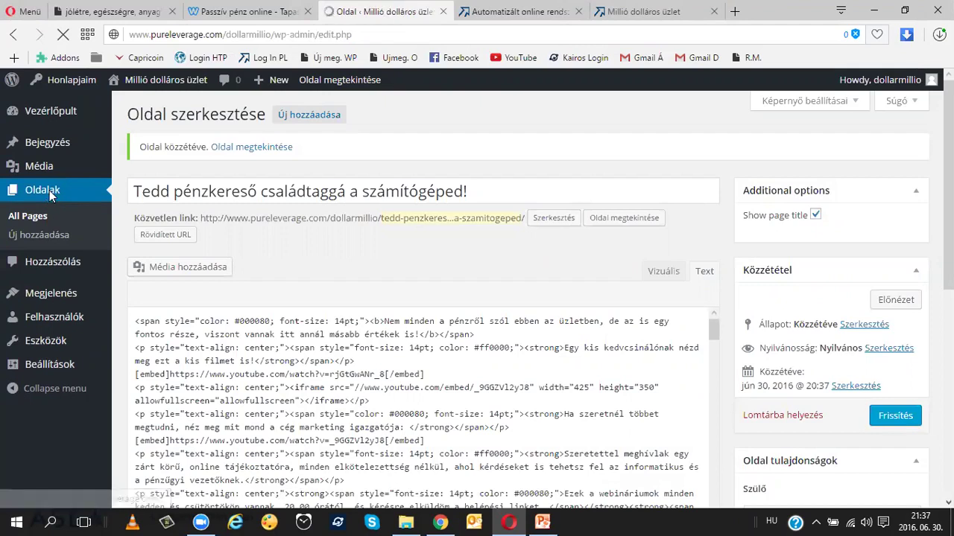
pyautogui.scroll(-1, 220, 203)
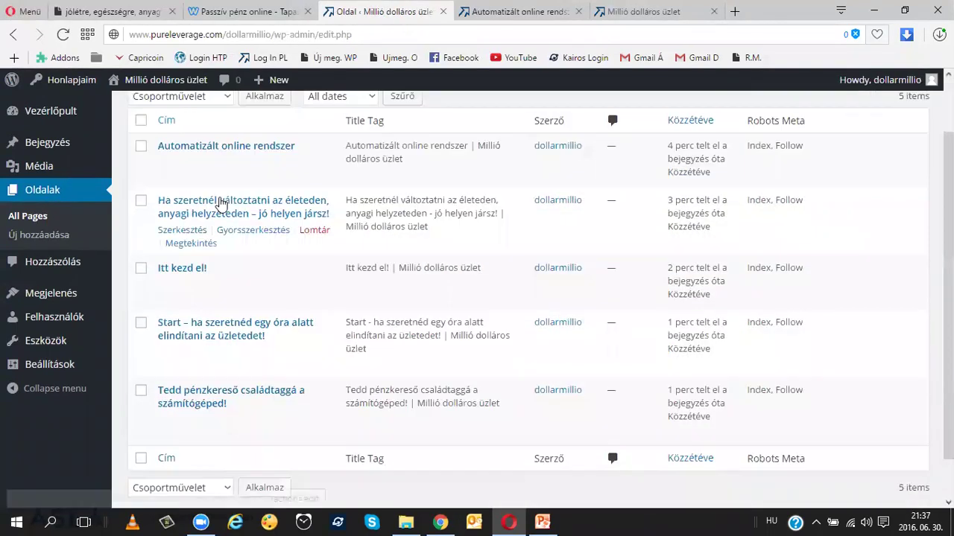
pyautogui.scroll(1, 390, 251)
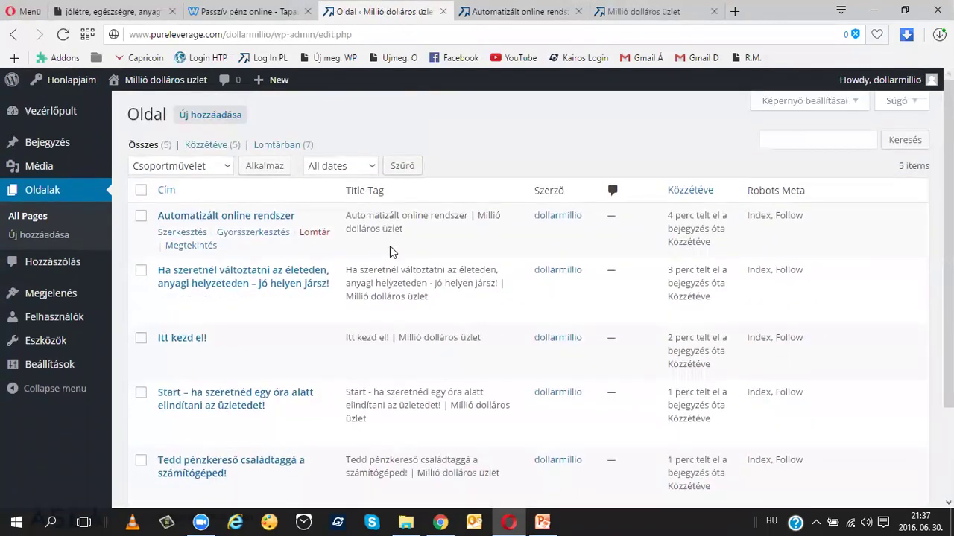
pyautogui.click(224, 121)
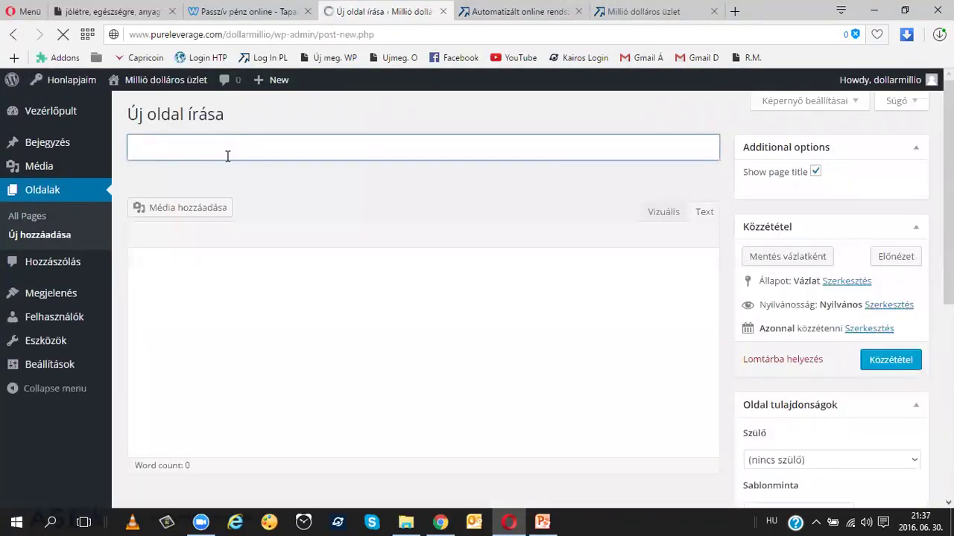
pyautogui.write('Rólam')
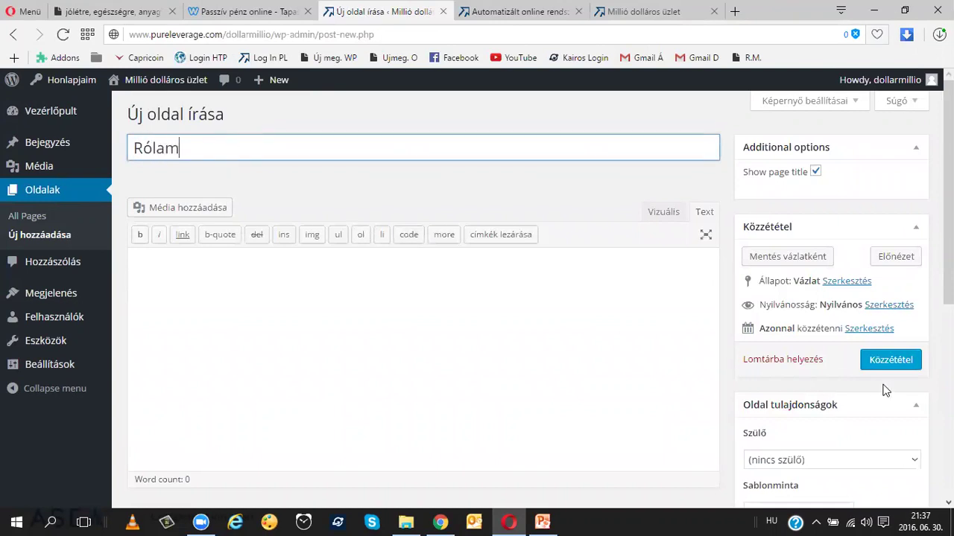
# Set the Rólam page's template to Sidebar Template and switch its content editor to visual mode.
pyautogui.scroll(-3, 823, 362)
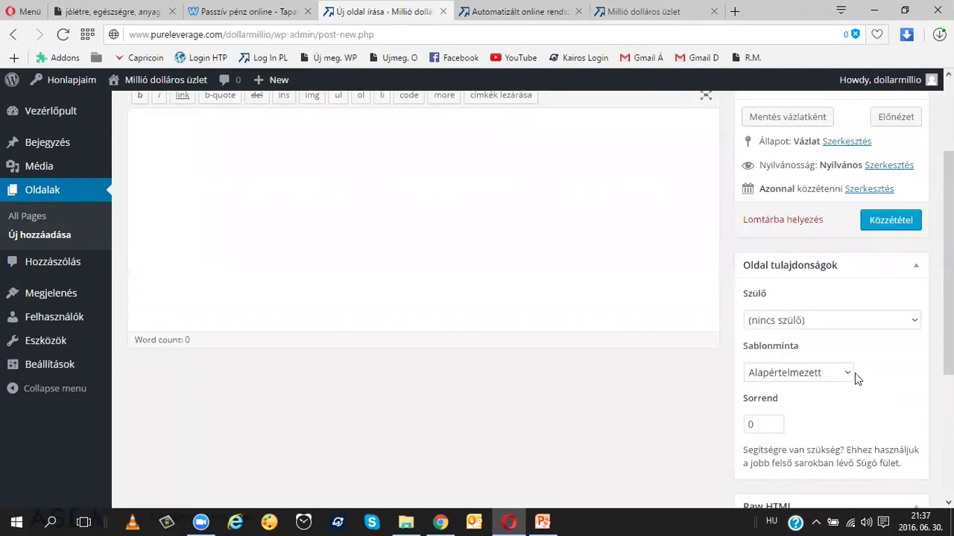
pyautogui.click(845, 373)
pyautogui.click(792, 419)
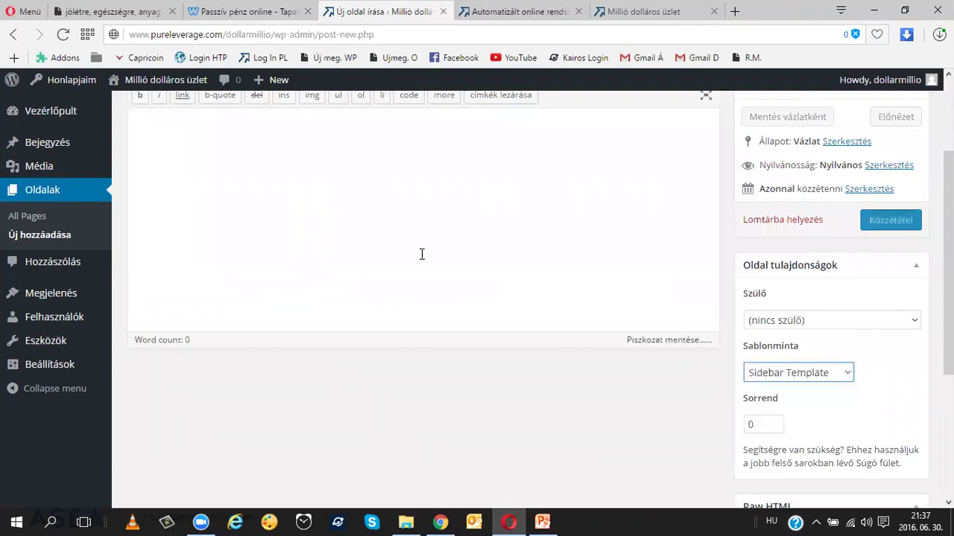
pyautogui.scroll(3, 462, 269)
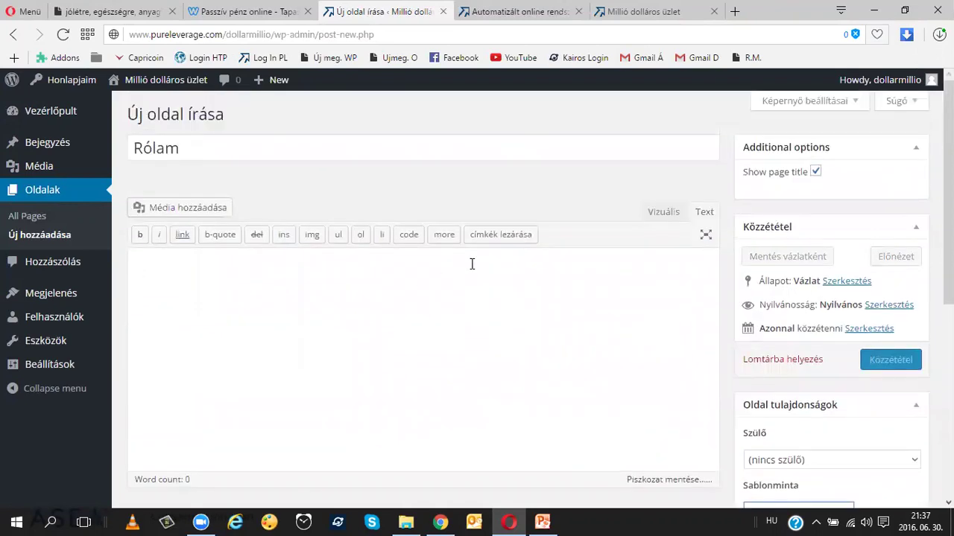
pyautogui.click(664, 212)
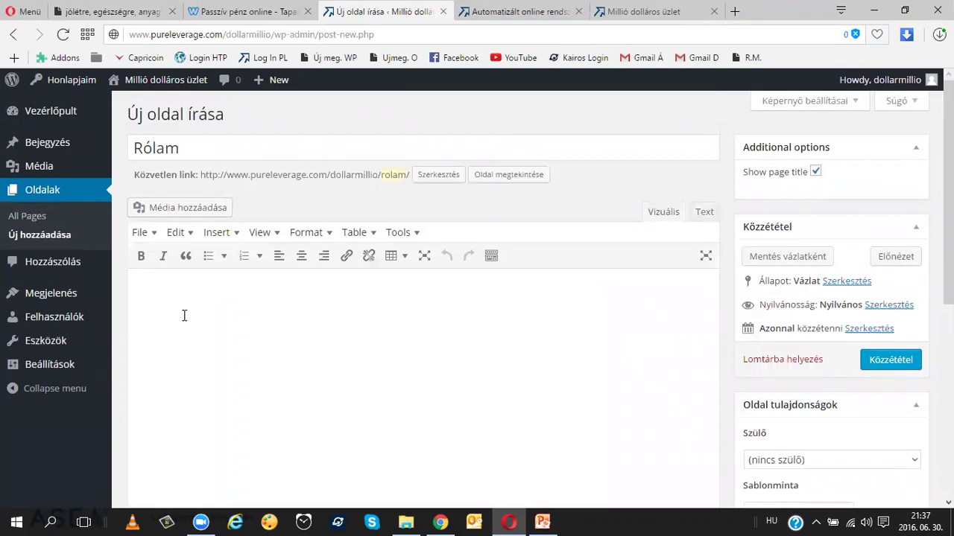
pyautogui.write('89 ae7zv q9 v 3')
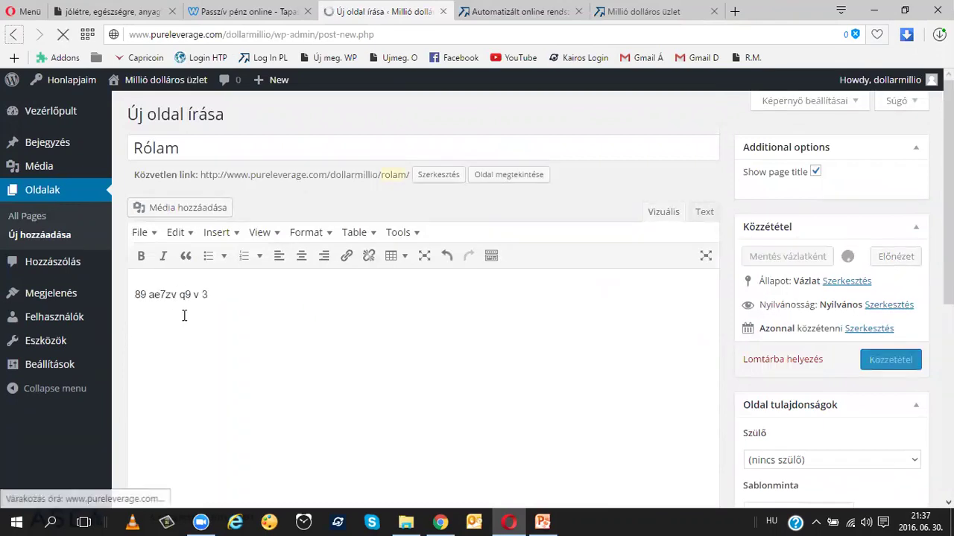
pyautogui.moveTo(211, 295); pyautogui.dragTo(145, 293)
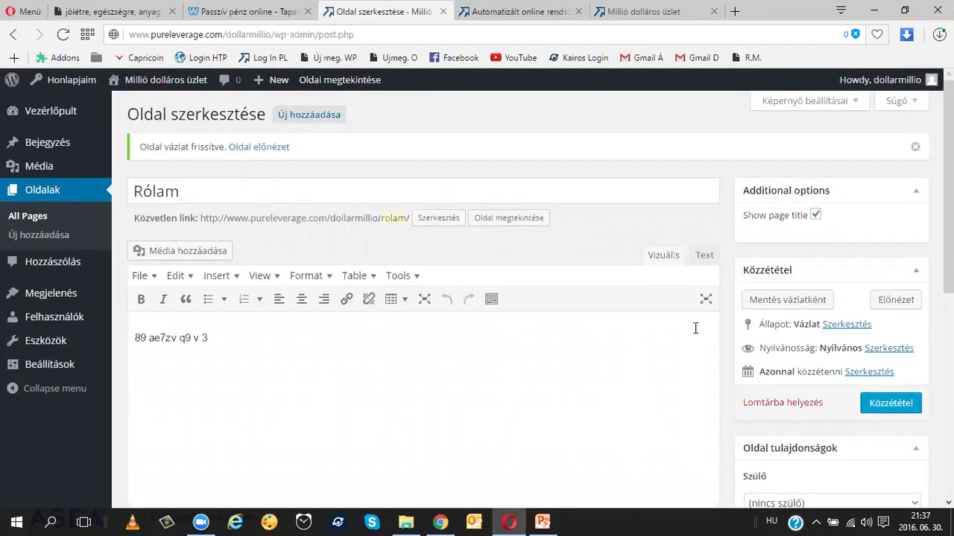
pyautogui.scroll(-2, 333, 279)
pyautogui.moveTo(246, 269); pyautogui.dragTo(109, 269)
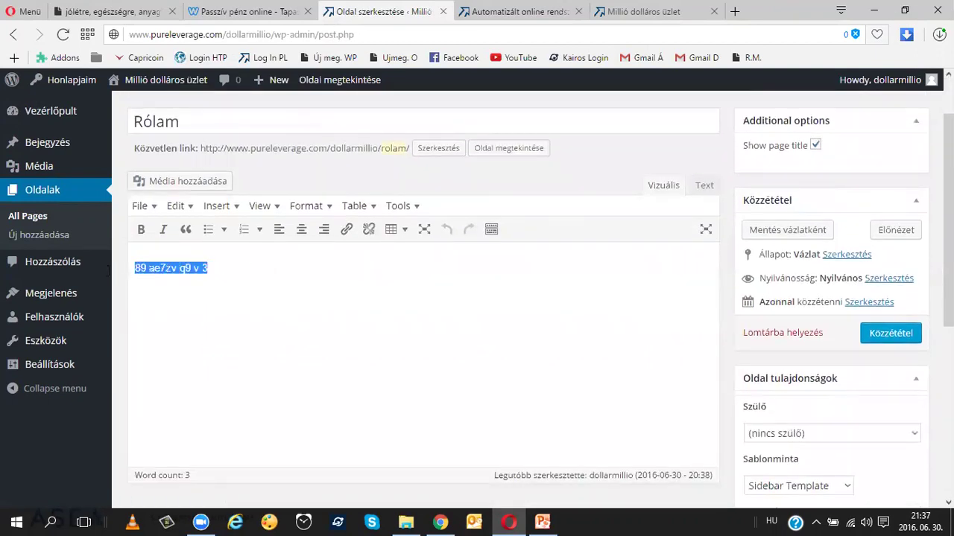
pyautogui.press('BackSpace')
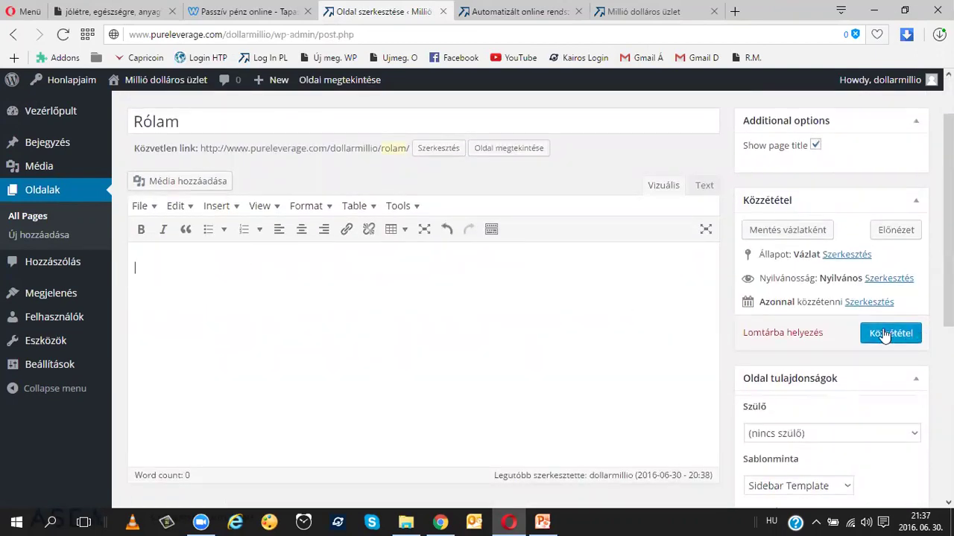
# Publish the Rólam page with empty content.
pyautogui.scroll(-2, 868, 305)
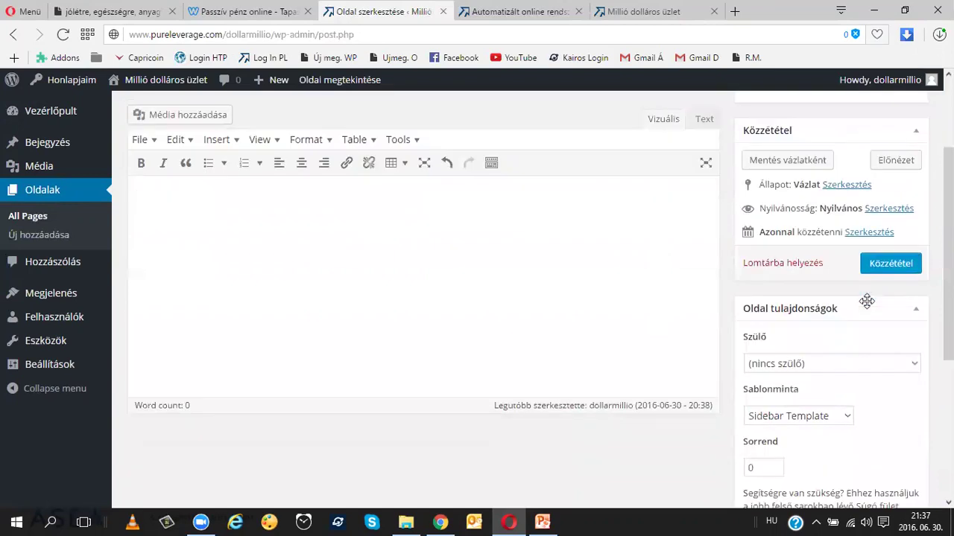
pyautogui.click(893, 265)
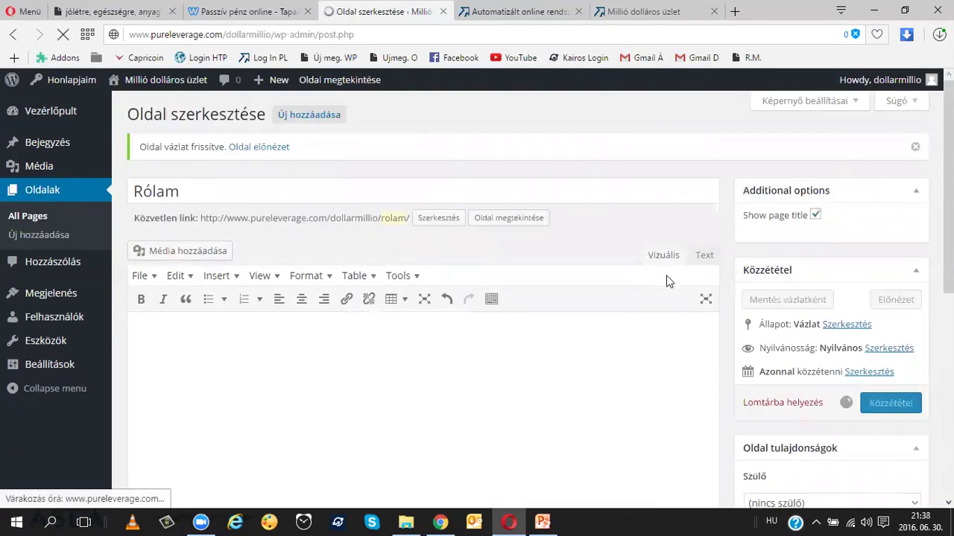
# View the live "Automatizált online rendszer" page of the blog, including its header and navigation menu.
pyautogui.click(519, 15)
pyautogui.scroll(-2, 529, 134)
pyautogui.scroll(2, 529, 134)
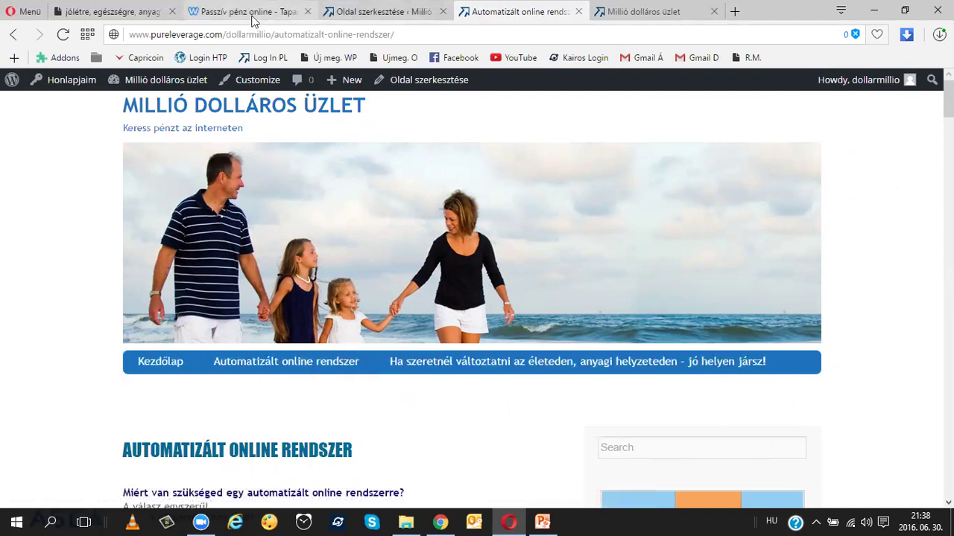
# Open the blog's menu settings and create a new menu named "Menűsor".
pyautogui.click(332, 17)
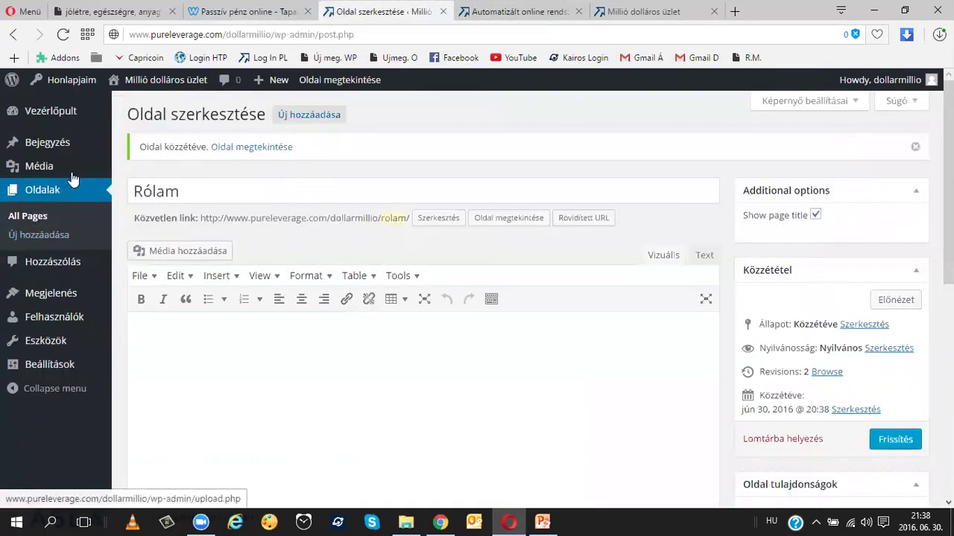
pyautogui.moveTo(65, 298)
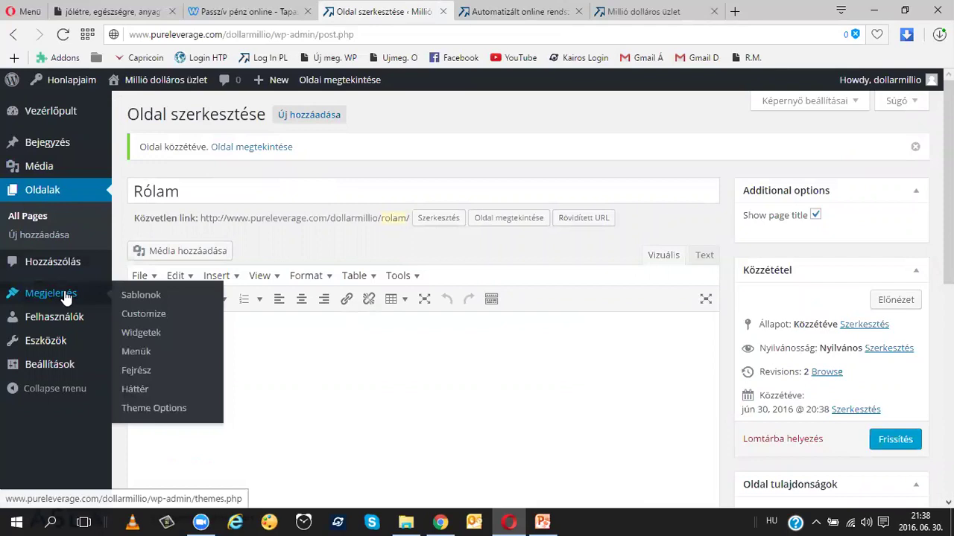
pyautogui.click(141, 355)
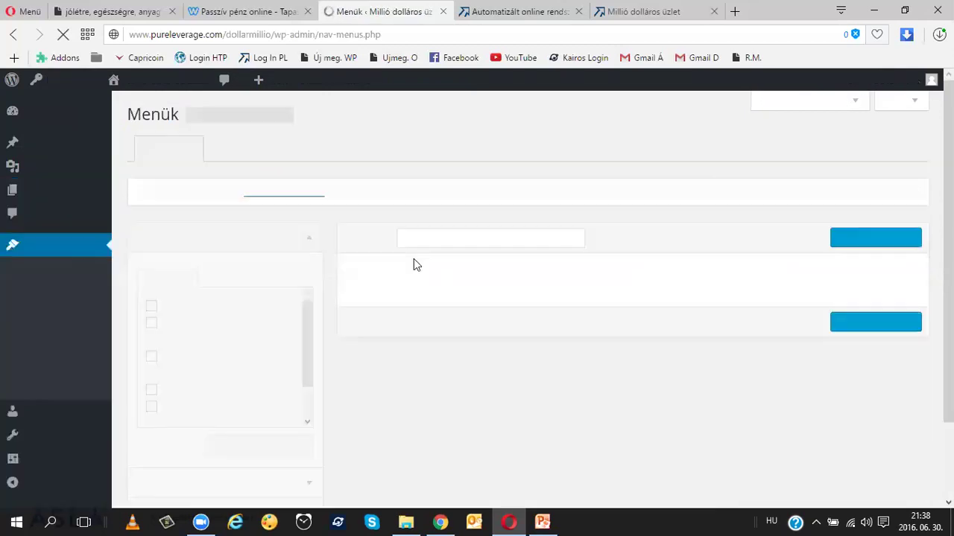
pyautogui.scroll(-2, 392, 255)
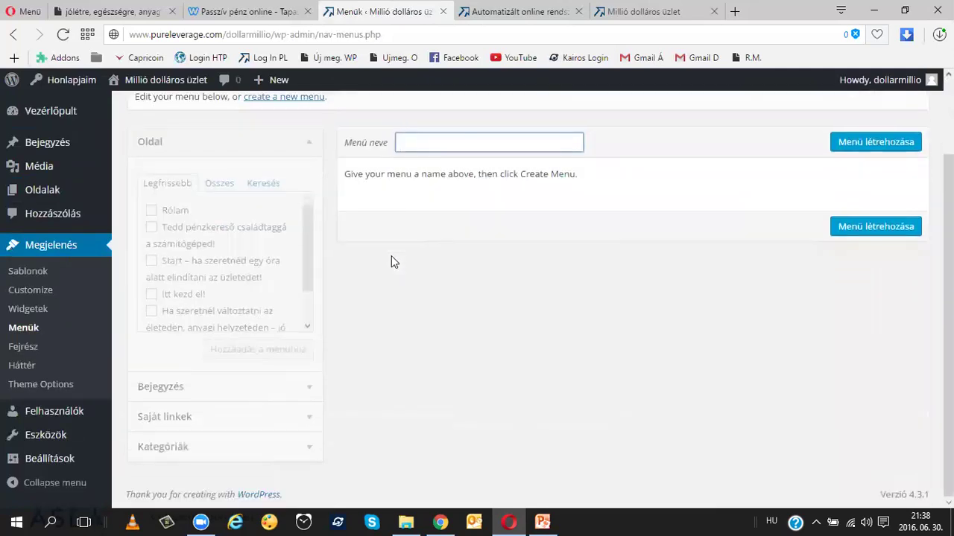
pyautogui.scroll(1, 398, 257)
pyautogui.scroll(1, 398, 257)
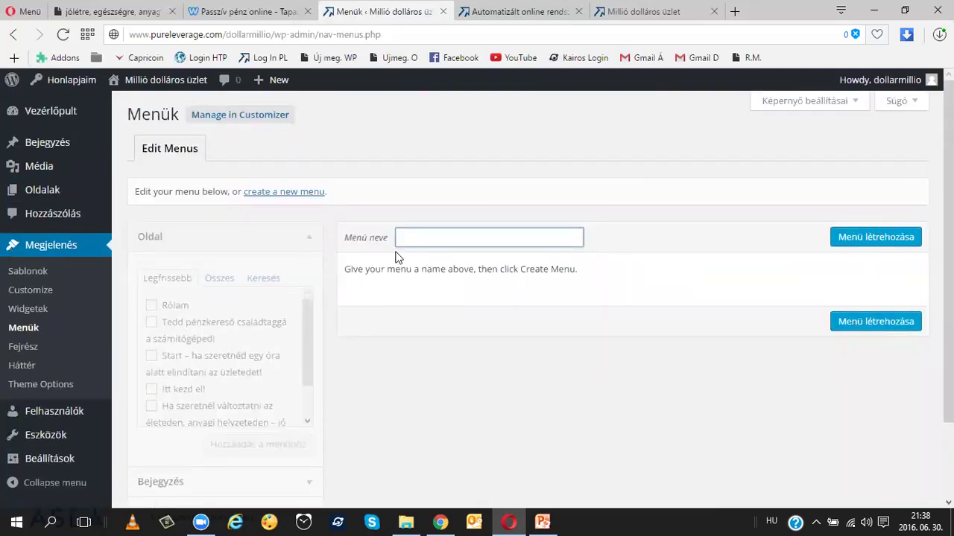
pyautogui.scroll(-1, 398, 257)
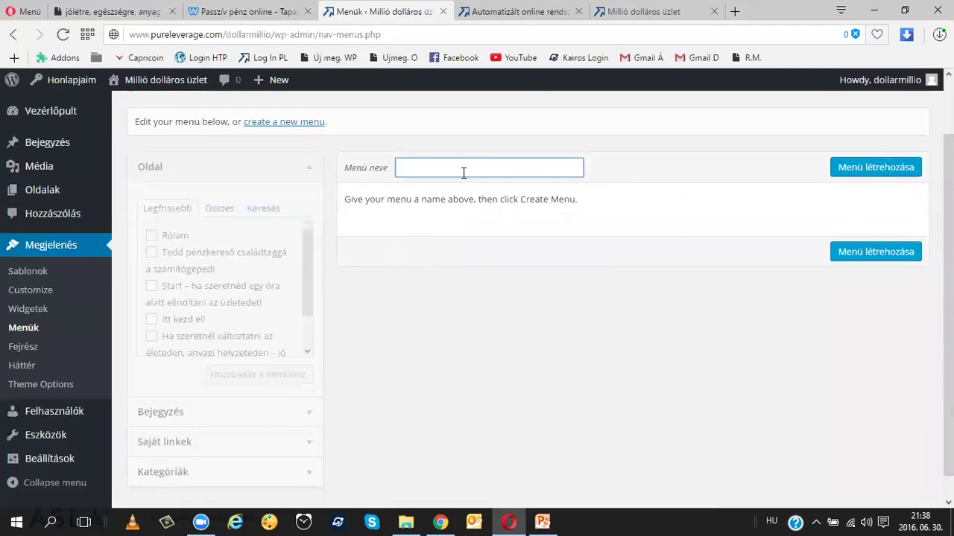
pyautogui.write('Menüsor')
pyautogui.click(894, 165)
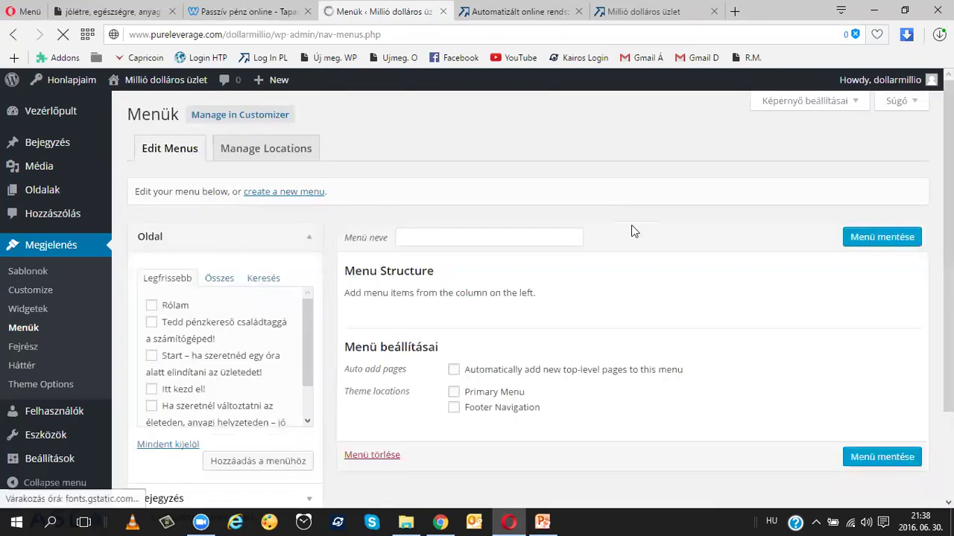
# Assign the Menűsor menu to the Primary Menu and Footer Navigation theme locations.
pyautogui.scroll(-2, 584, 223)
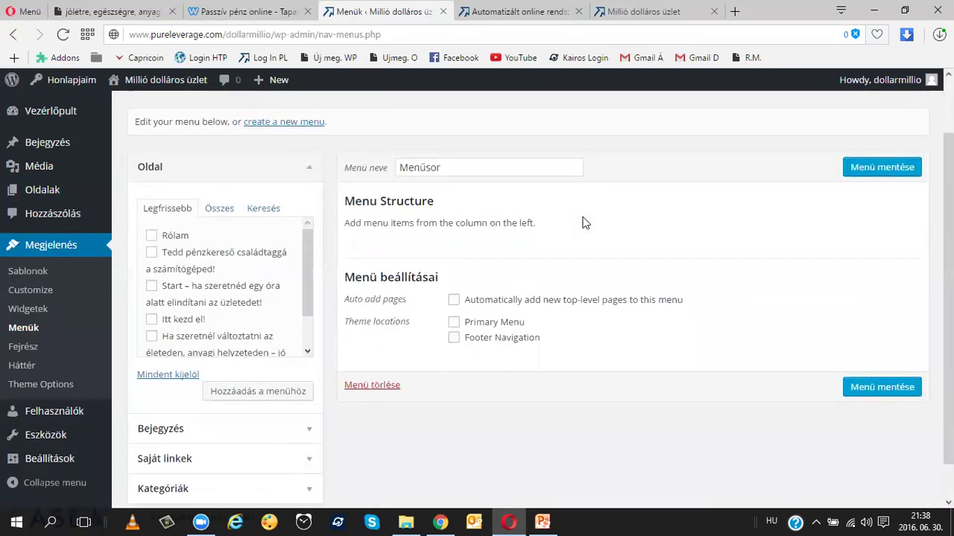
pyautogui.scroll(-1, 584, 222)
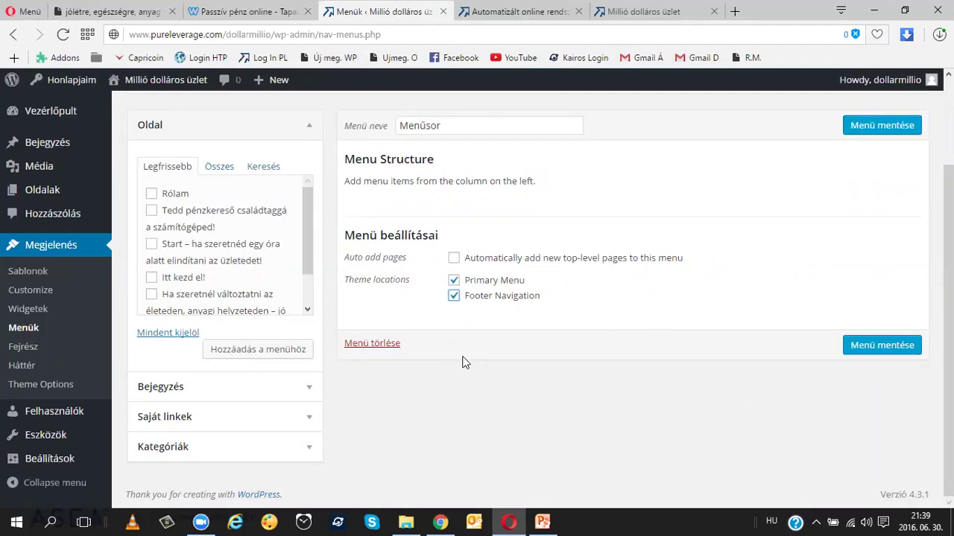
pyautogui.click(454, 281)
# Select all of the most recent pages and add them to the Menűsor menu.
pyautogui.scroll(-1, 166, 211)
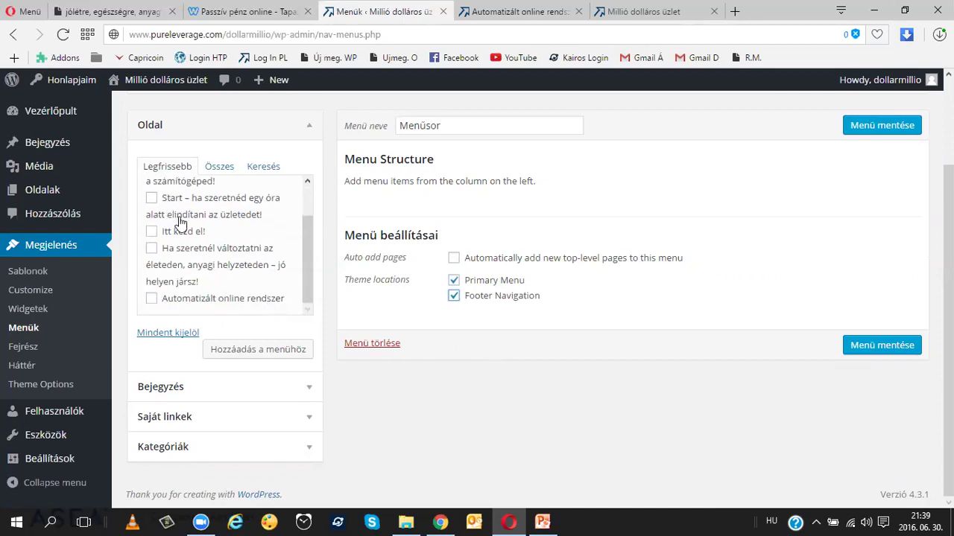
pyautogui.scroll(1, 178, 218)
pyautogui.scroll(-1, 179, 216)
pyautogui.scroll(1, 178, 216)
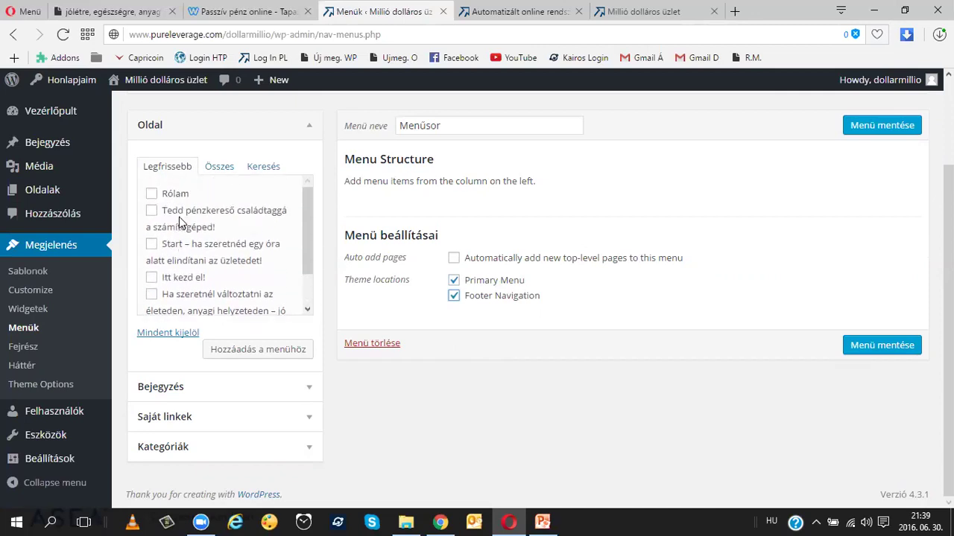
pyautogui.scroll(-1, 178, 217)
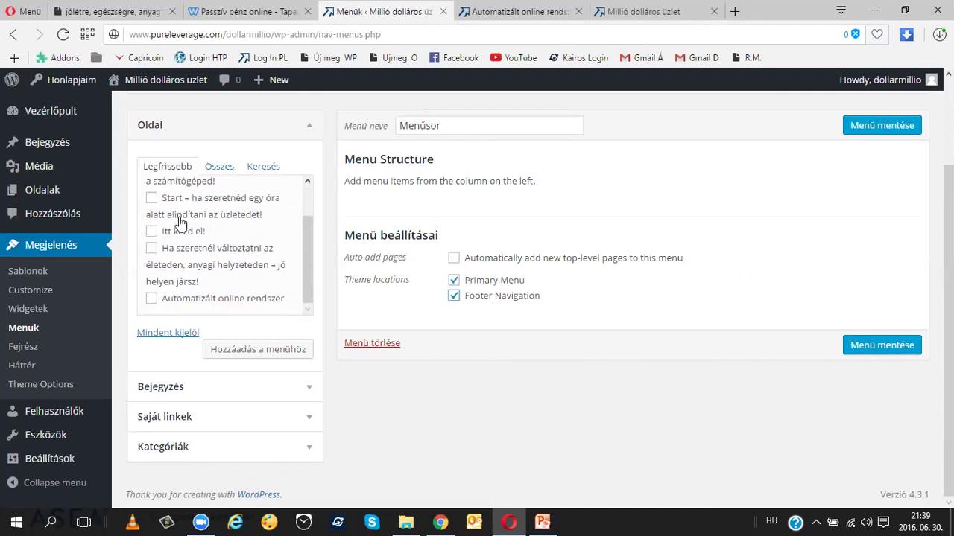
pyautogui.click(159, 335)
pyautogui.scroll(1, 190, 248)
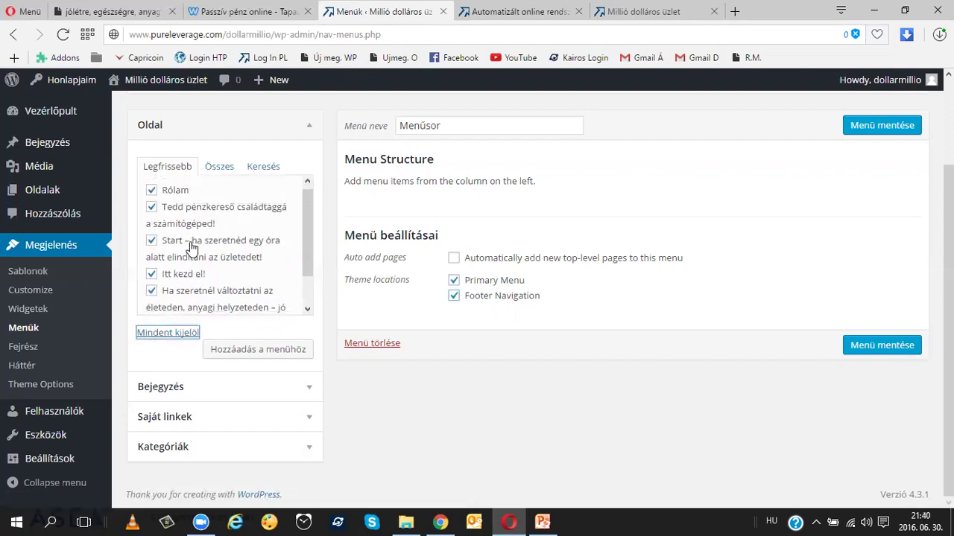
pyautogui.scroll(-1, 190, 248)
pyautogui.click(251, 352)
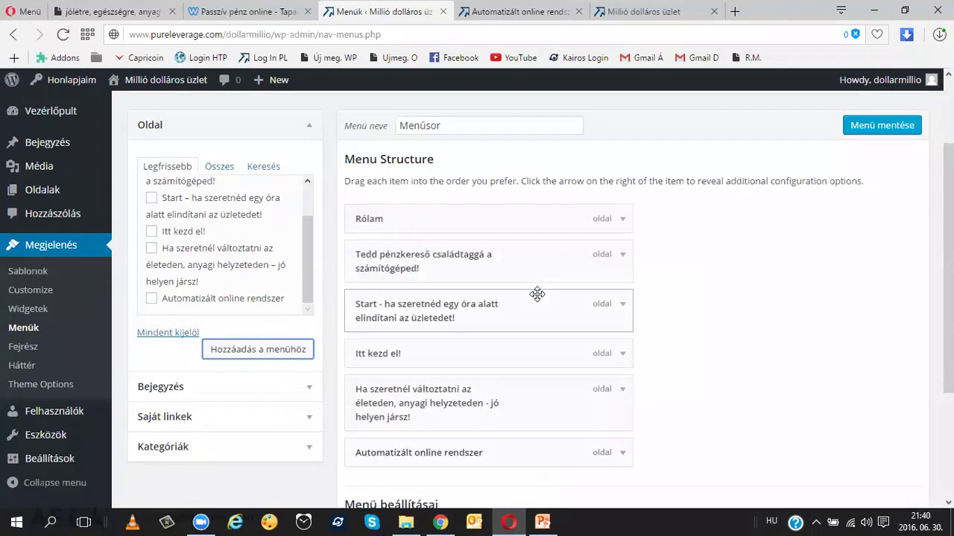
# Switch to Chrome to examine the navigation menu on the example blog's Rólam page, and return to the menu editor in Opera.
pyautogui.scroll(-2, 727, 228)
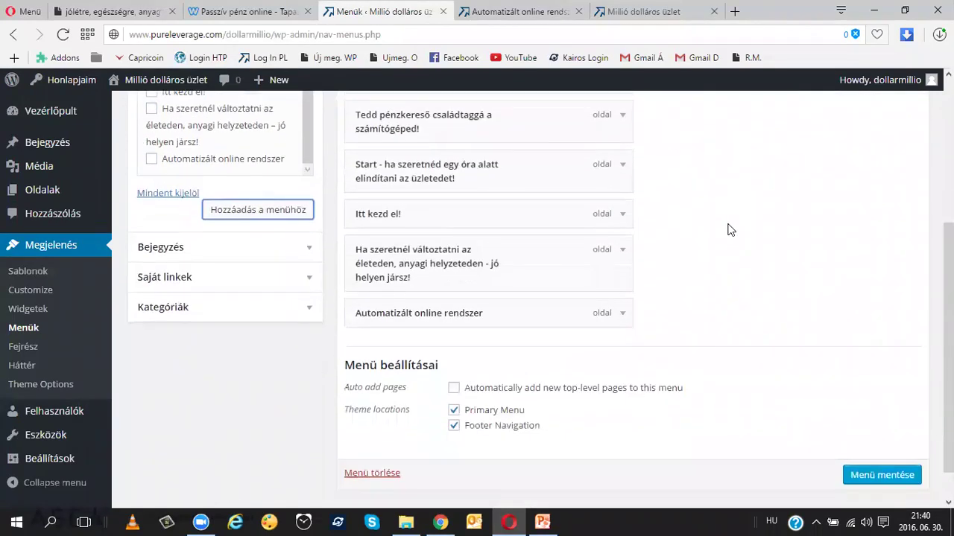
pyautogui.scroll(1, 730, 229)
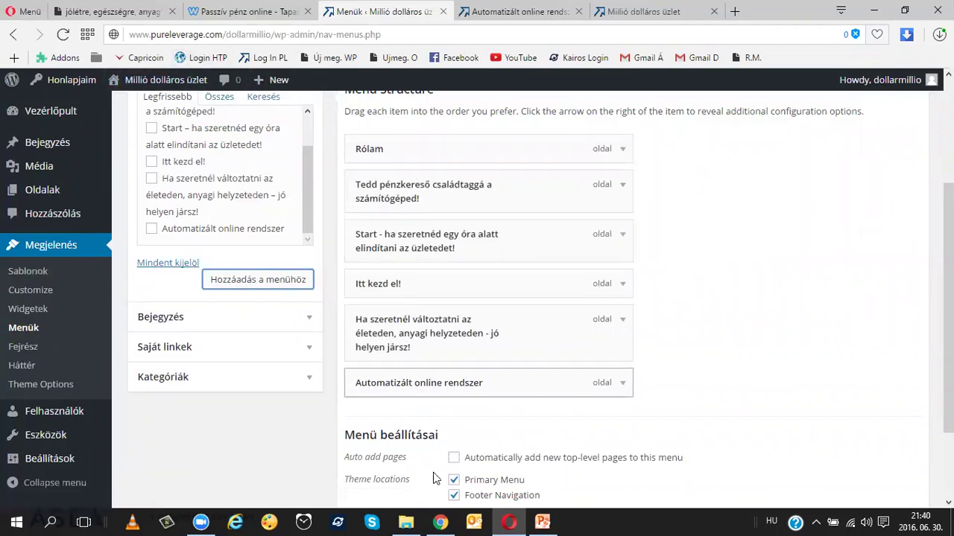
pyautogui.click(440, 521)
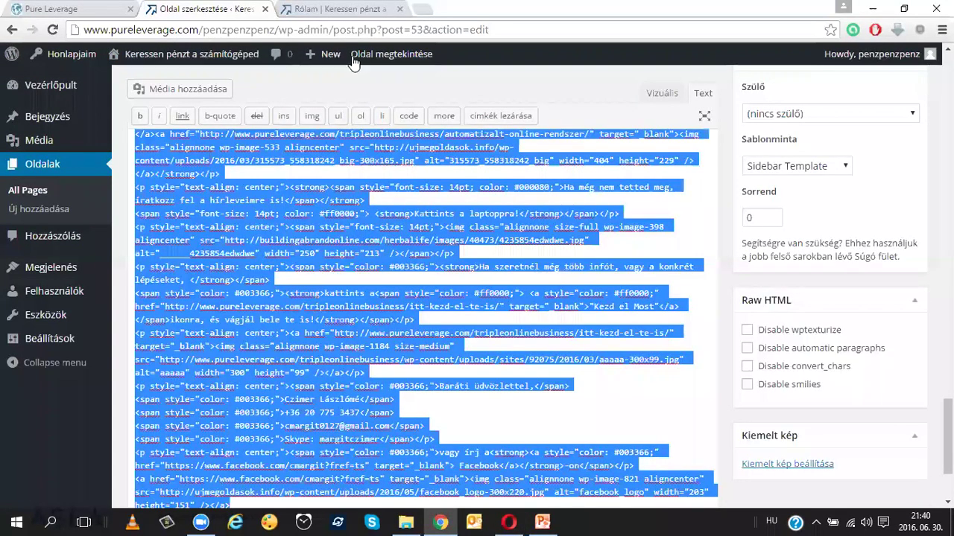
pyautogui.click(356, 10)
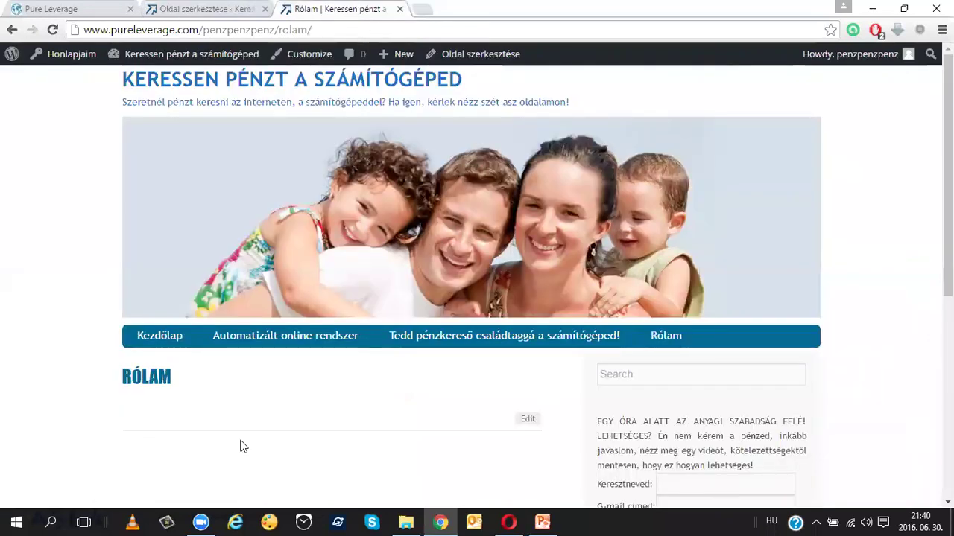
pyautogui.moveTo(562, 340)
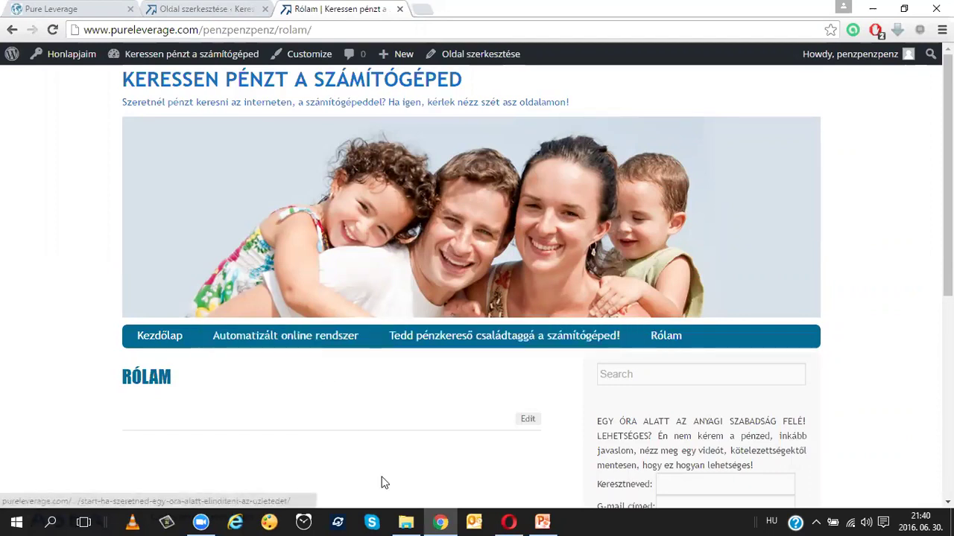
pyautogui.click(509, 521)
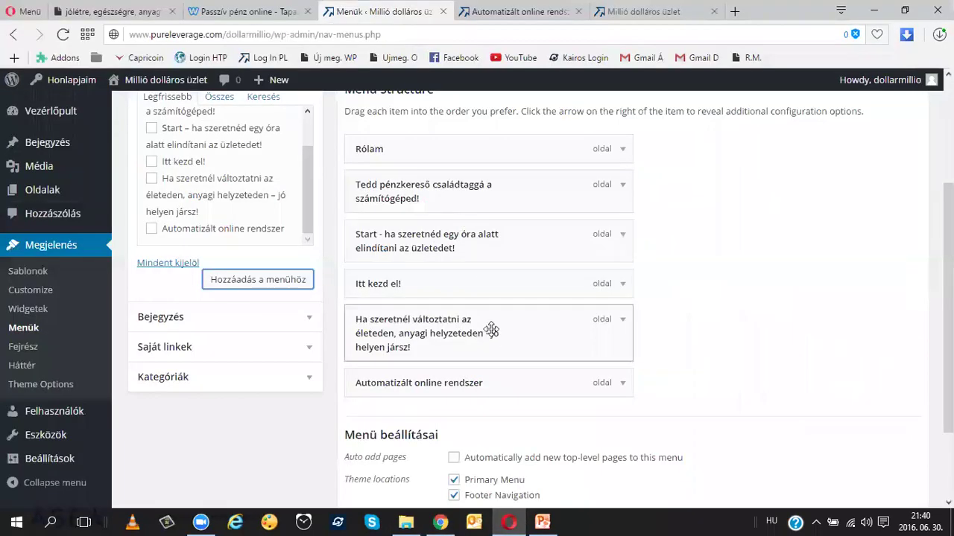
# Move the "Ha szeretnél változtatni az életeden, anyagi helyzeteden - jó helyen jársz!" item to the first place in the menu structure.
pyautogui.scroll(-1, 434, 334)
pyautogui.scroll(1, 434, 334)
pyautogui.scroll(1, 528, 328)
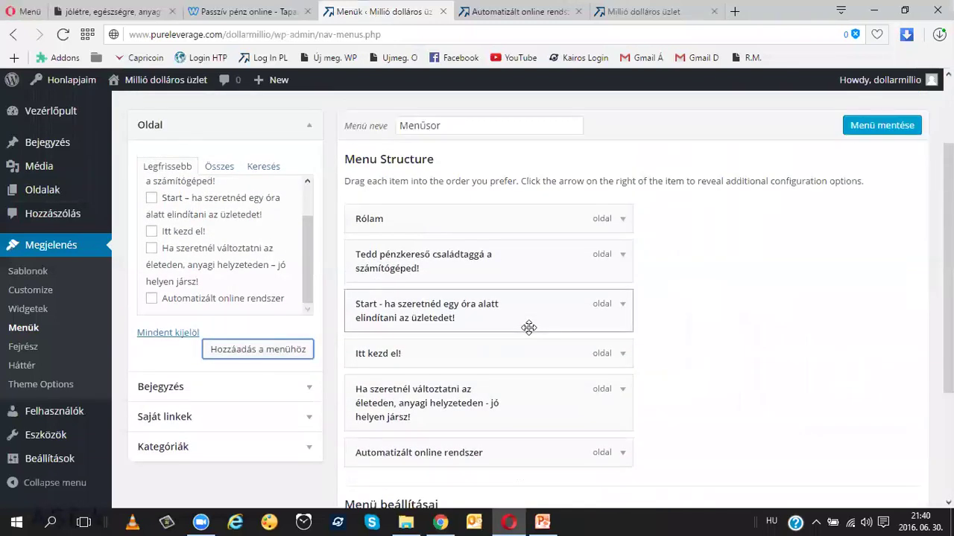
pyautogui.scroll(-1, 528, 328)
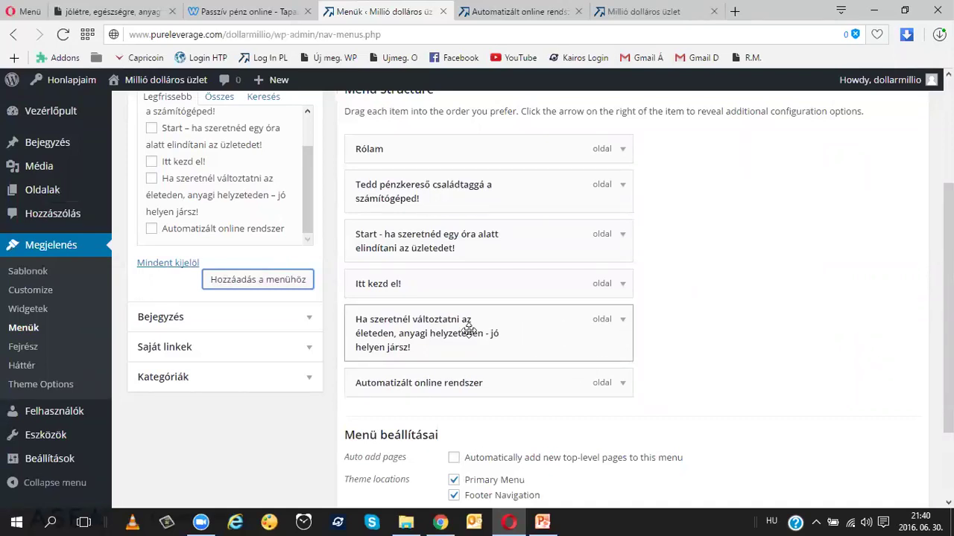
pyautogui.moveTo(462, 305); pyautogui.dragTo(465, 160)
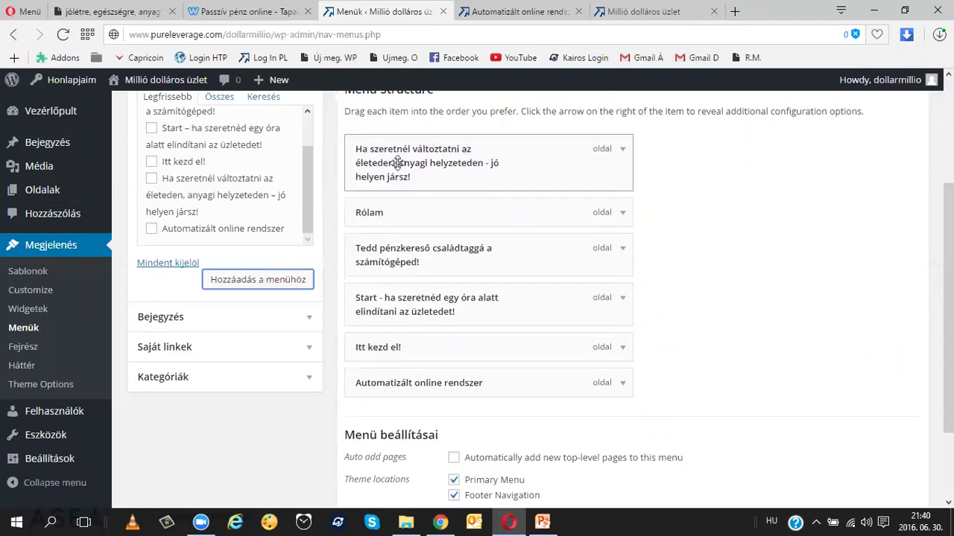
# Change the first menu item's navigation label to "Kezdőlap" and collapse its settings.
pyautogui.click(623, 150)
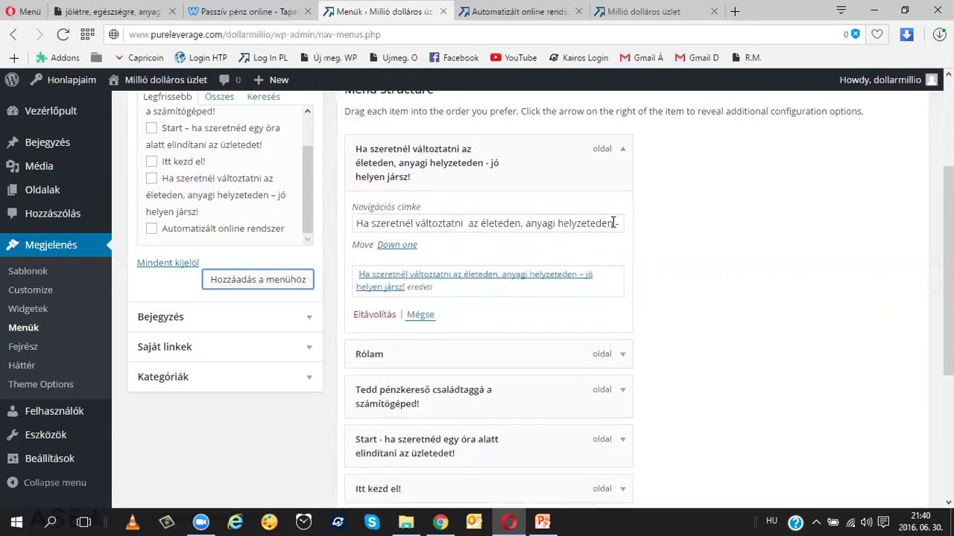
pyautogui.moveTo(617, 223); pyautogui.dragTo(340, 223)
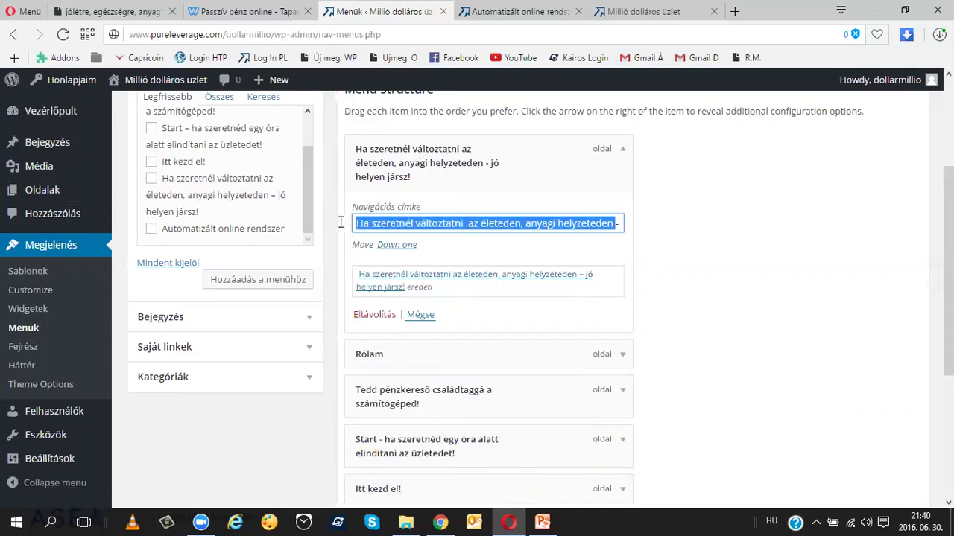
pyautogui.press('Delete')
pyautogui.press('Delete')
pyautogui.press('Delete')
pyautogui.press('Delete')
pyautogui.press('Delete')
pyautogui.press('Delete')
pyautogui.press('Delete')
pyautogui.press('Delete')
pyautogui.press('Delete')
pyautogui.press('Delete')
pyautogui.press('Delete')
pyautogui.press('Delete')
pyautogui.press('Delete')
pyautogui.press('Delete')
pyautogui.press('Delete')
pyautogui.press('Delete')
pyautogui.press('Delete')
pyautogui.press('Delete')
pyautogui.press('Delete')
pyautogui.press('Delete')
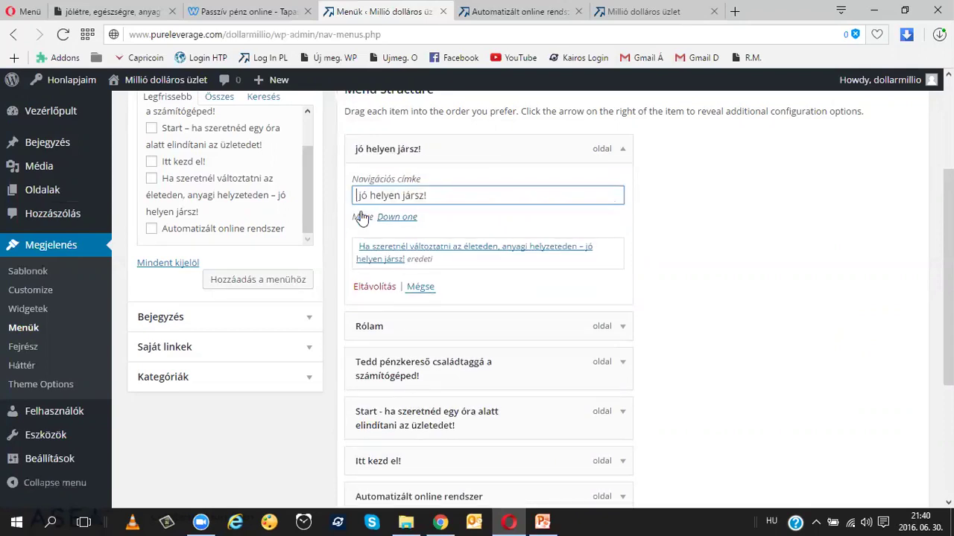
pyautogui.write('Kezdőlap')
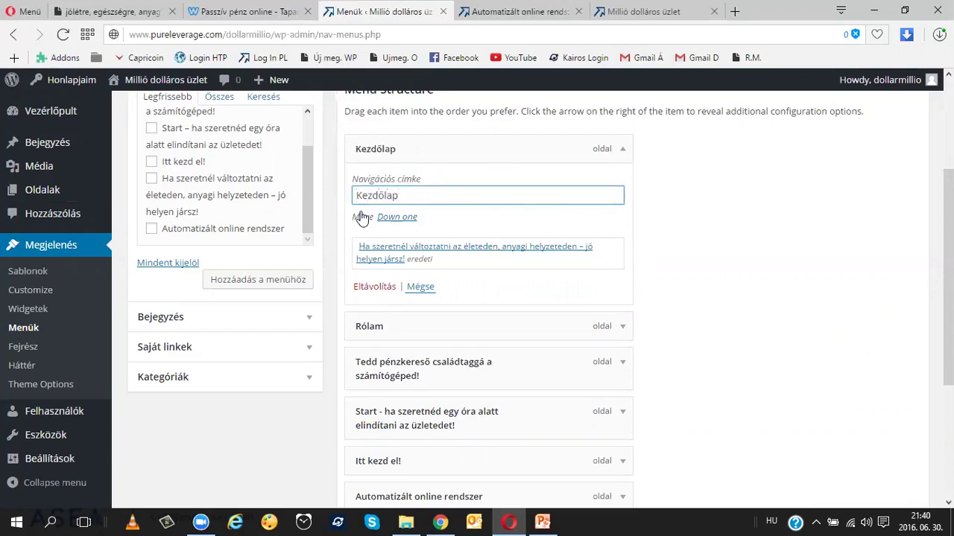
pyautogui.click(623, 153)
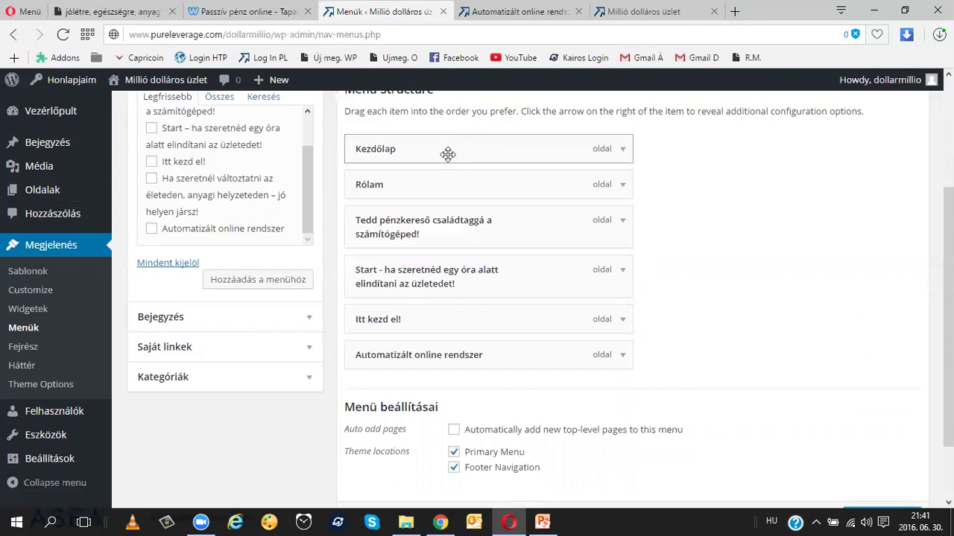
# Move Rólam to the end of the menu and Automatizált online rendszer directly below Kezdőlap.
pyautogui.moveTo(449, 187); pyautogui.dragTo(447, 366)
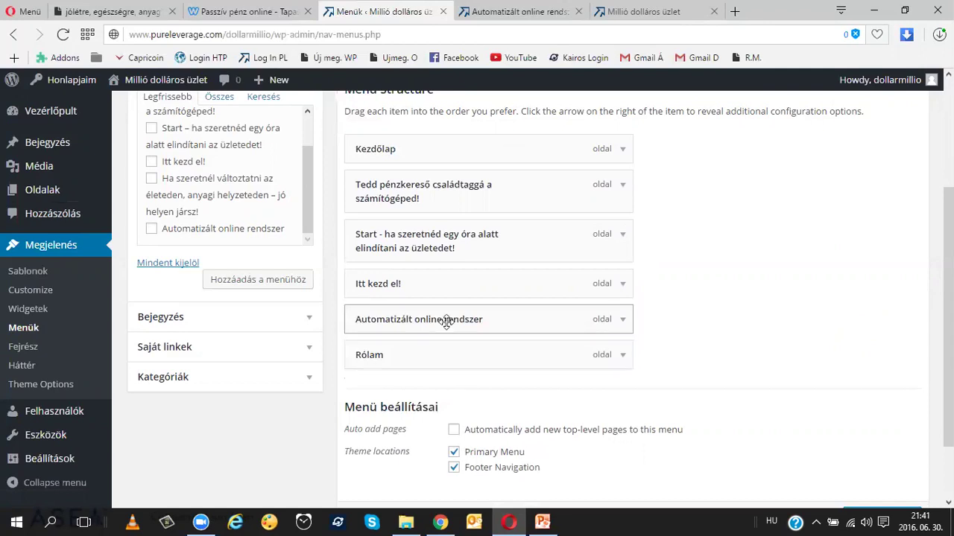
pyautogui.moveTo(446, 321); pyautogui.dragTo(445, 188)
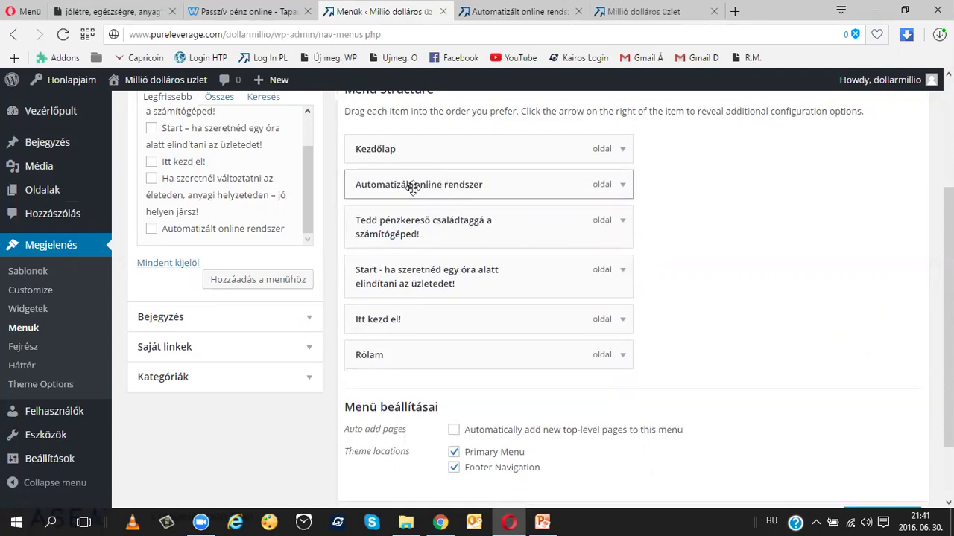
# Nest the "Start" item under Automatizált online rendszer and "Itt kezd el!" under "Tedd pénzkereső családtaggá a számítógéped!" as sub items.
pyautogui.moveTo(409, 284); pyautogui.dragTo(431, 209)
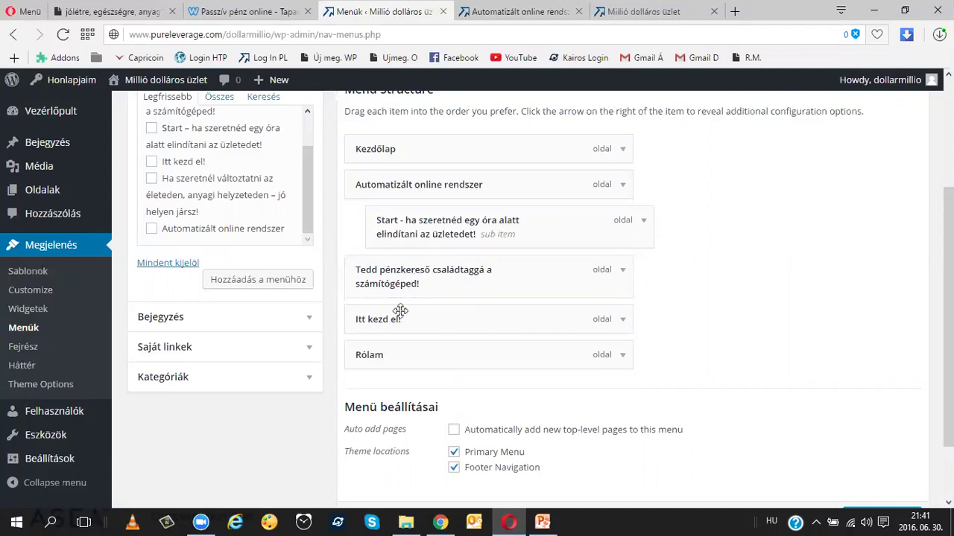
pyautogui.moveTo(400, 318); pyautogui.dragTo(424, 320)
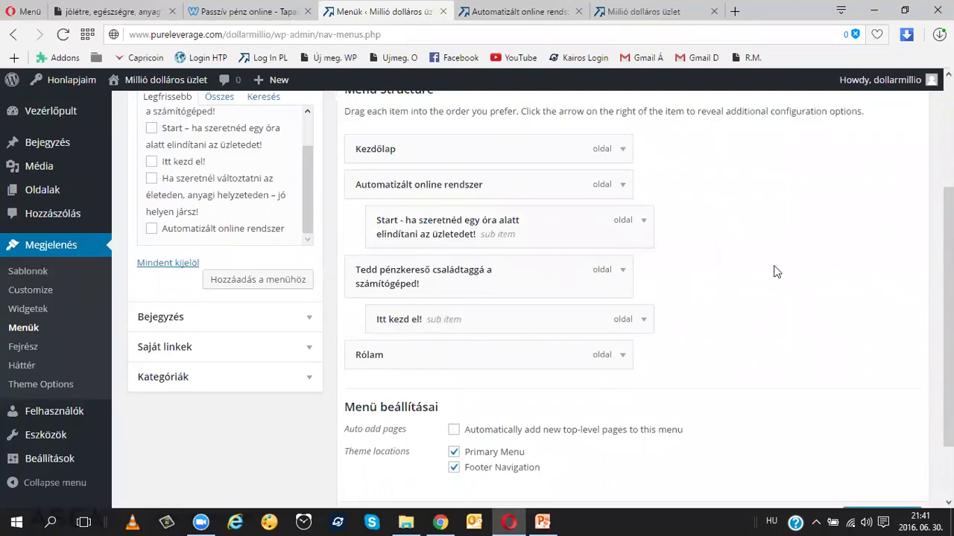
# Save the Menűsor menu and return to the live "Automatizált online rendszer" page.
pyautogui.scroll(-1, 775, 271)
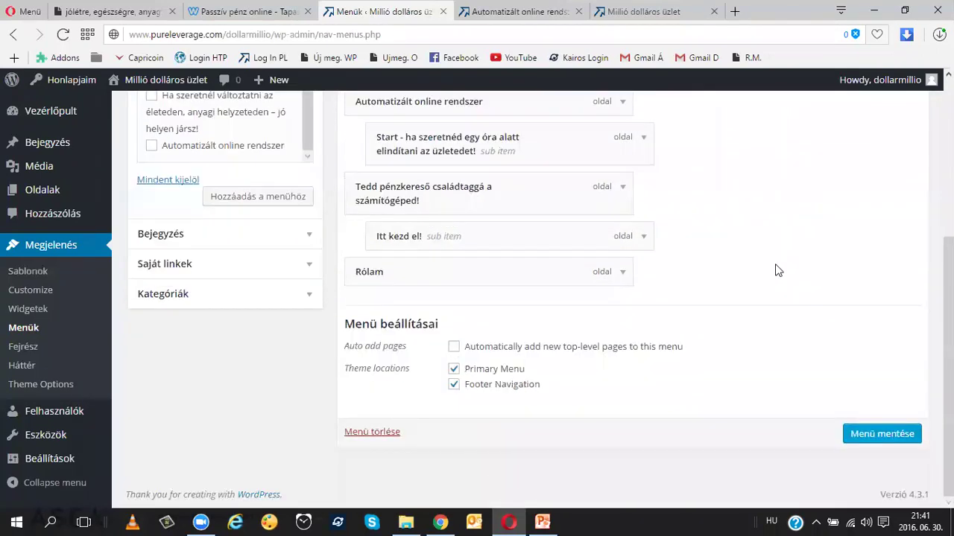
pyautogui.scroll(4, 775, 271)
pyautogui.scroll(-1, 774, 272)
pyautogui.click(896, 173)
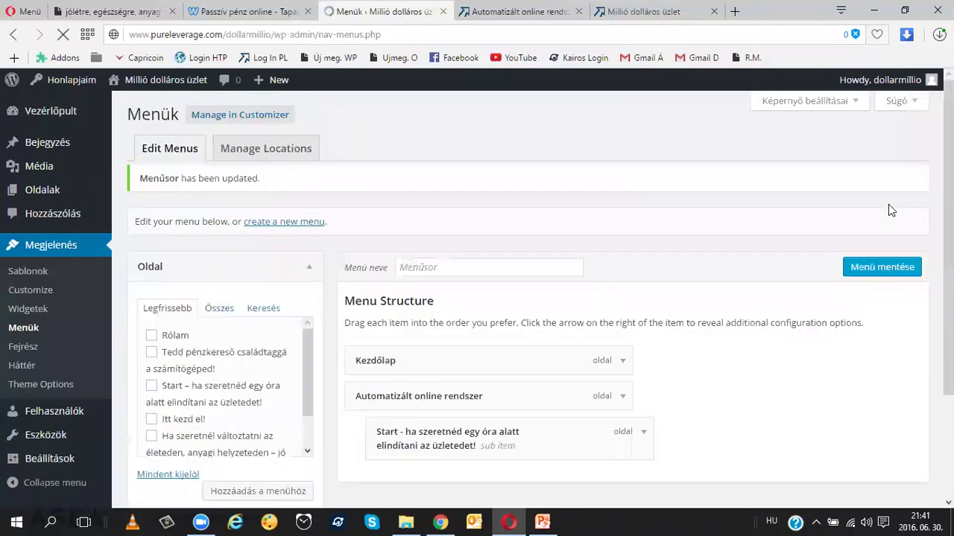
pyautogui.click(507, 12)
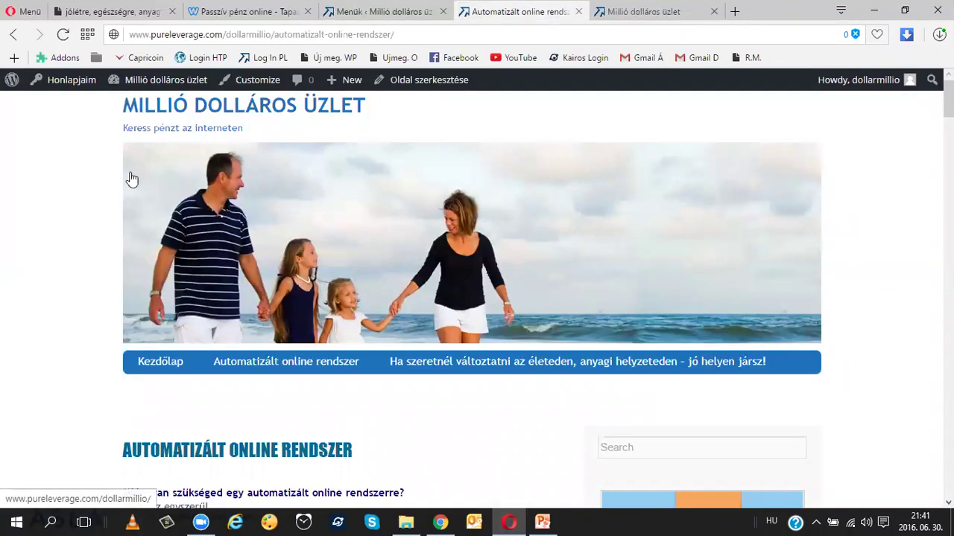
# Reload the live blog page, open Kezdőlap from the navigation menu and review the home page content.
pyautogui.click(63, 35)
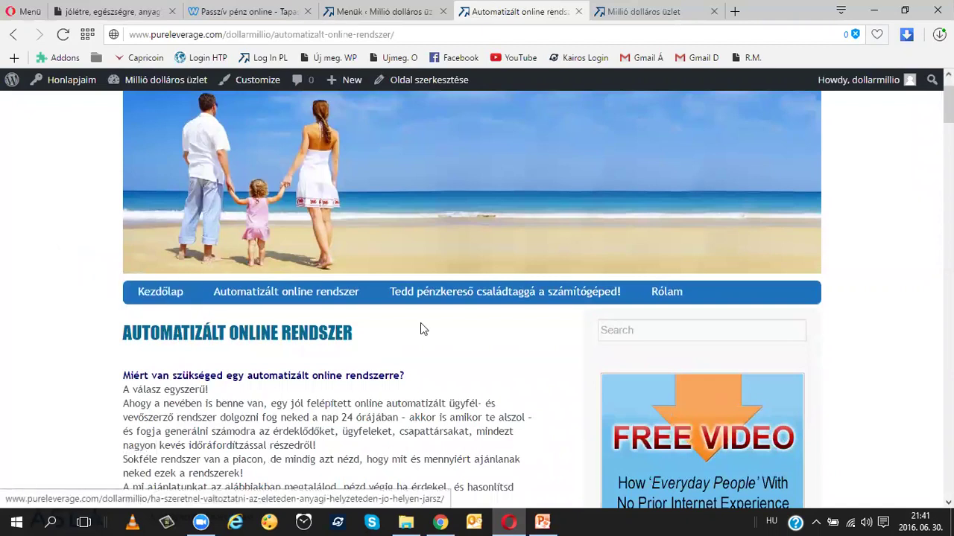
pyautogui.click(162, 297)
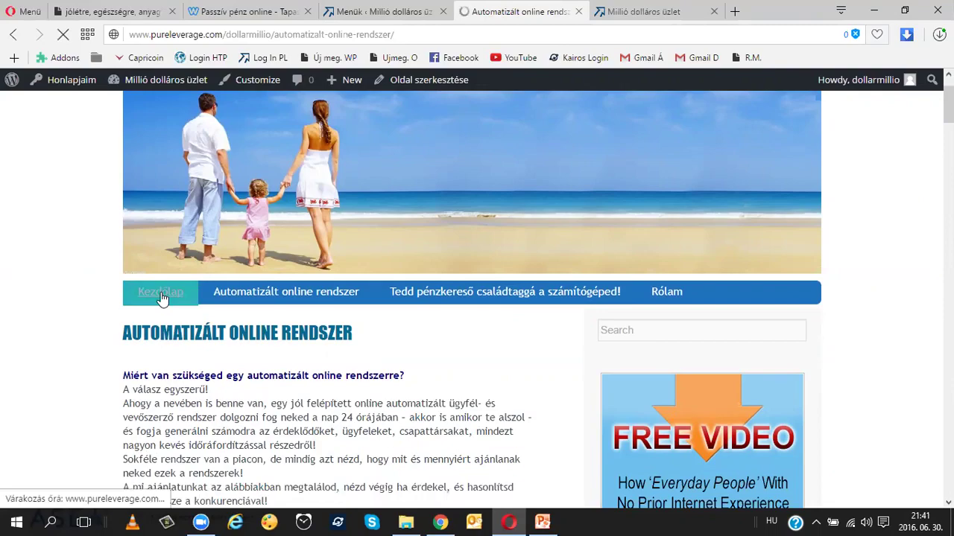
pyautogui.scroll(-3, 159, 296)
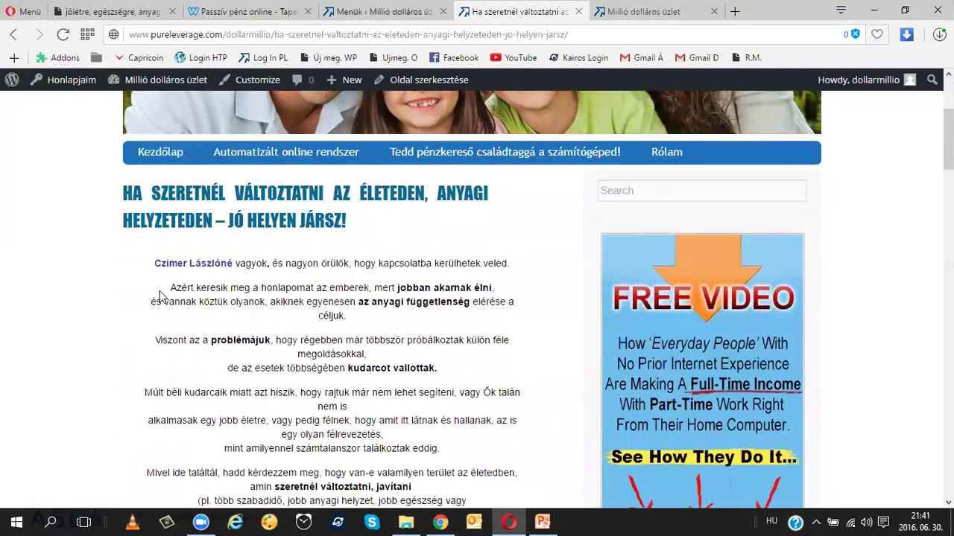
pyautogui.scroll(-3, 250, 269)
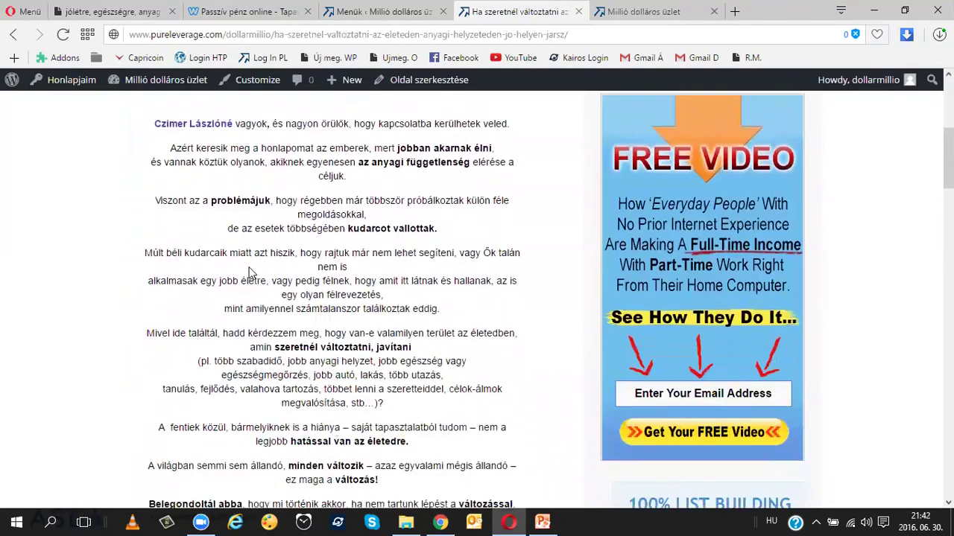
pyautogui.scroll(2, 249, 269)
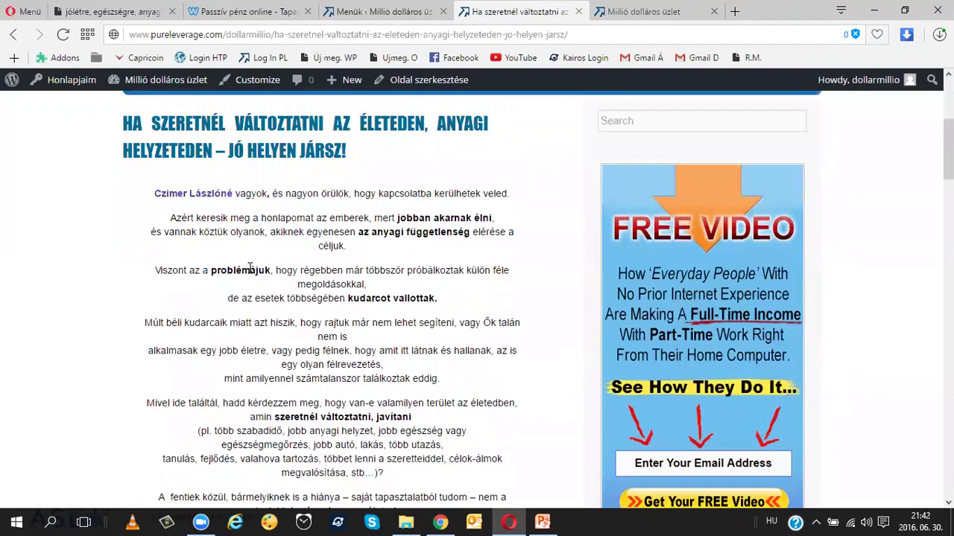
pyautogui.scroll(4, 249, 268)
pyautogui.scroll(-2, 252, 322)
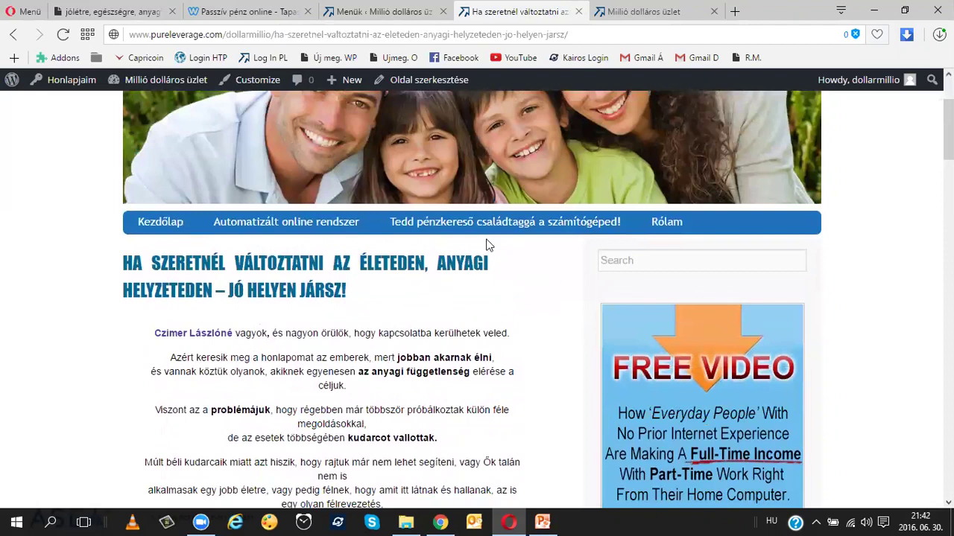
# Check the submenu under Automatizált online rendszer and examine the sidebar content of the live home page.
pyautogui.scroll(2, 417, 337)
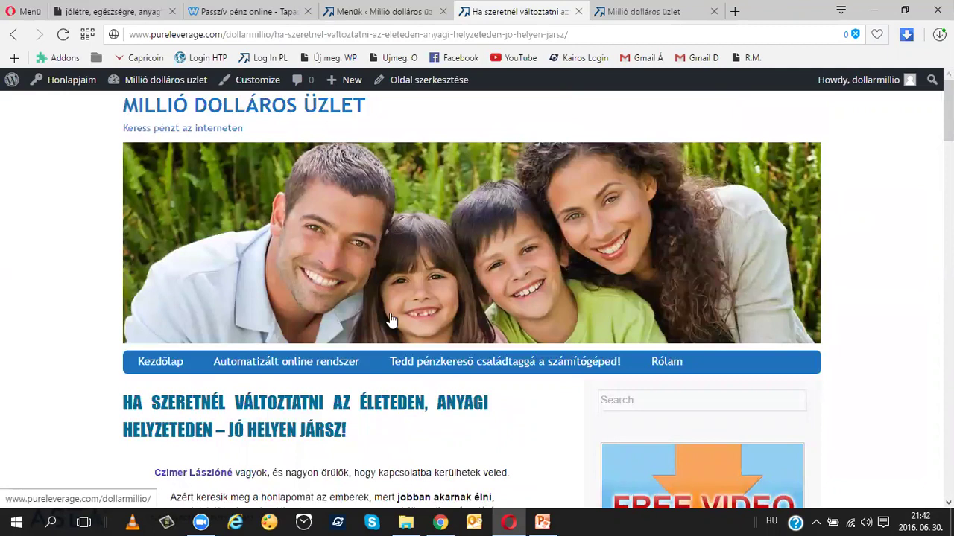
pyautogui.scroll(-1, 379, 313)
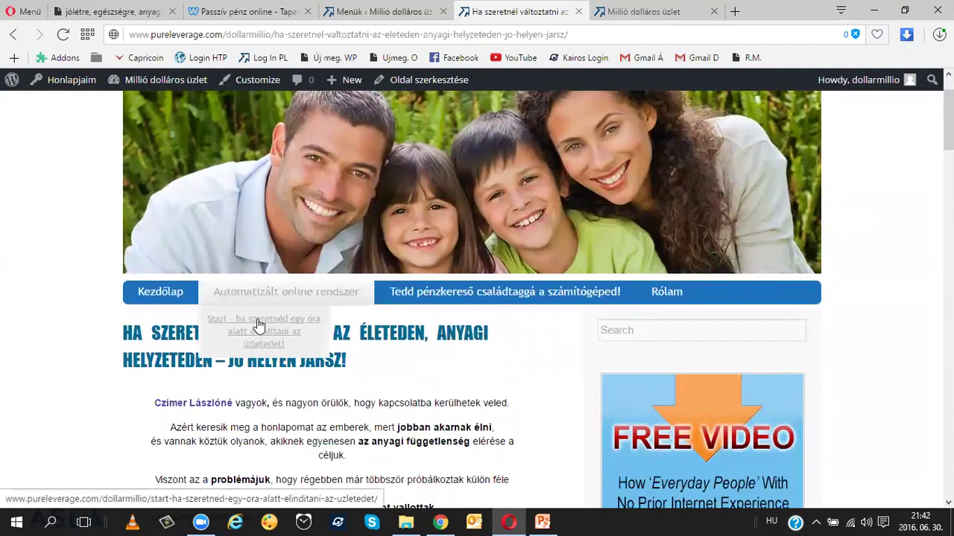
pyautogui.moveTo(298, 302)
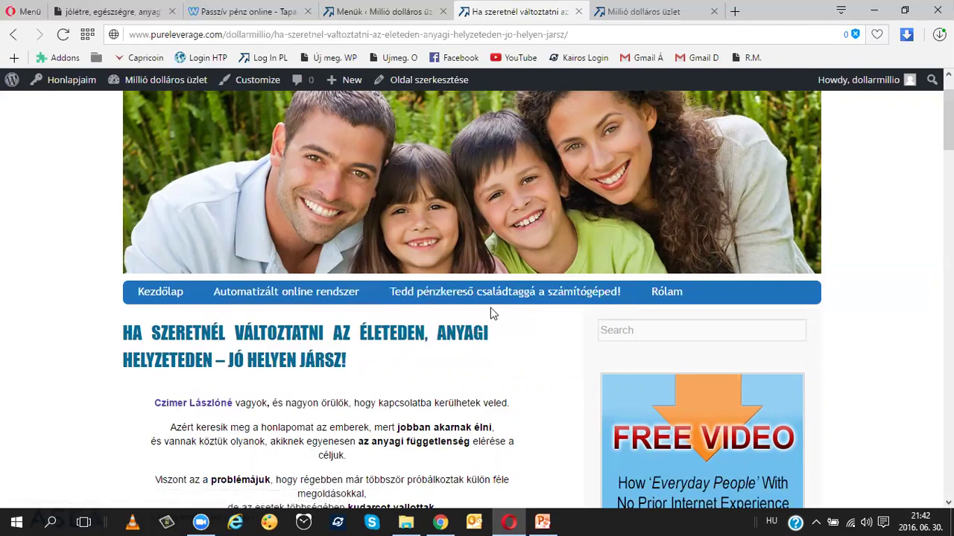
pyautogui.scroll(1, 617, 323)
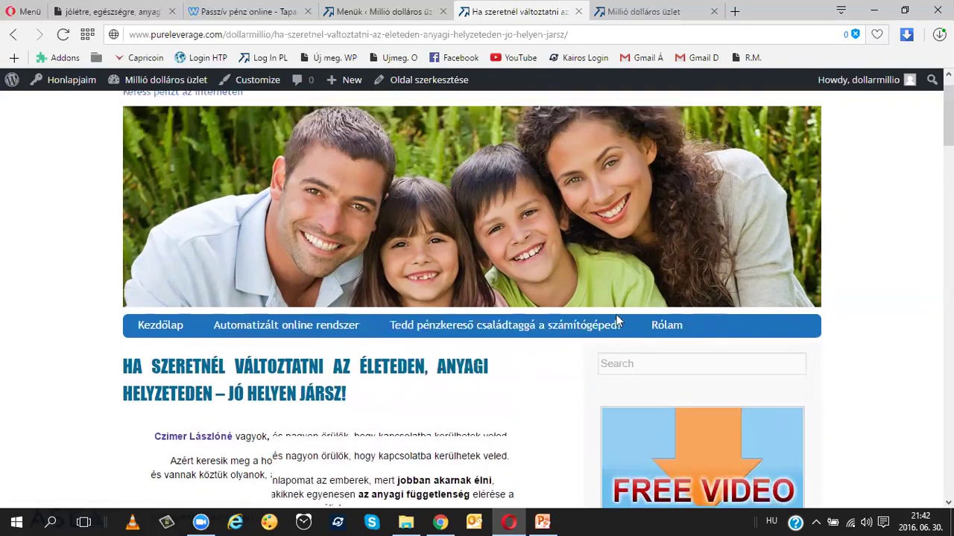
pyautogui.scroll(-3, 617, 322)
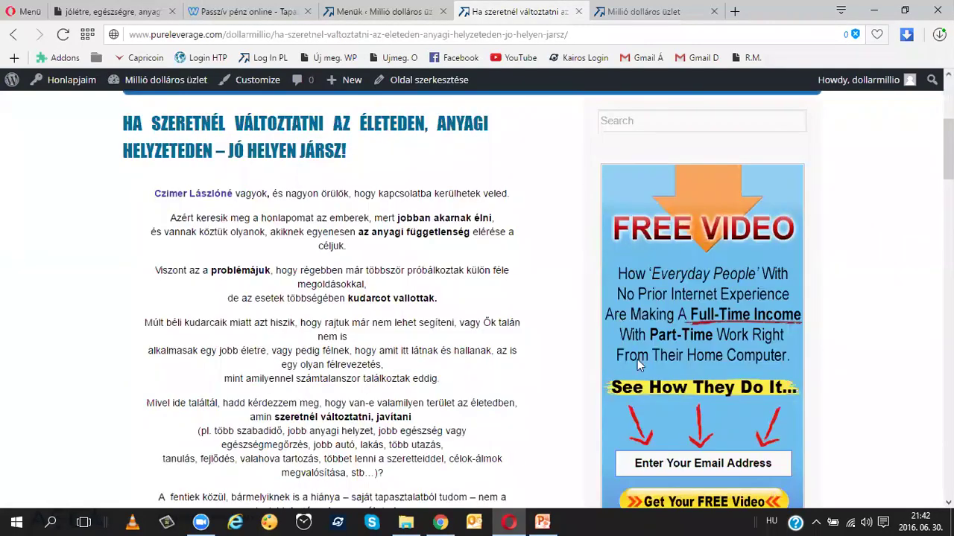
pyautogui.scroll(-5, 681, 271)
pyautogui.scroll(8, 681, 275)
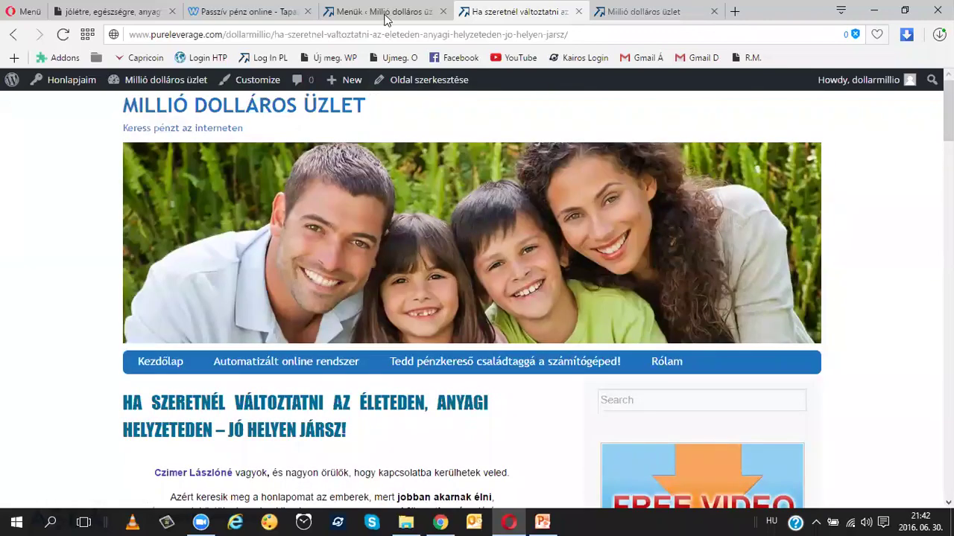
# Return to the blog's admin area and open the Widgetek page showing the Main Sidebar widgets.
pyautogui.click(385, 15)
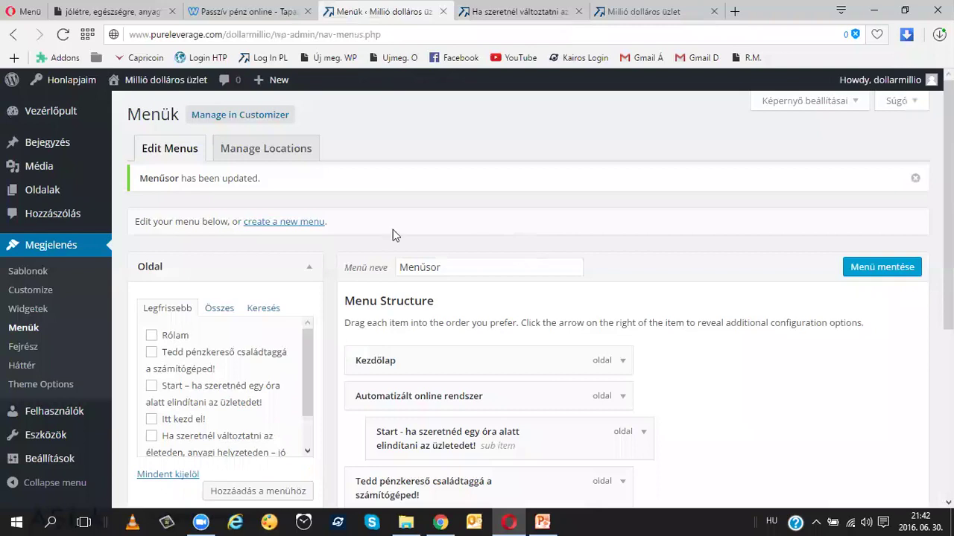
pyautogui.click(30, 317)
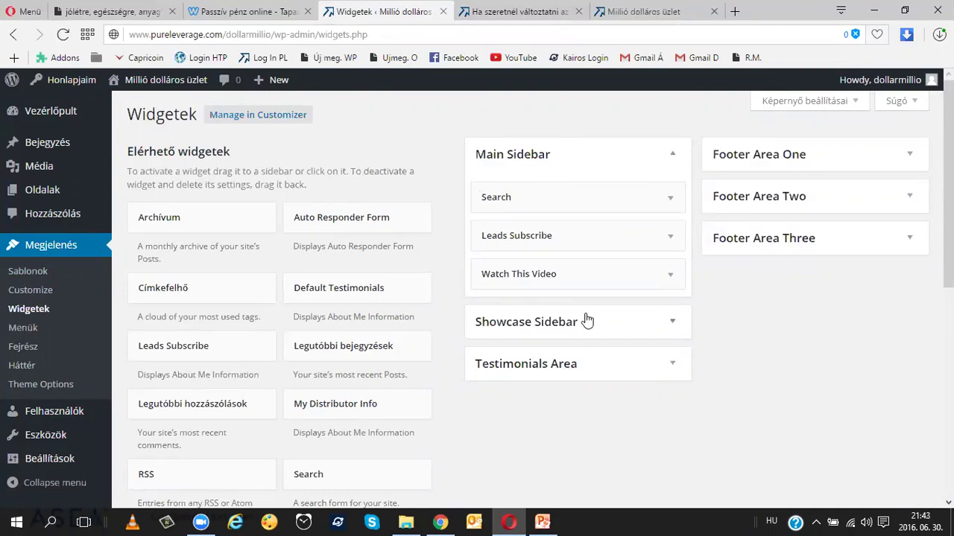
pyautogui.scroll(-1, 587, 320)
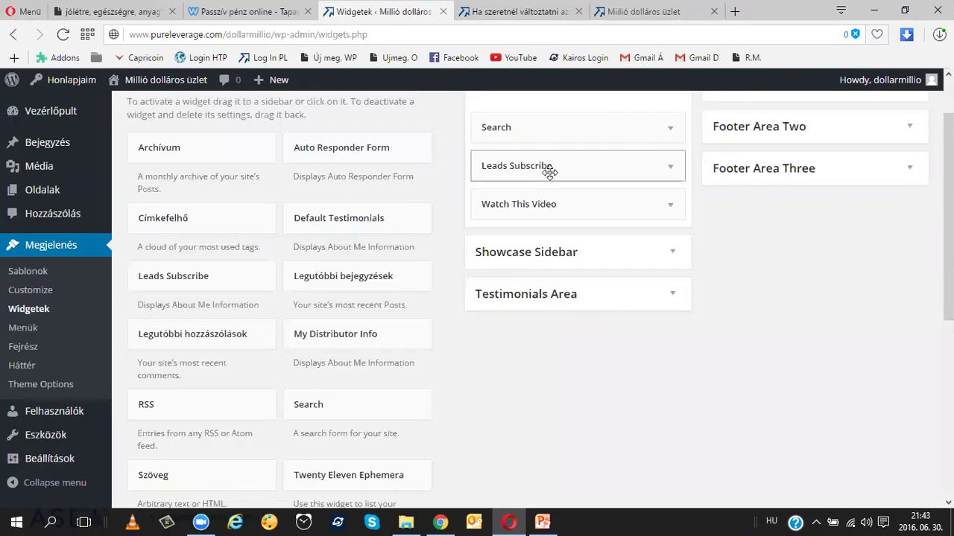
# Examine the live home page's sidebar to see which blocks its Main Sidebar widgets produce.
pyautogui.click(526, 11)
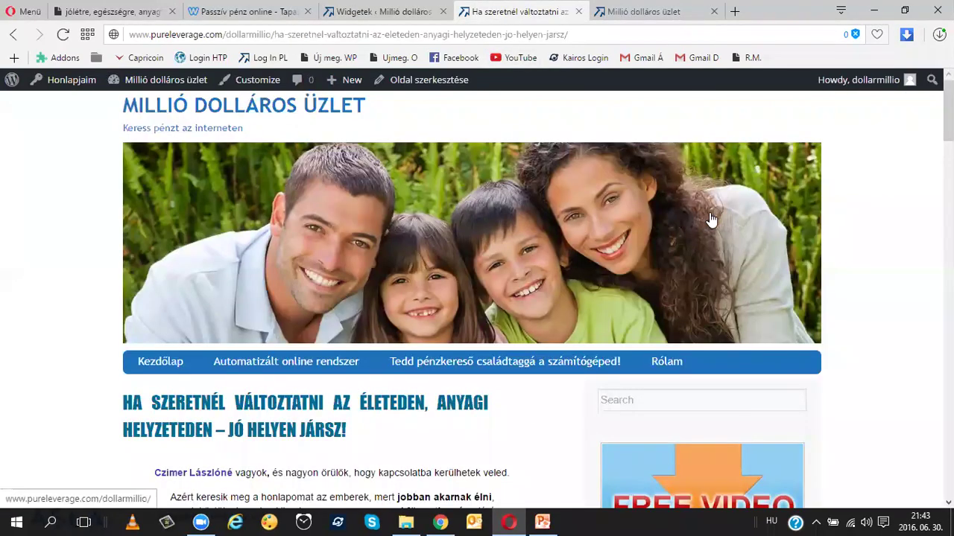
pyautogui.scroll(-4, 715, 224)
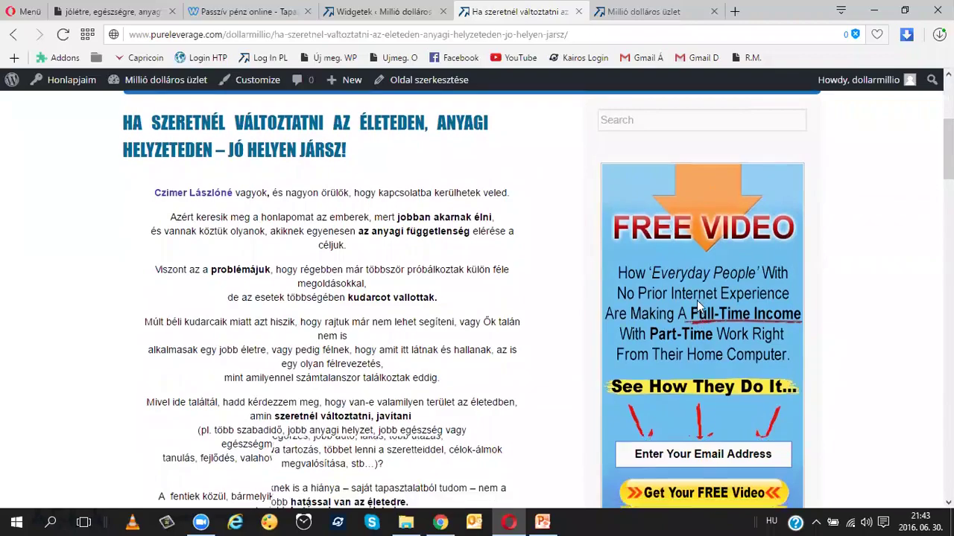
pyautogui.scroll(-4, 696, 300)
pyautogui.scroll(8, 696, 313)
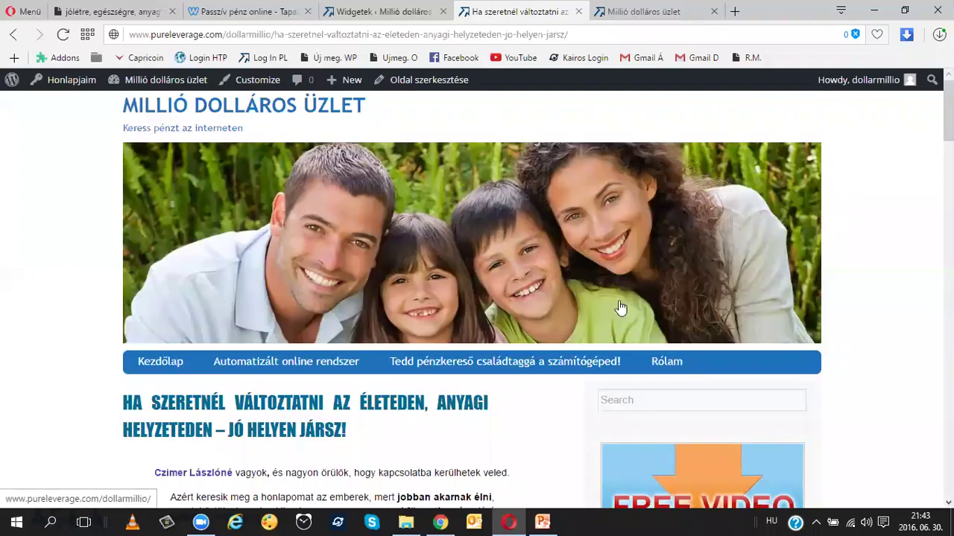
# Move the Leads Subscribe and Watch This Video widgets from the Main Sidebar to the inactive widgets (Kikapcsolt widgetek).
pyautogui.click(408, 15)
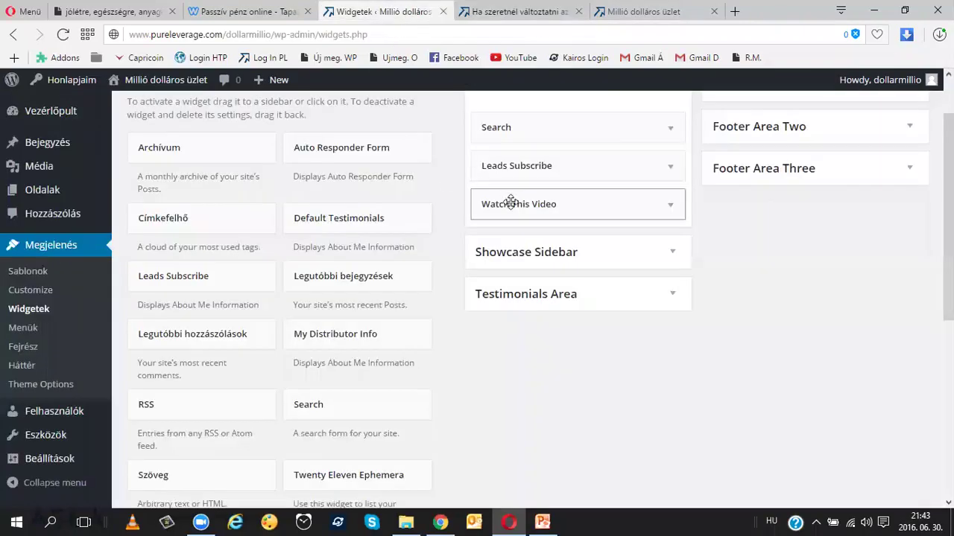
pyautogui.scroll(1, 511, 202)
pyautogui.moveTo(440, 246); pyautogui.dragTo(188, 401)
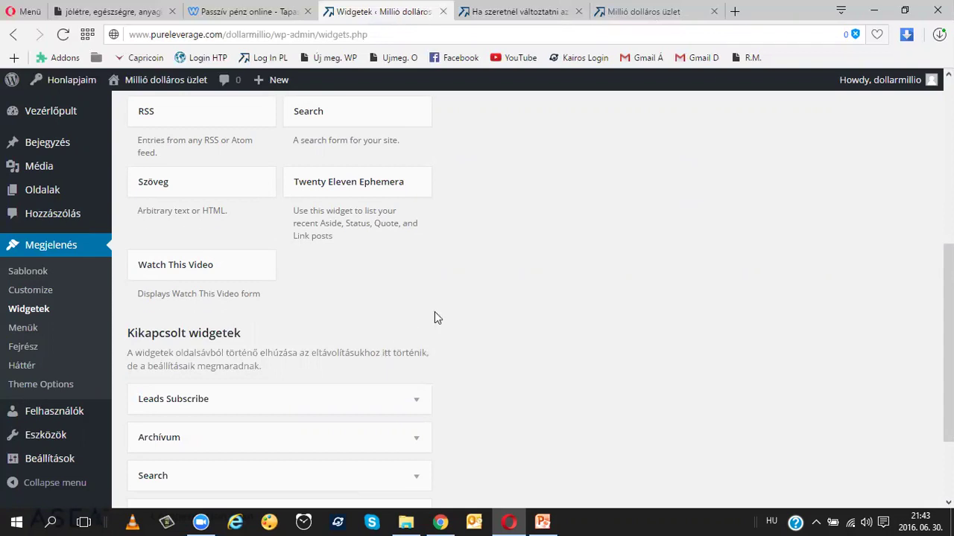
pyautogui.scroll(5, 434, 318)
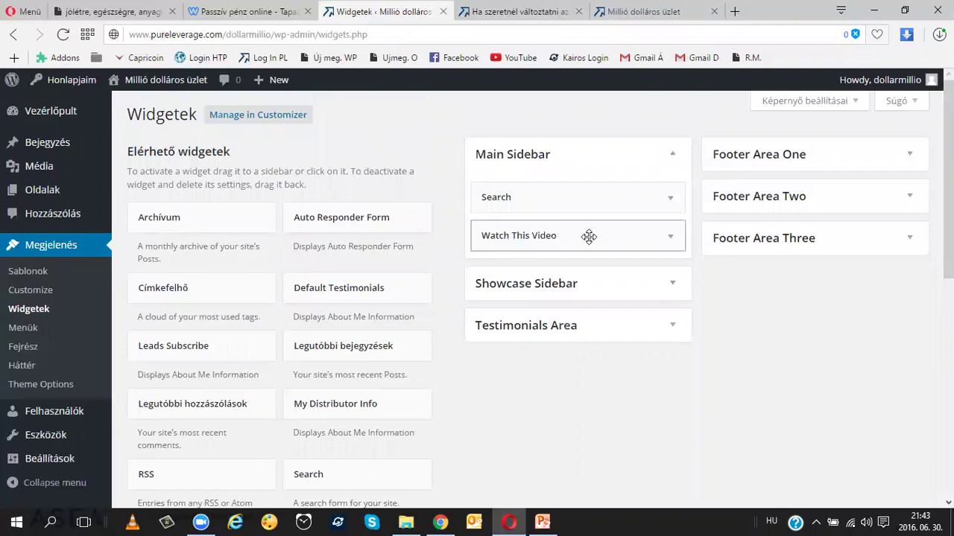
pyautogui.moveTo(589, 237); pyautogui.dragTo(313, 313)
pyautogui.scroll(5, 504, 260)
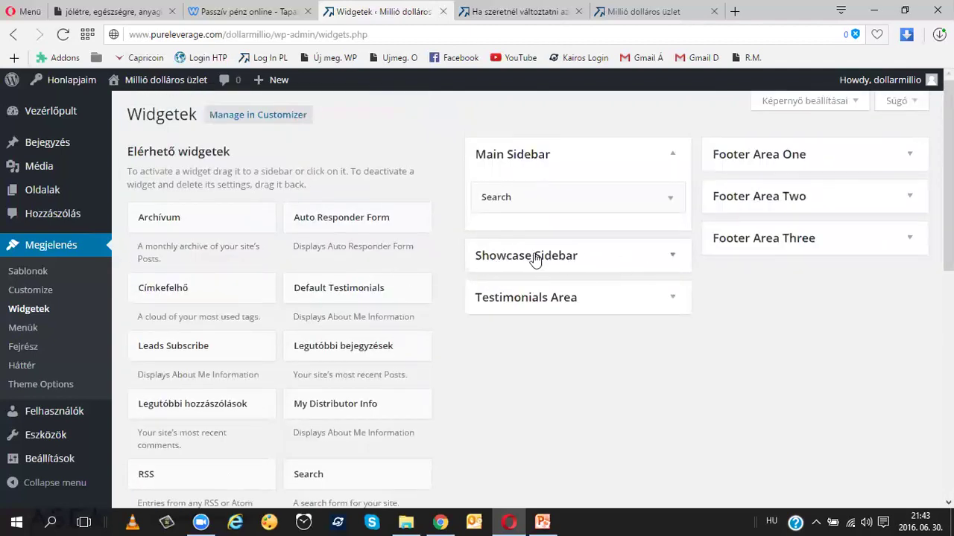
# Inspect the Showcase Sidebar and Testimonials Area widgets, and look through the live page for the matching content.
pyautogui.click(675, 258)
pyautogui.click(674, 259)
pyautogui.click(668, 300)
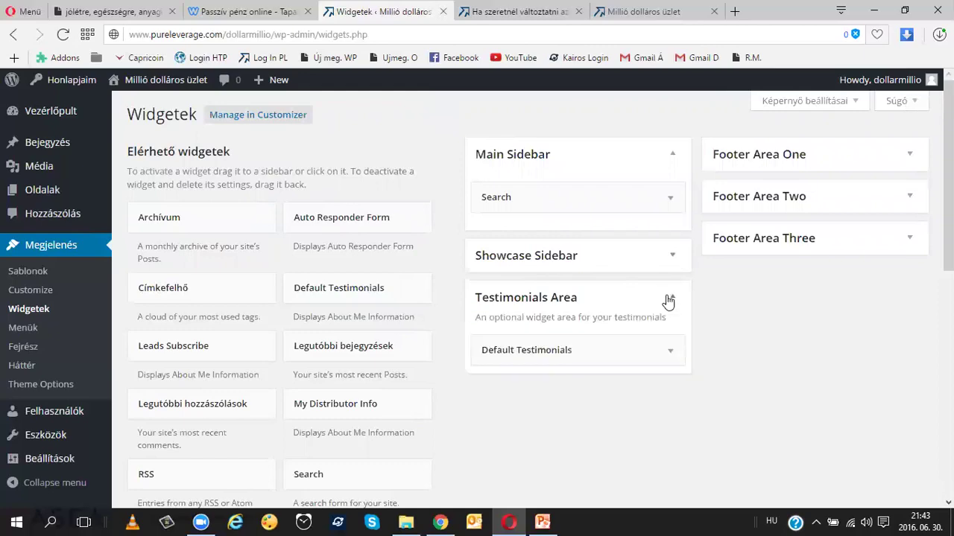
pyautogui.click(522, 12)
pyautogui.scroll(-10, 749, 268)
pyautogui.scroll(-15, 751, 263)
pyautogui.scroll(20, 751, 228)
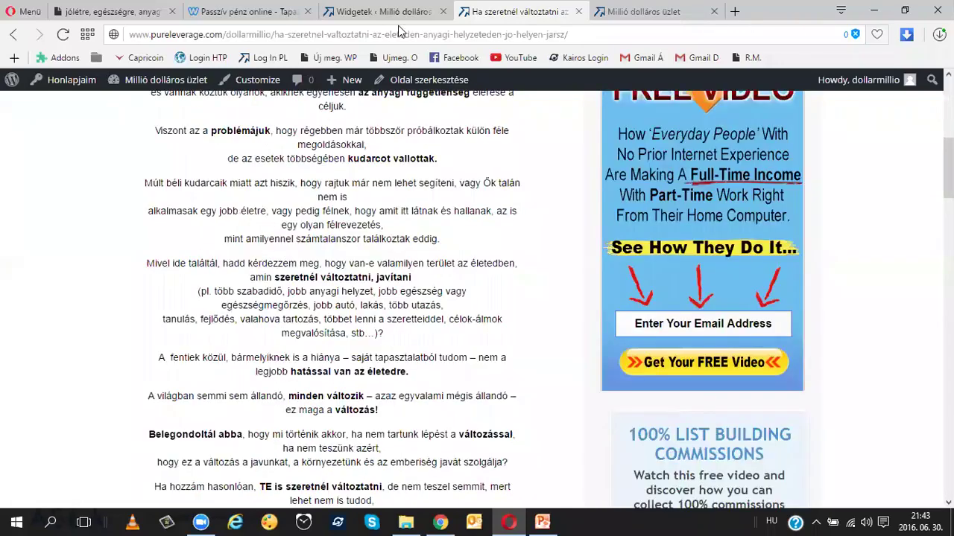
pyautogui.scroll(10, 789, 272)
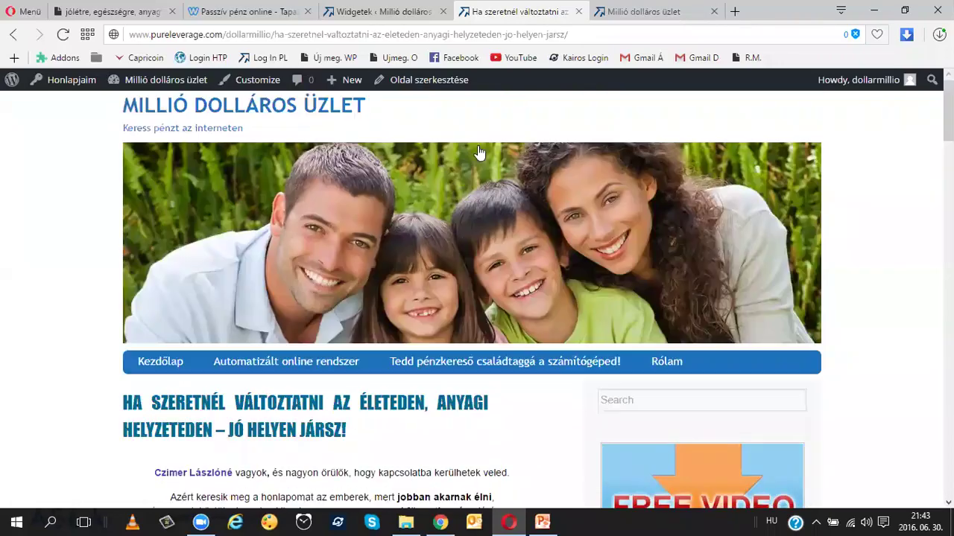
# Back on the Widgetek page, move the Default Testimonials widget out of the Testimonials Area into the inactive widgets.
pyautogui.click(395, 13)
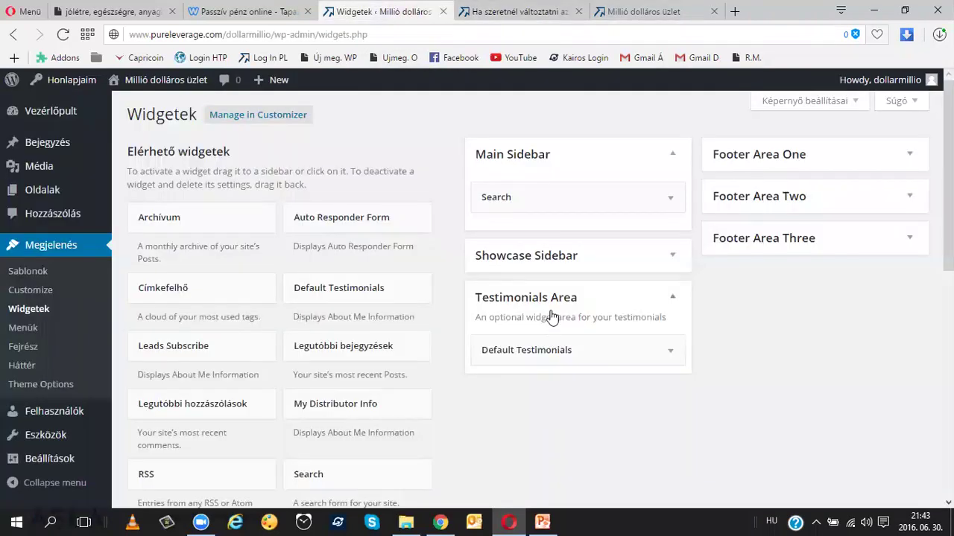
pyautogui.scroll(-2, 551, 317)
pyautogui.moveTo(567, 212); pyautogui.dragTo(230, 397)
pyautogui.scroll(7, 522, 346)
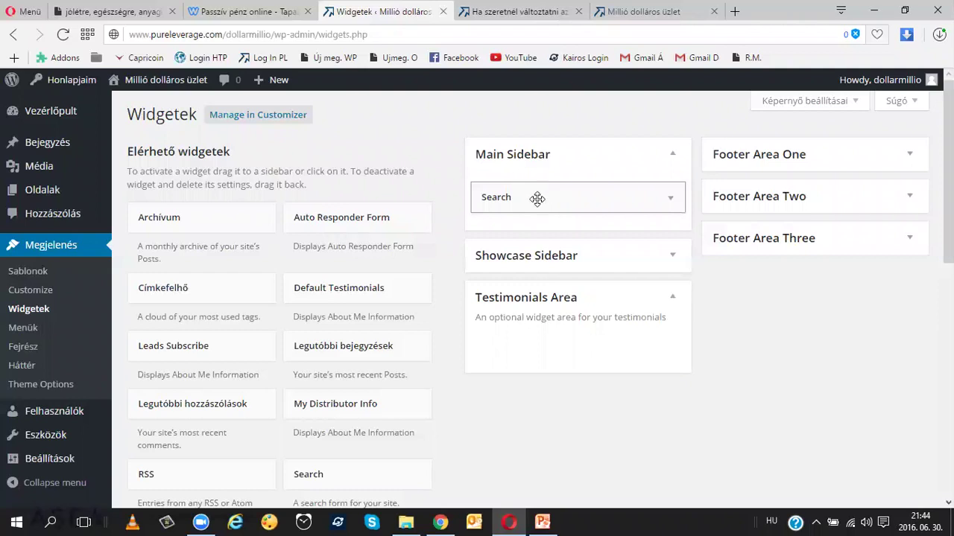
# Set the Main Sidebar Search widget's title to "Keresés" and save the widget.
pyautogui.click(672, 200)
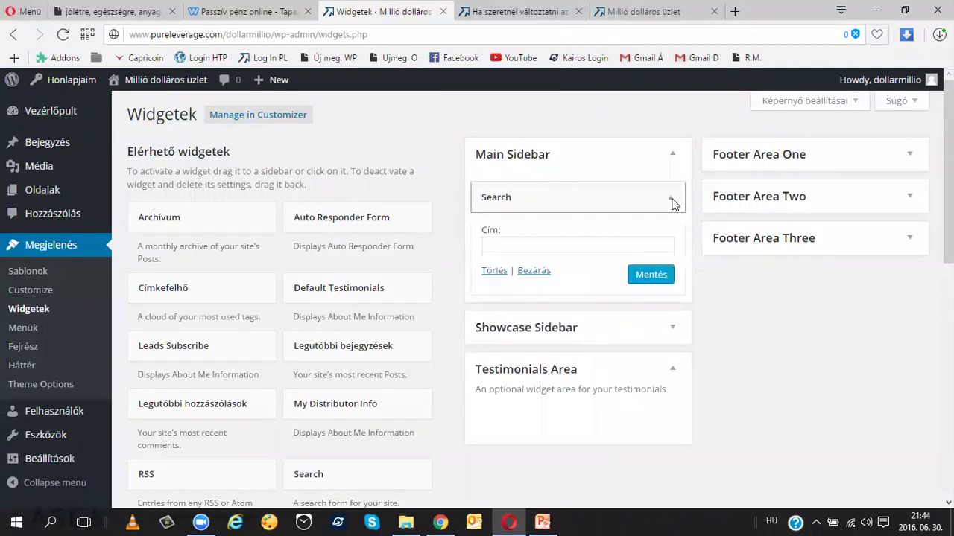
pyautogui.click(526, 246)
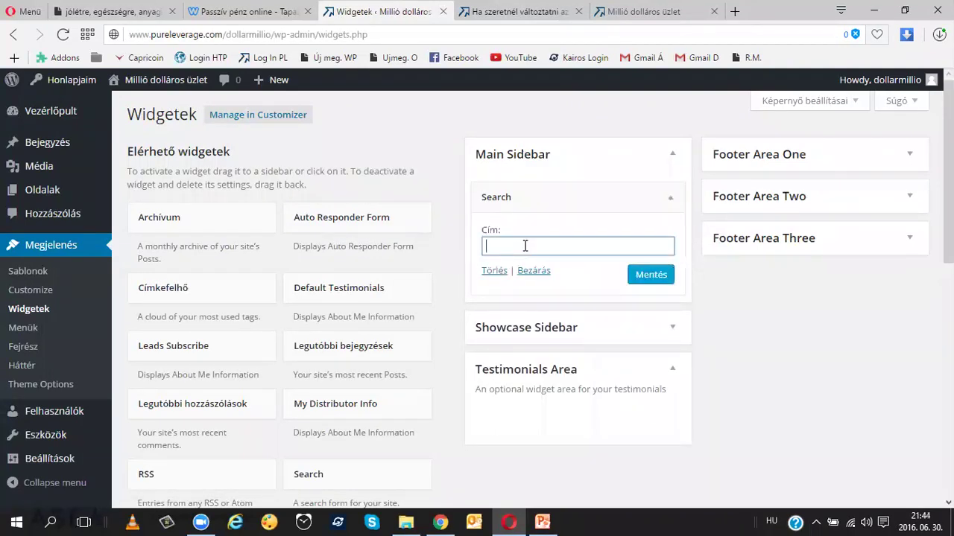
pyautogui.write('K')
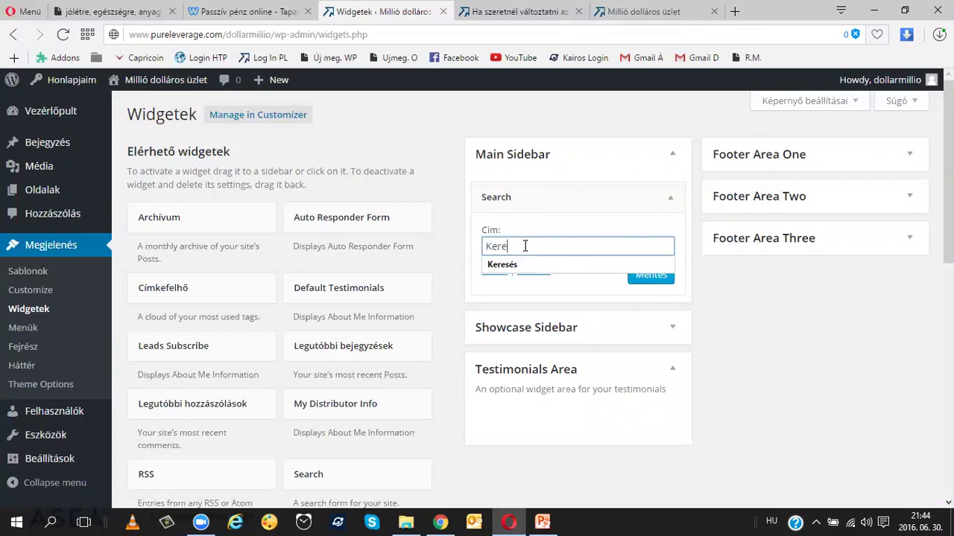
pyautogui.write('ere')
pyautogui.click(514, 265)
pyautogui.click(648, 280)
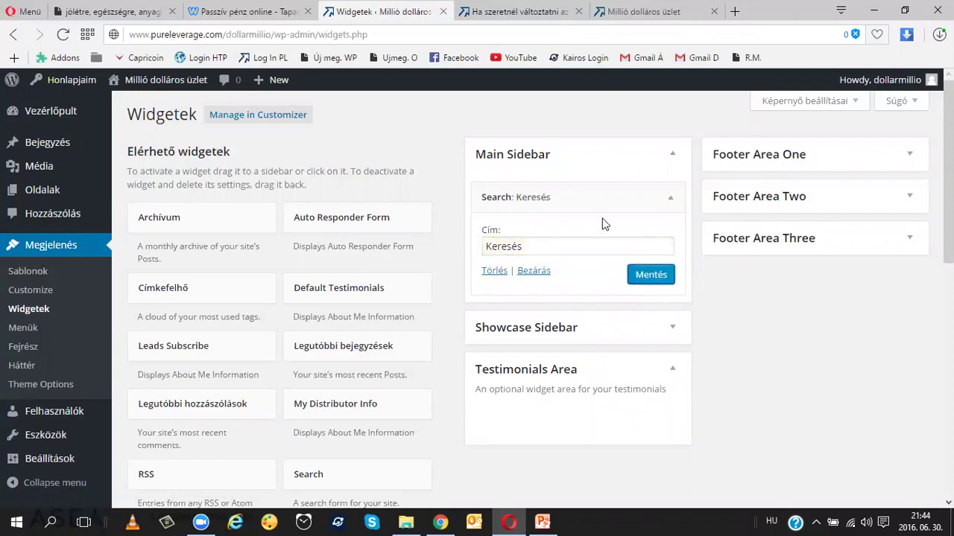
# Reload the live home page and check its sidebar after the widget changes.
pyautogui.click(534, 12)
pyautogui.scroll(-2, 574, 157)
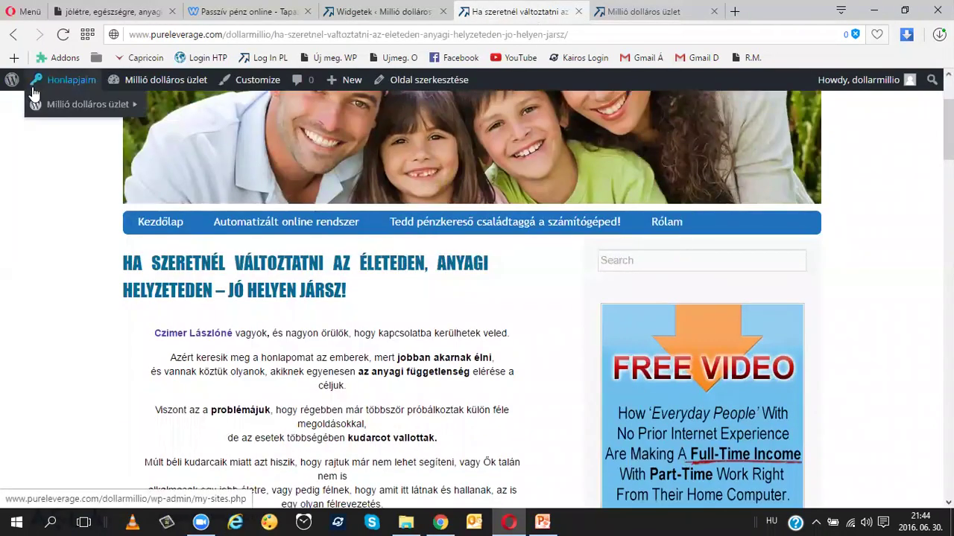
pyautogui.click(63, 34)
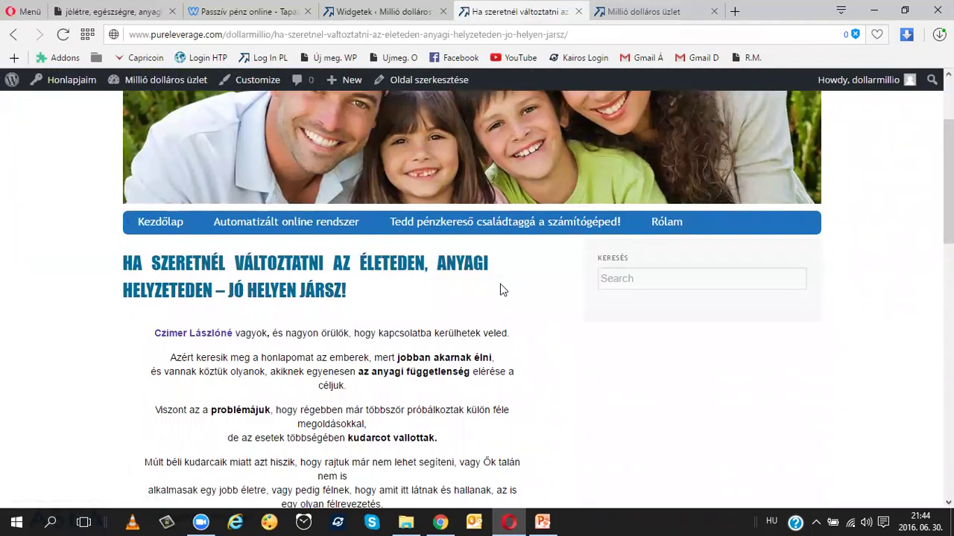
pyautogui.scroll(-3, 500, 290)
pyautogui.scroll(5, 501, 284)
pyautogui.scroll(-5, 501, 287)
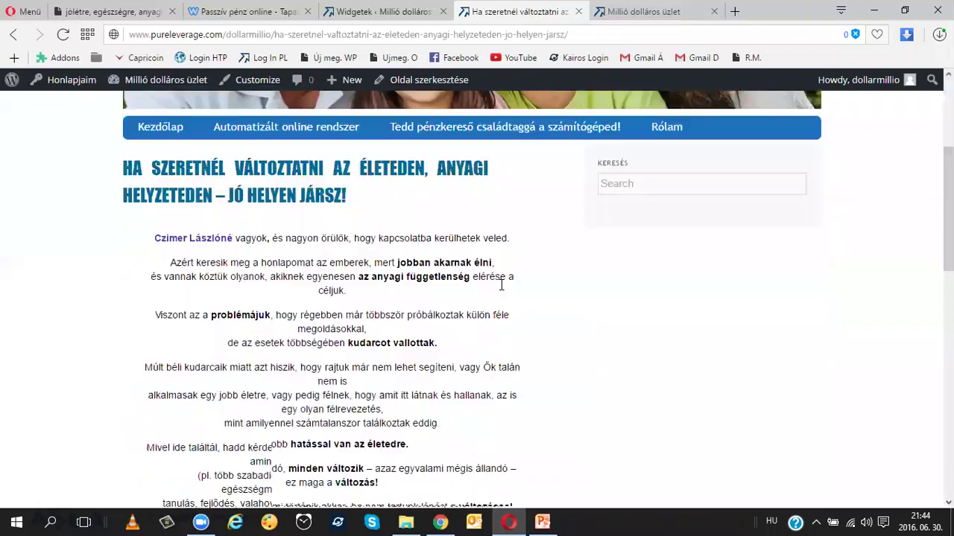
pyautogui.scroll(2, 501, 290)
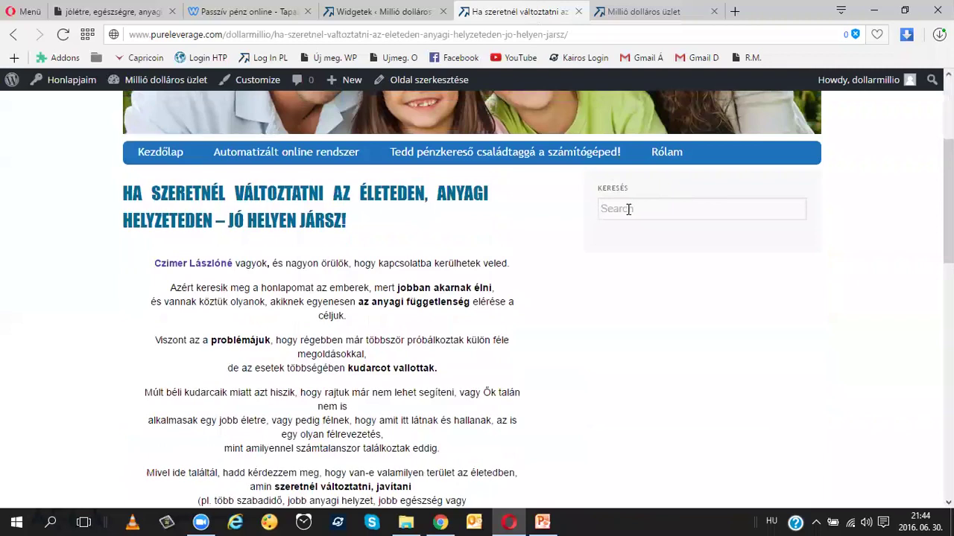
# Search the live blog for "Kairos", look through the results and return to the Widgetek page.
pyautogui.click(628, 209)
pyautogui.write('Kairos')
pyautogui.press('Return')
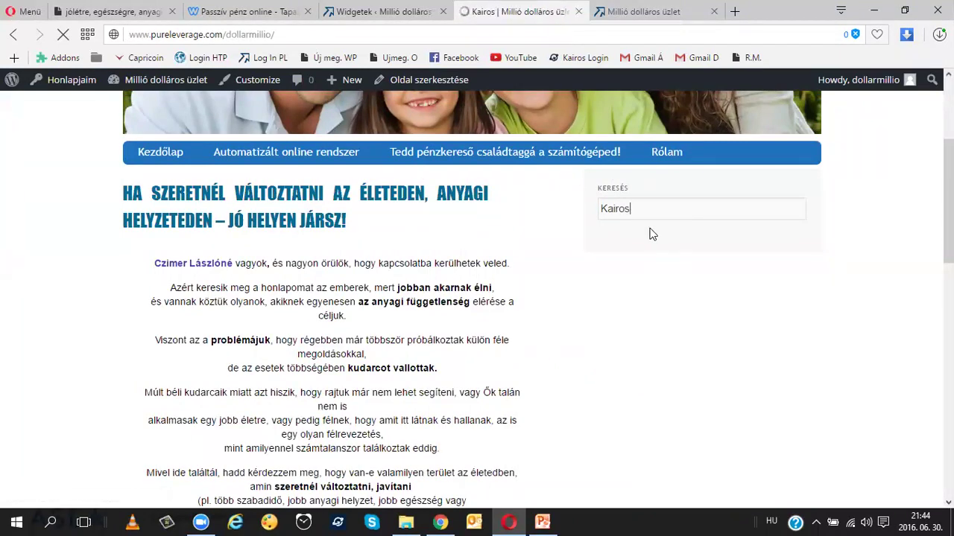
pyautogui.scroll(-3, 520, 254)
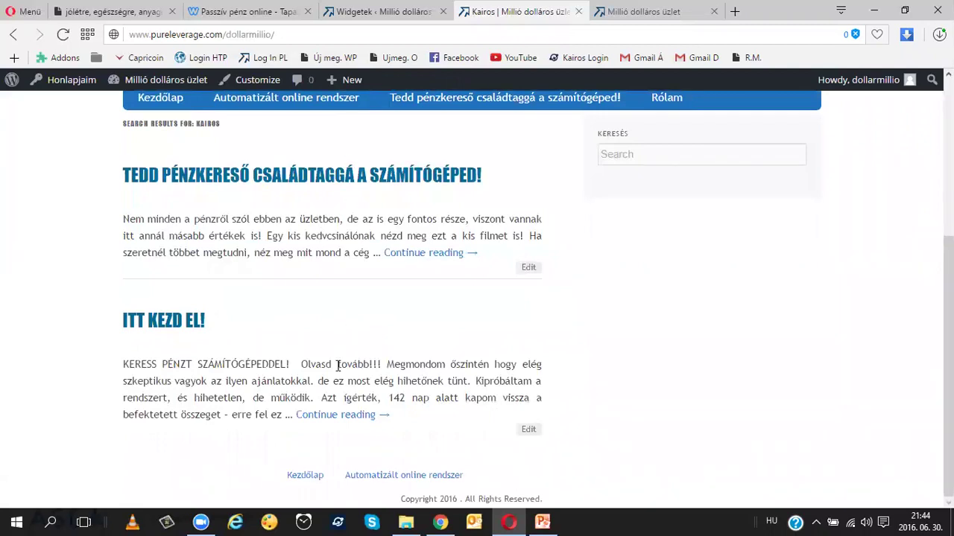
pyautogui.scroll(2, 338, 364)
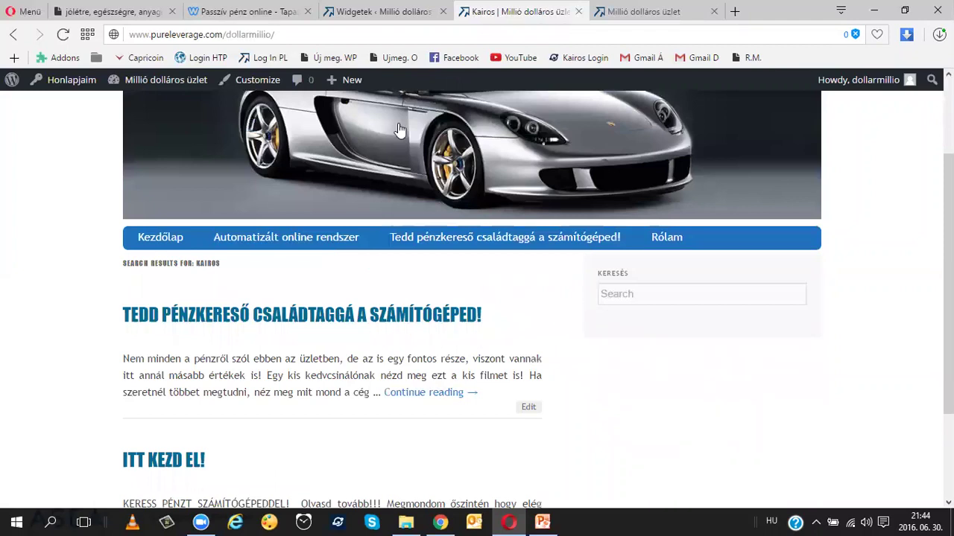
pyautogui.click(388, 11)
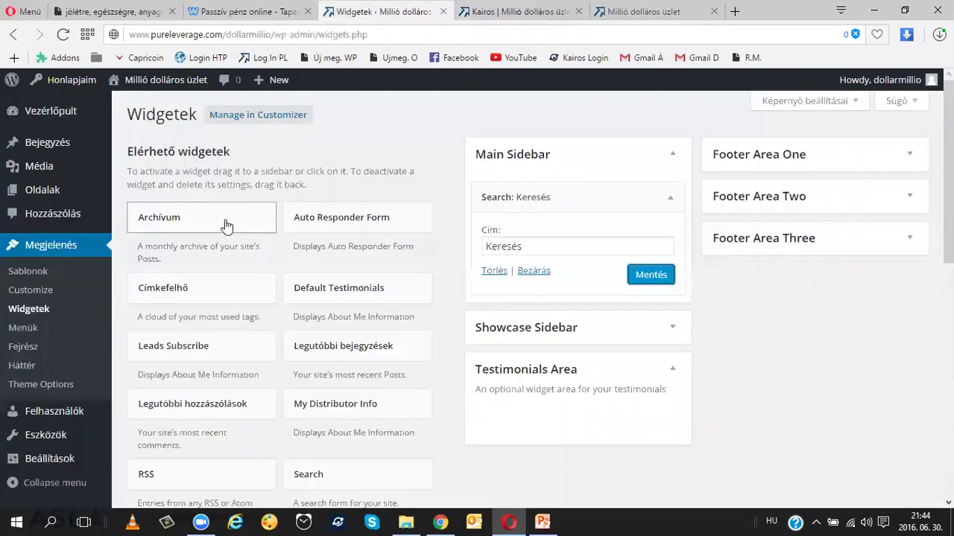